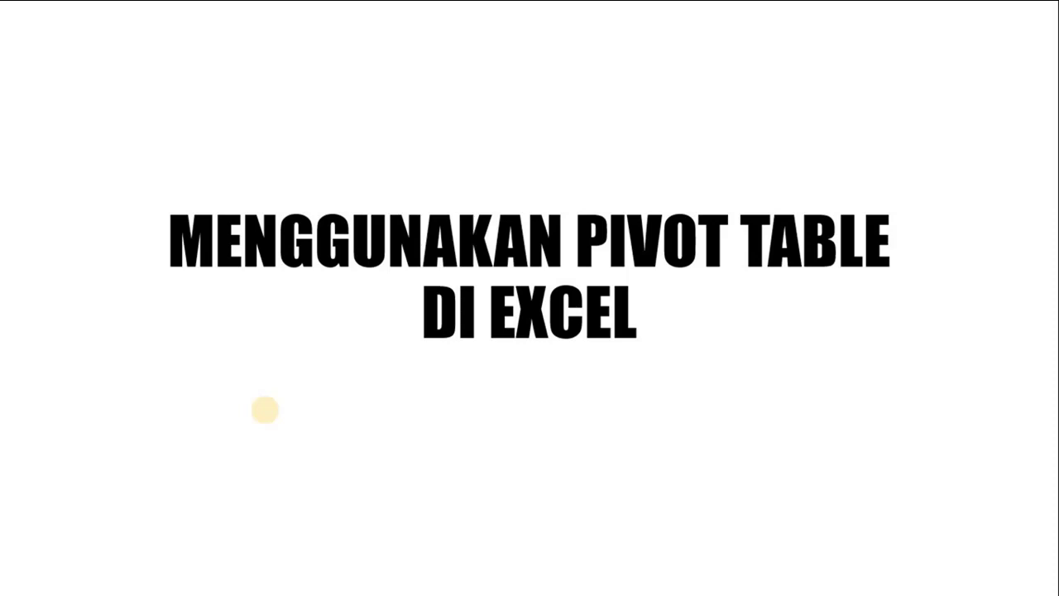
End the slideshow and switch to the Excel workbook Book1
right_click(470, 383)
left_click(500, 366)
key("alt+Tab")
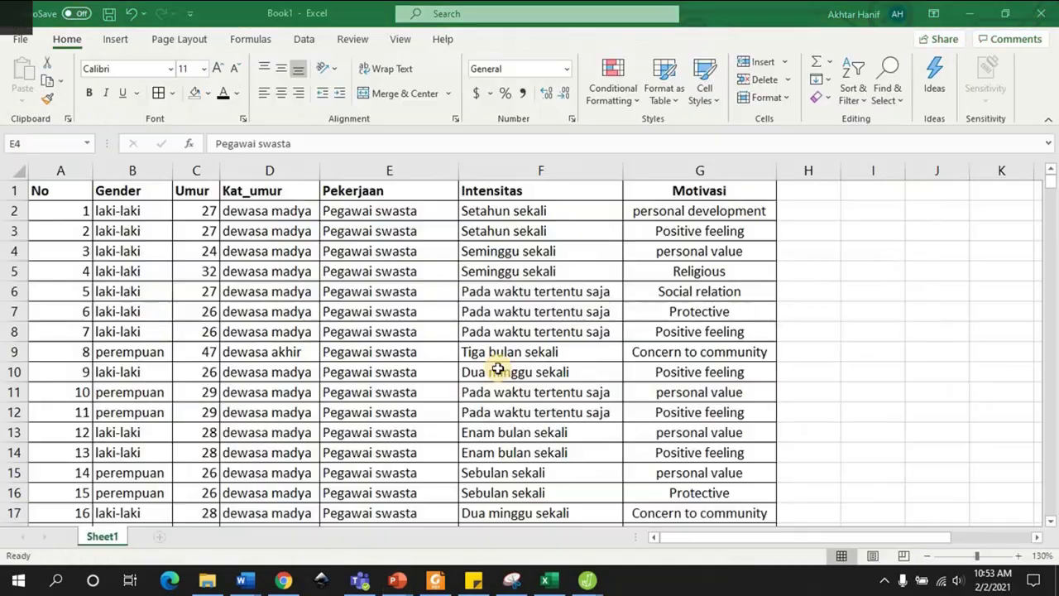
Browse the Gender, Umur and Kat_umur columns of the survey data
left_click(292, 273)
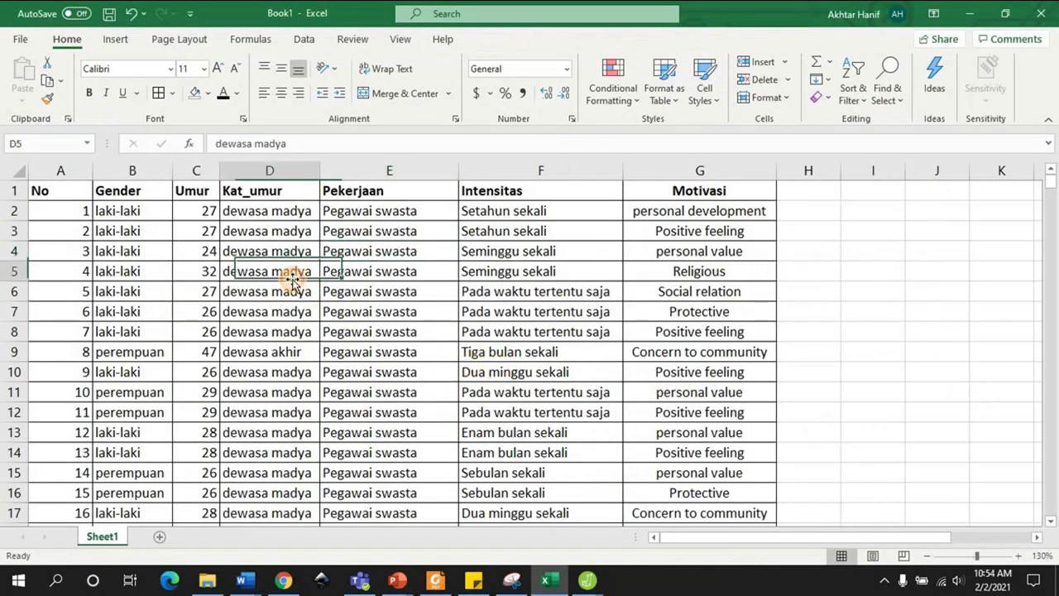
left_click(168, 209)
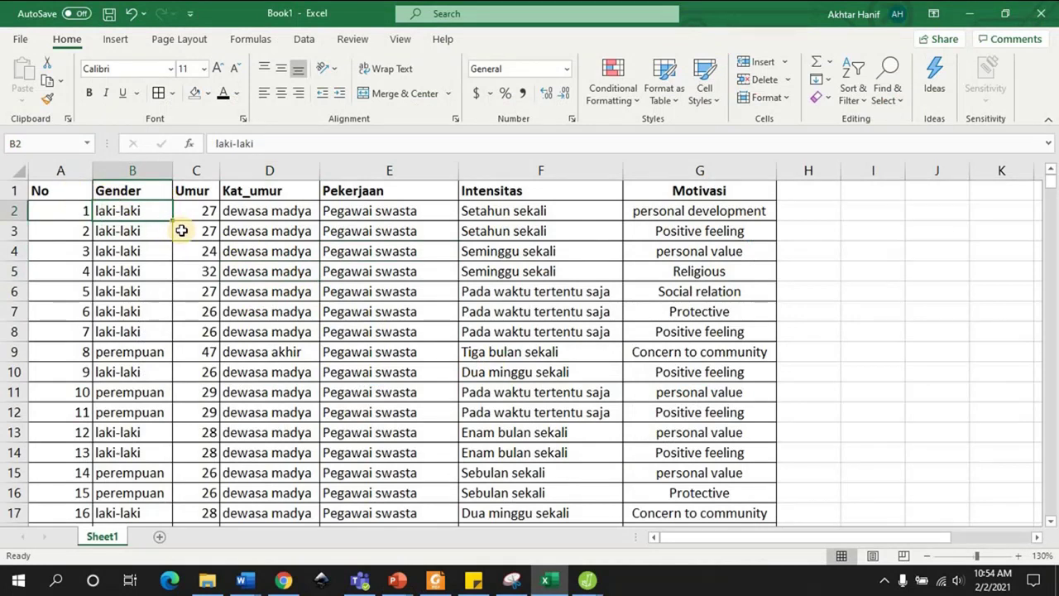
left_click(147, 231)
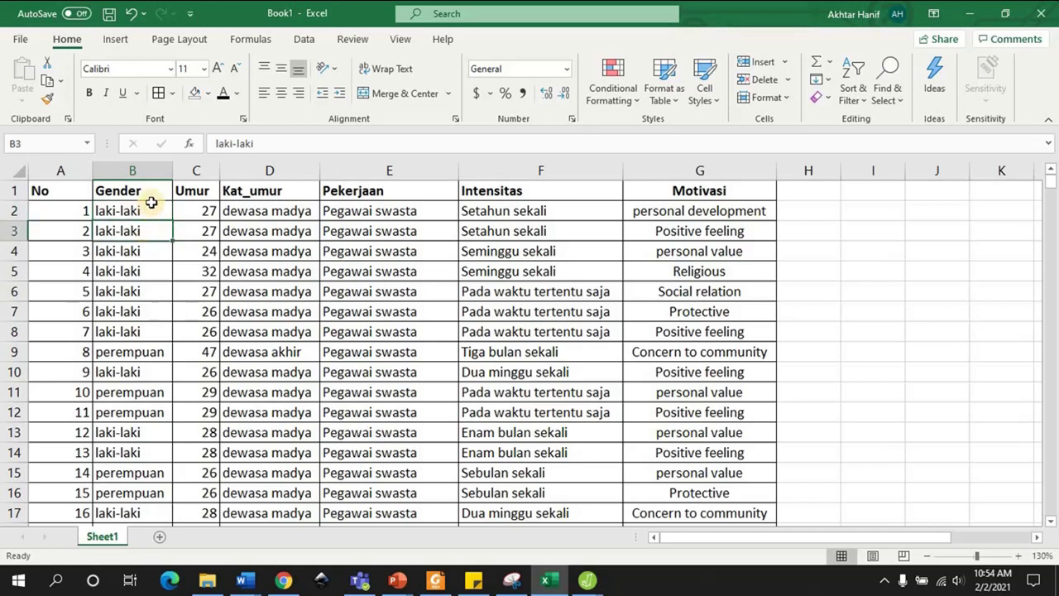
left_click(154, 196)
left_click(195, 190)
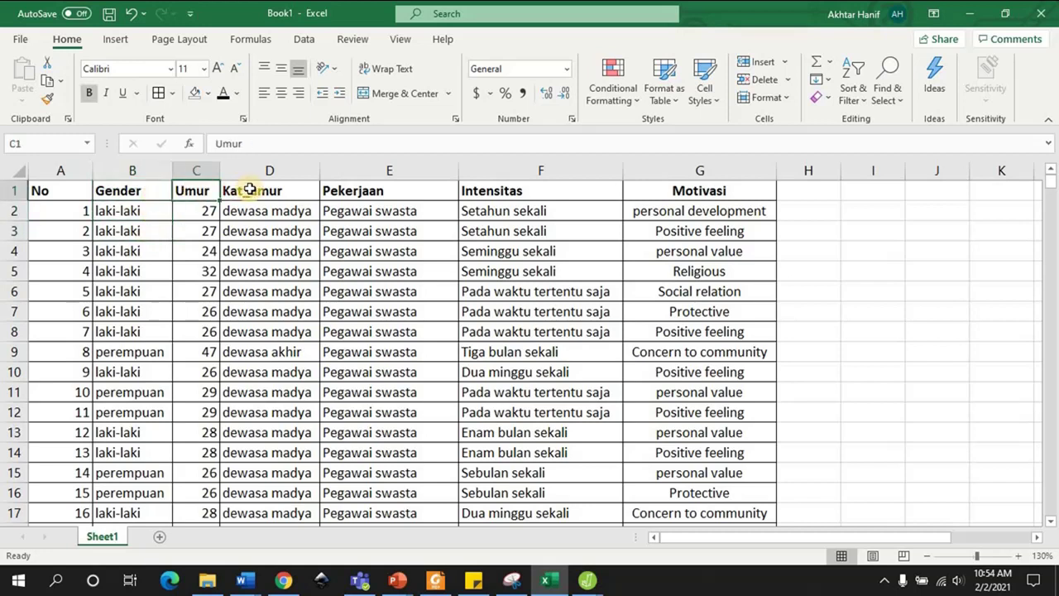
left_click(249, 189)
left_click(284, 231)
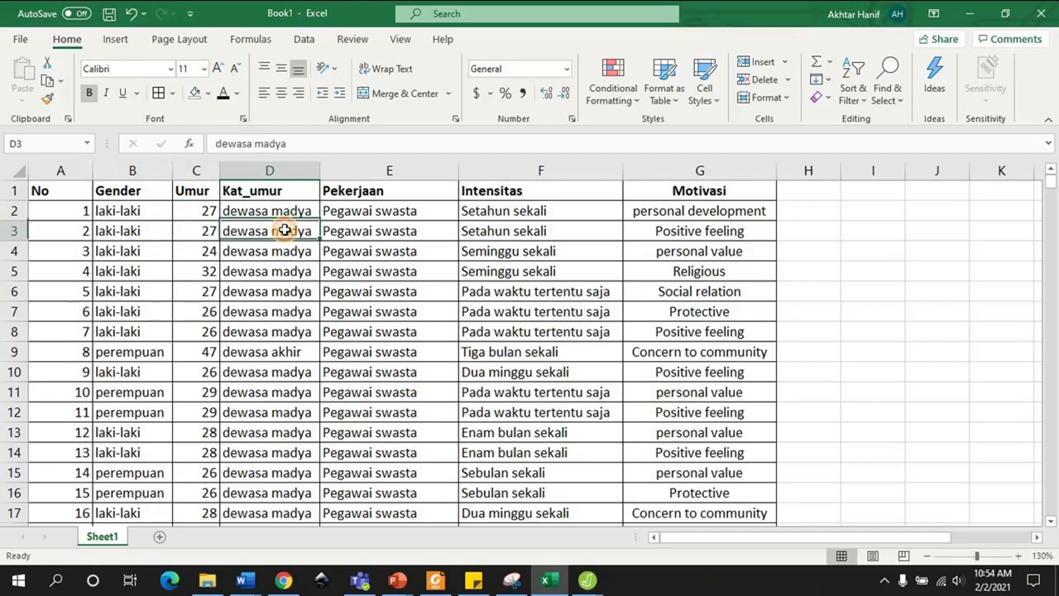
key("Down")
key("Down")
key("Down")
key("Down")
key("Up")
key("Up")
key("Up")
key("Down")
key("Down")
key("Down")
key("Up")
key("Up")
key("Up")
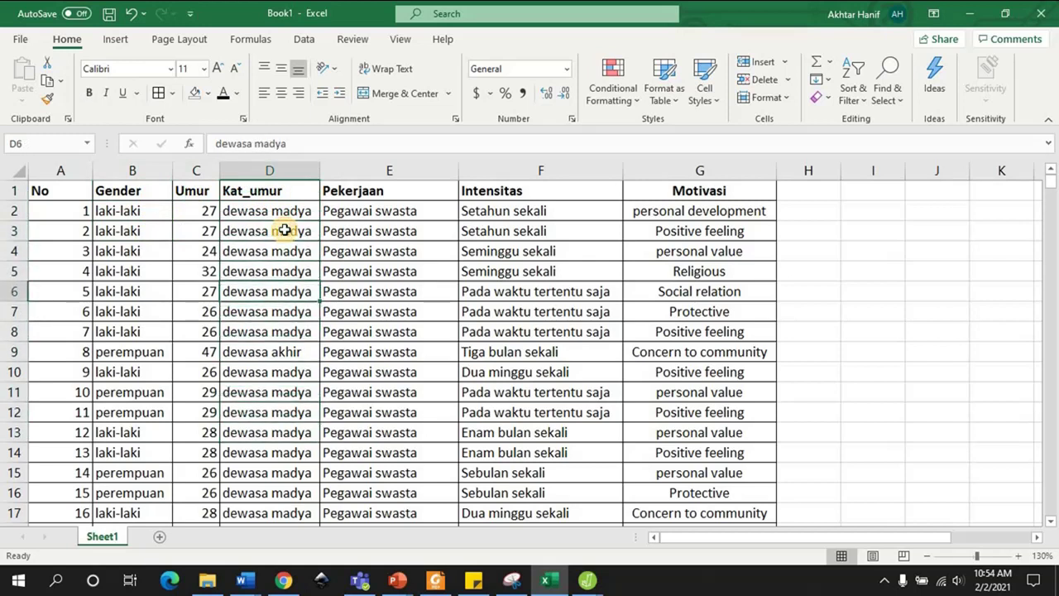
key("Down")
key("Down")
key("Down")
key("Down")
key("Up")
key("Up")
key("Up")
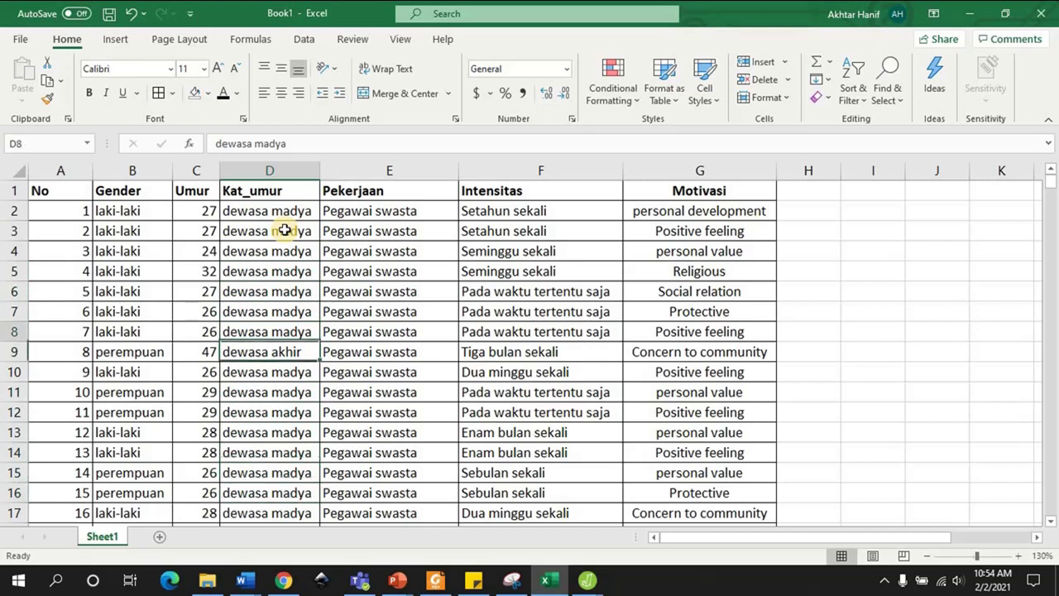
key("ctrl+Up")
Inspect the Pekerjaan, Intensitas and Motivasi values, then select the header row 1
left_click(414, 213)
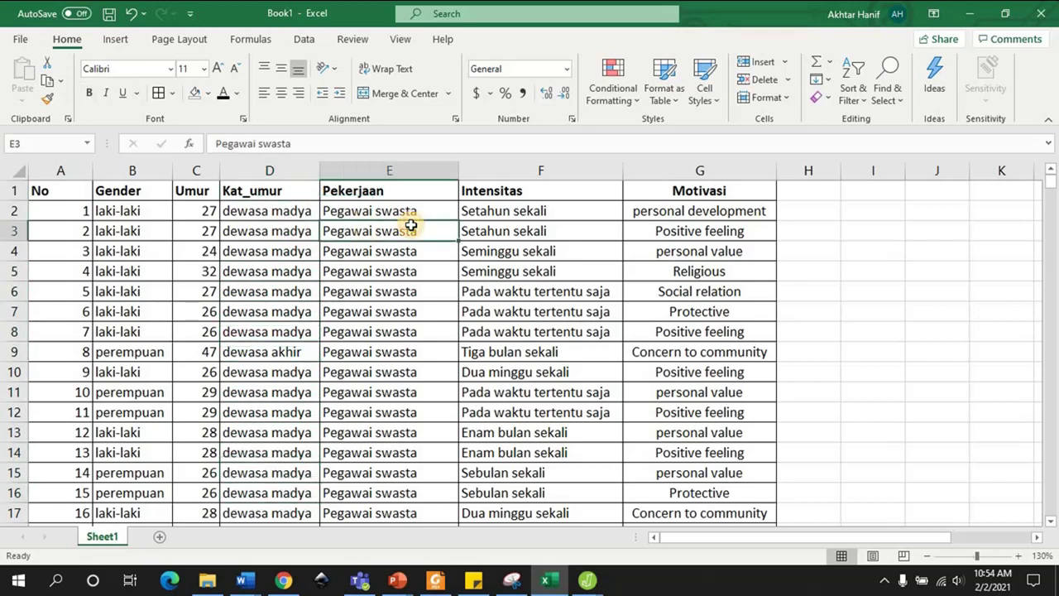
key("Down")
key("Right")
key("Up")
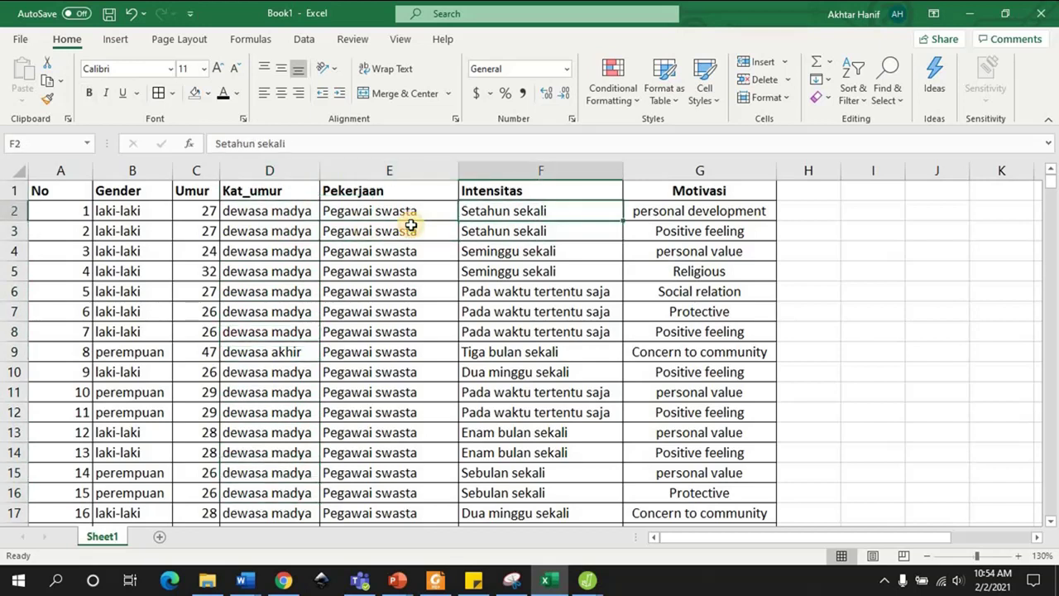
key("Right")
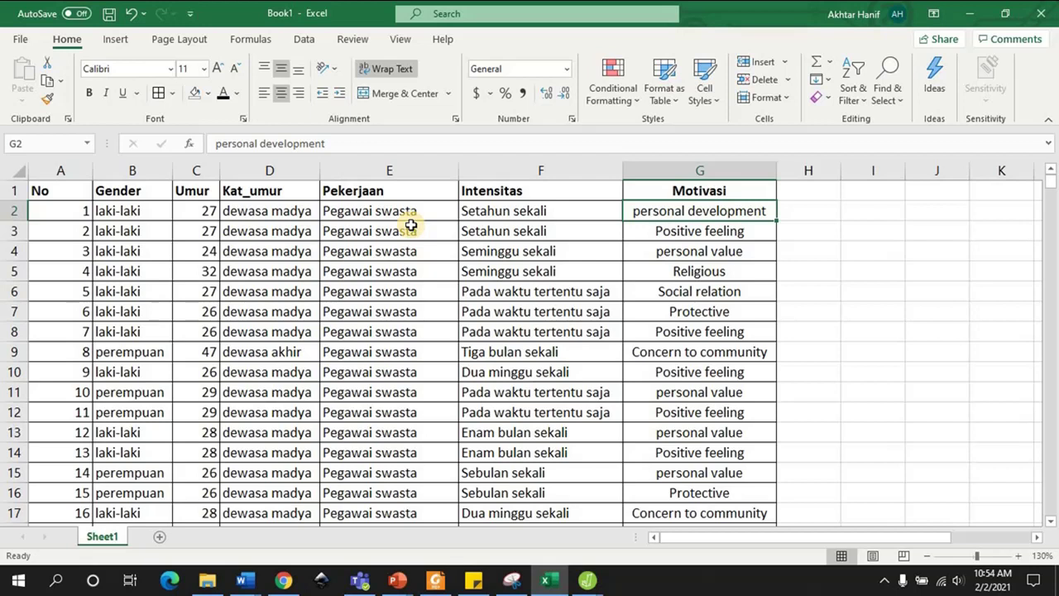
left_click(717, 191)
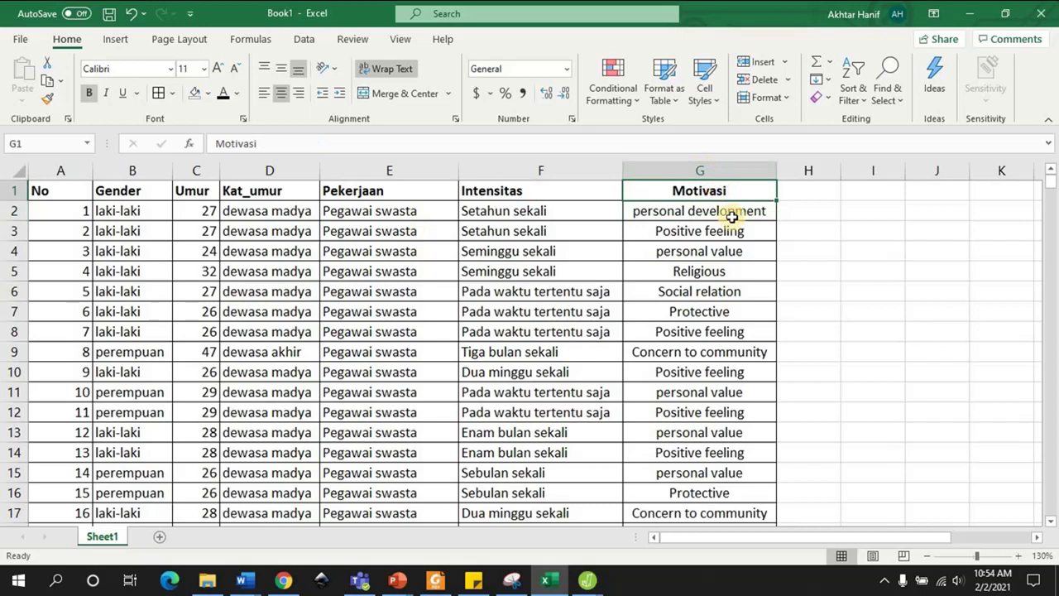
left_click(726, 275)
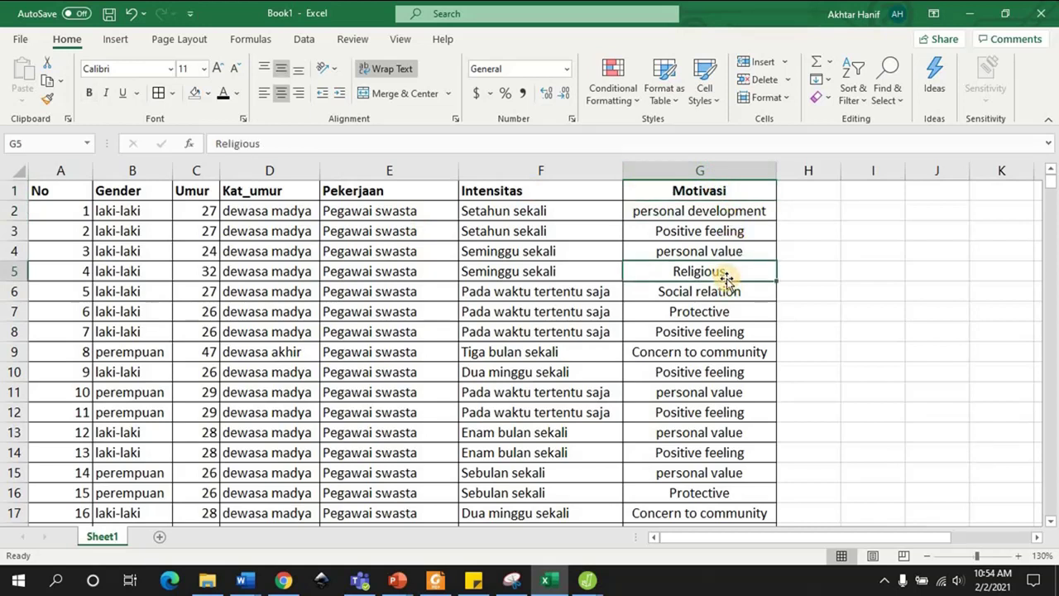
key("Down")
key("Down")
key("Down")
key("Down")
key("Up")
key("ctrl+Up")
key("Down")
key("Down")
key("Down")
key("Down")
key("Down")
key("Down")
key("Down")
key("Up")
key("Up")
key("Up")
key("Up")
key("Up")
key("Up")
key("Left")
key("Home")
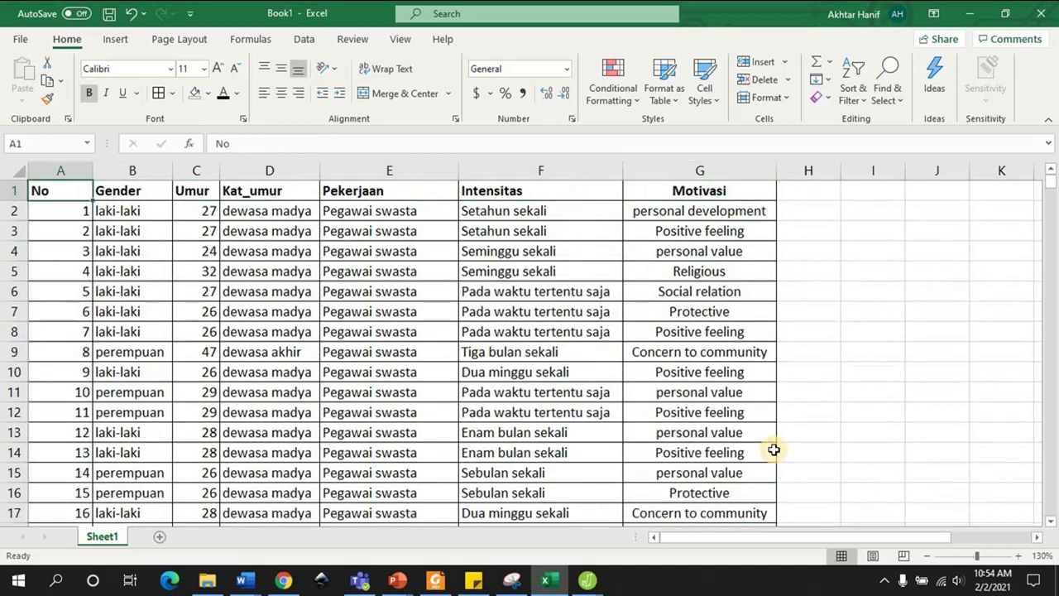
left_click(14, 191)
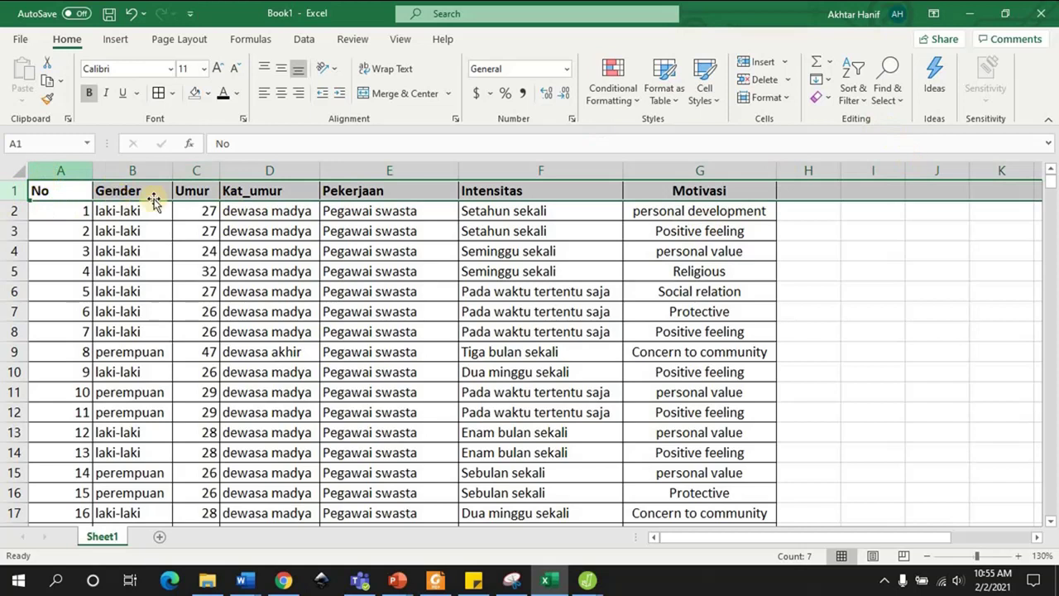
Turn on filtering and filter Motivasi to show only Religious rows
left_click(846, 90)
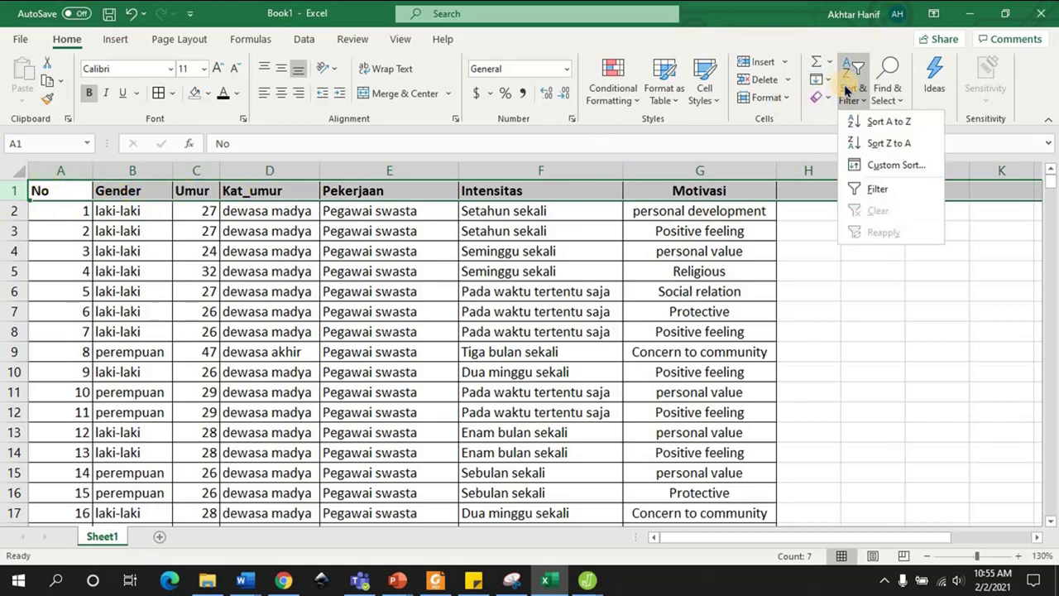
left_click(879, 192)
left_click(749, 232)
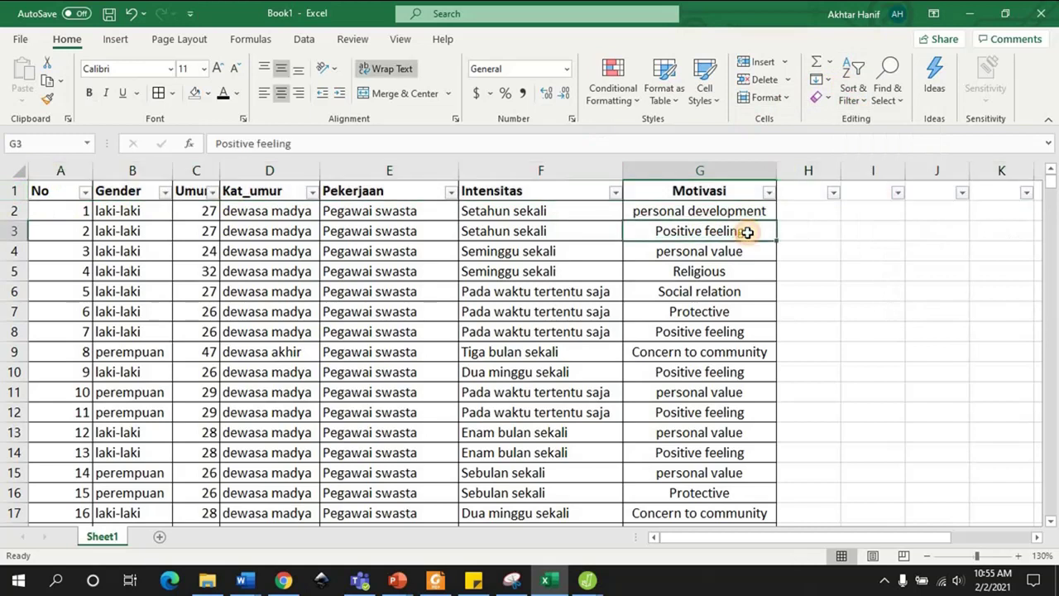
left_click(768, 194)
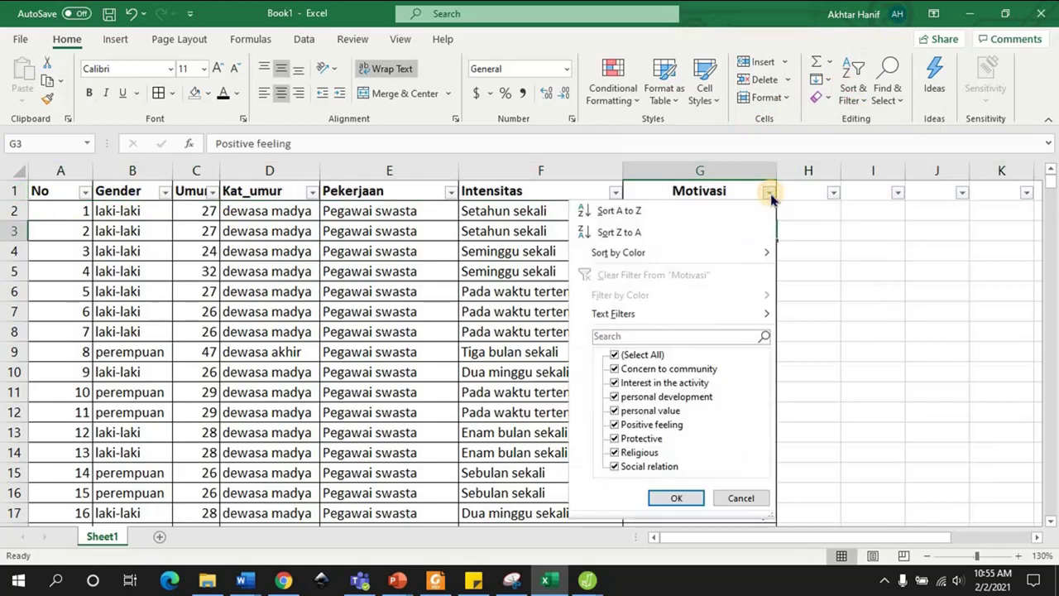
left_click(628, 356)
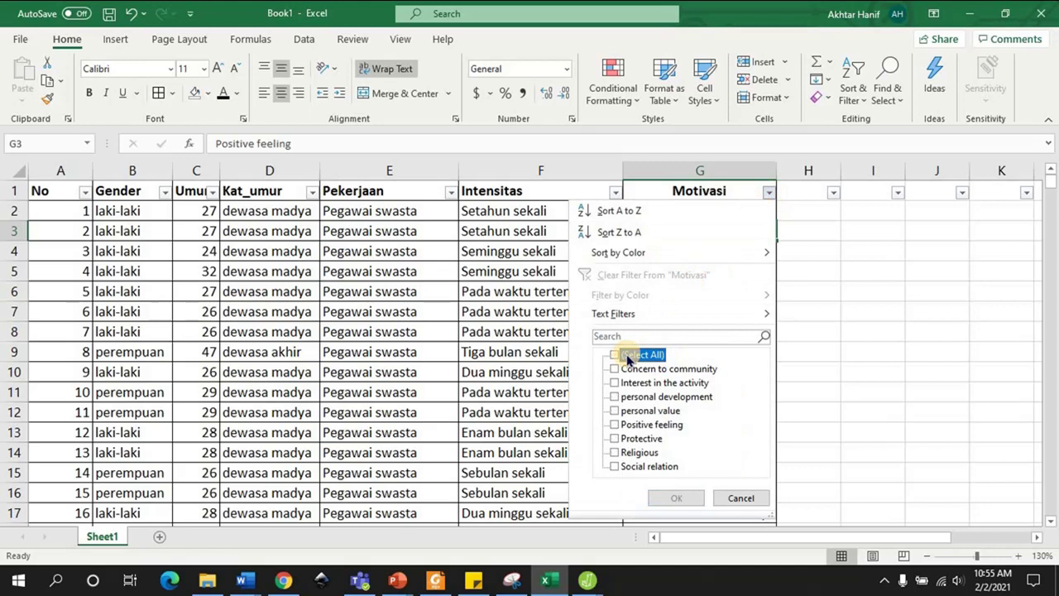
left_click(625, 454)
left_click(676, 497)
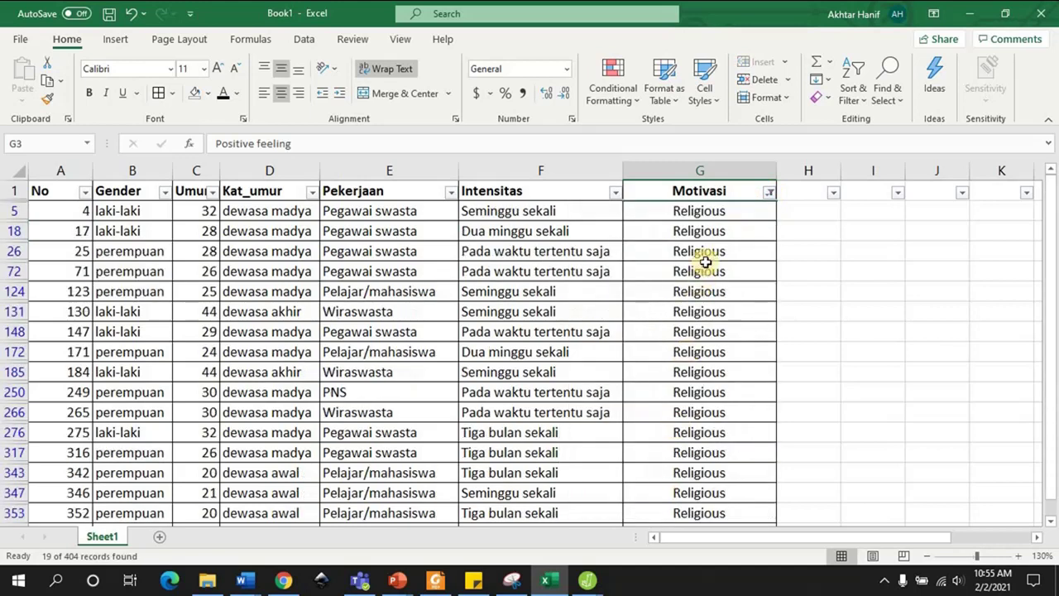
Select the filtered Motivasi column to check how many Religious rows remain
left_click(704, 172)
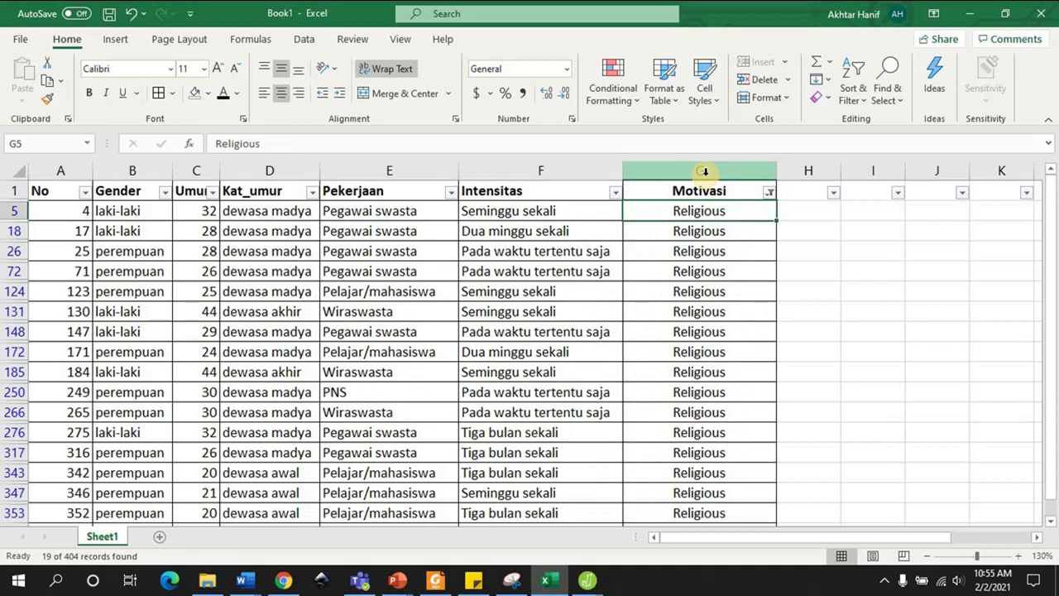
scroll(705, 171, "down", 1)
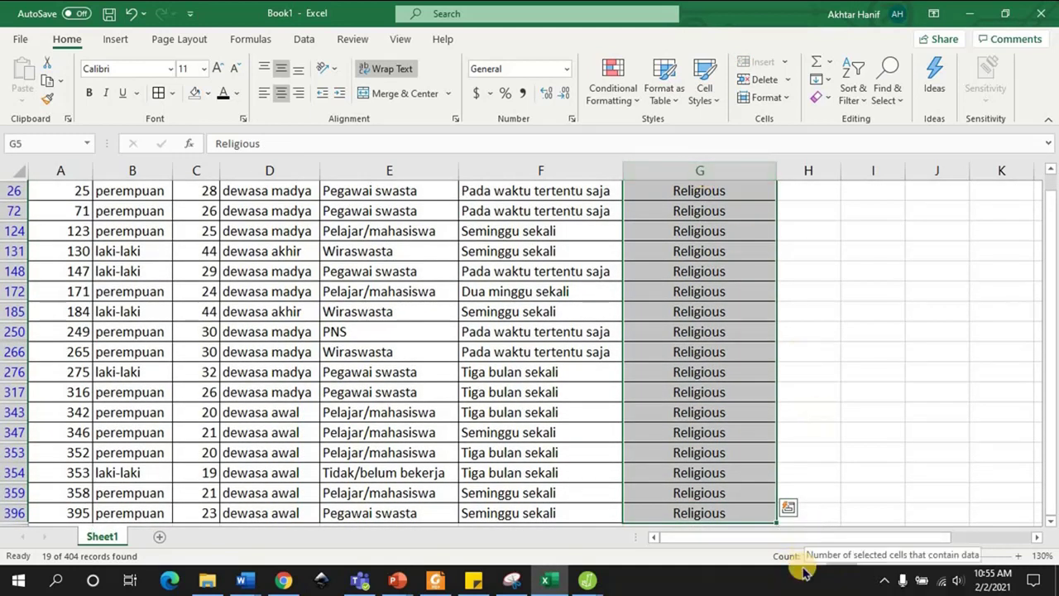
left_click(670, 266)
key("Up")
key("Up")
key("Up")
key("Up")
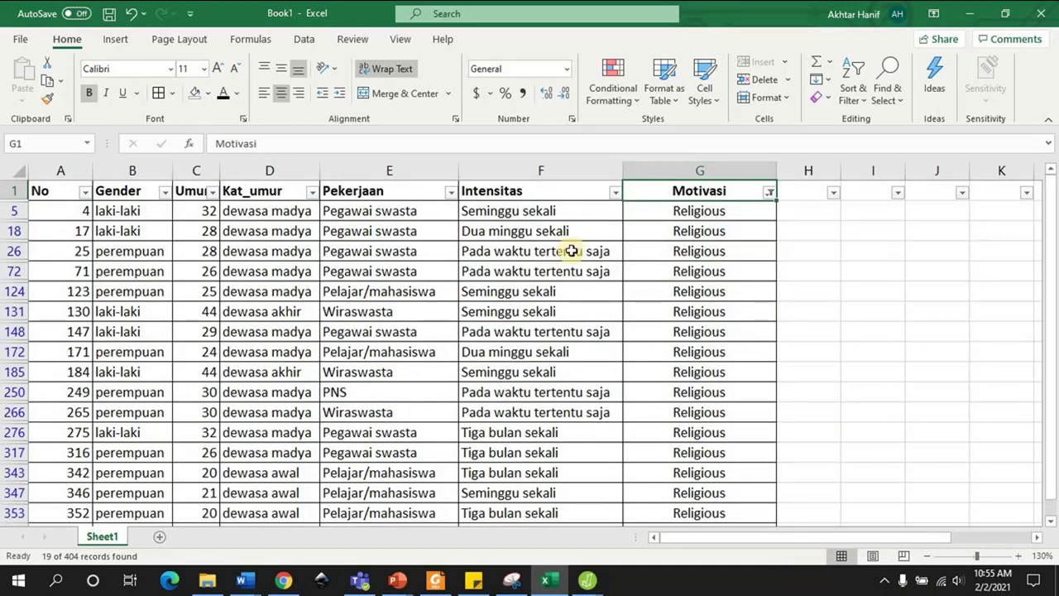
Also filter Gender to laki-laki and select the remaining Motivasi results
left_click(163, 192)
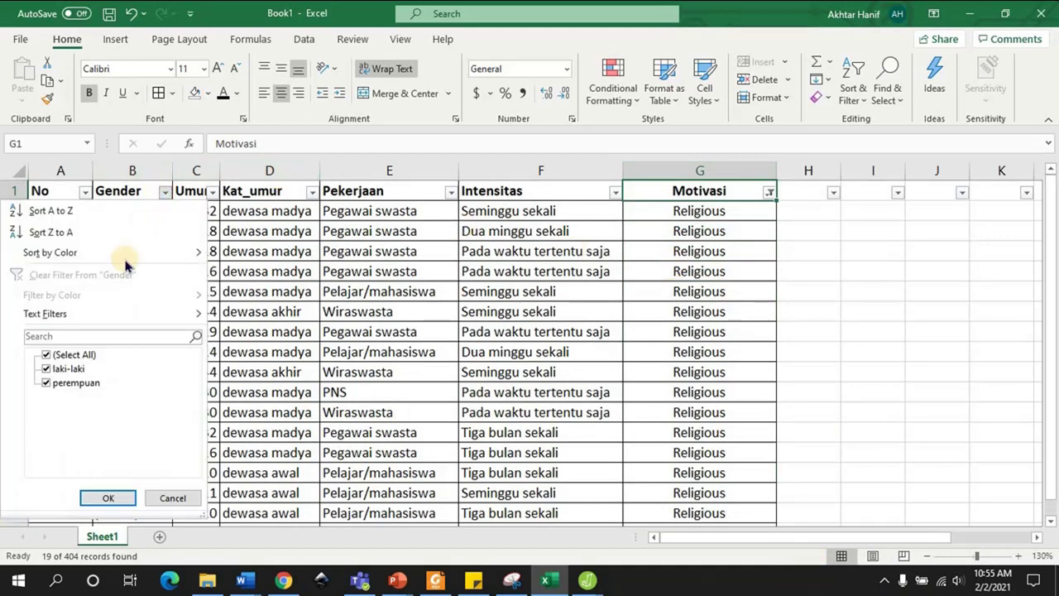
left_click(89, 357)
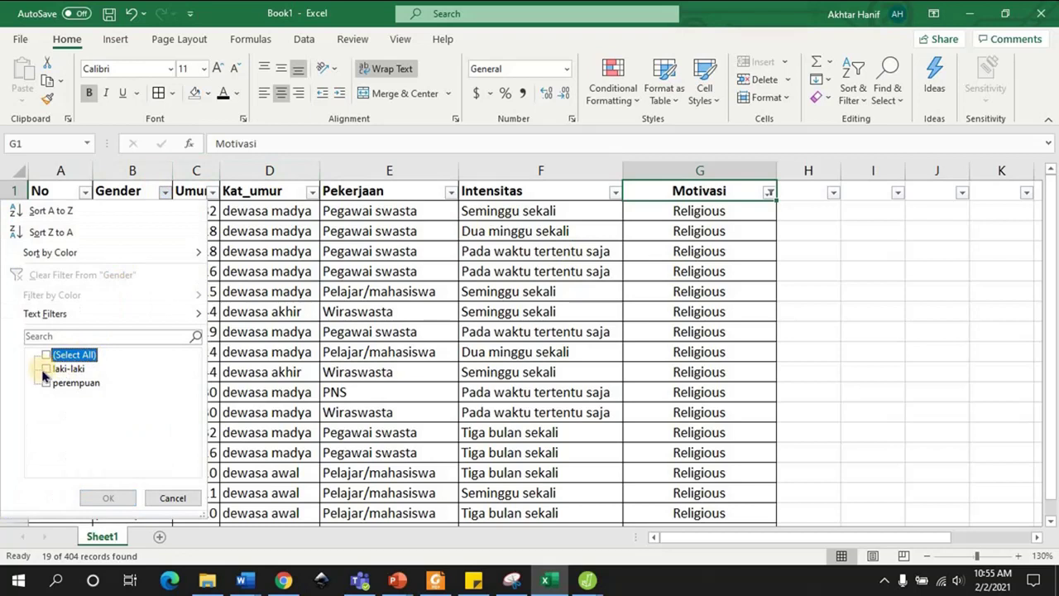
left_click(46, 369)
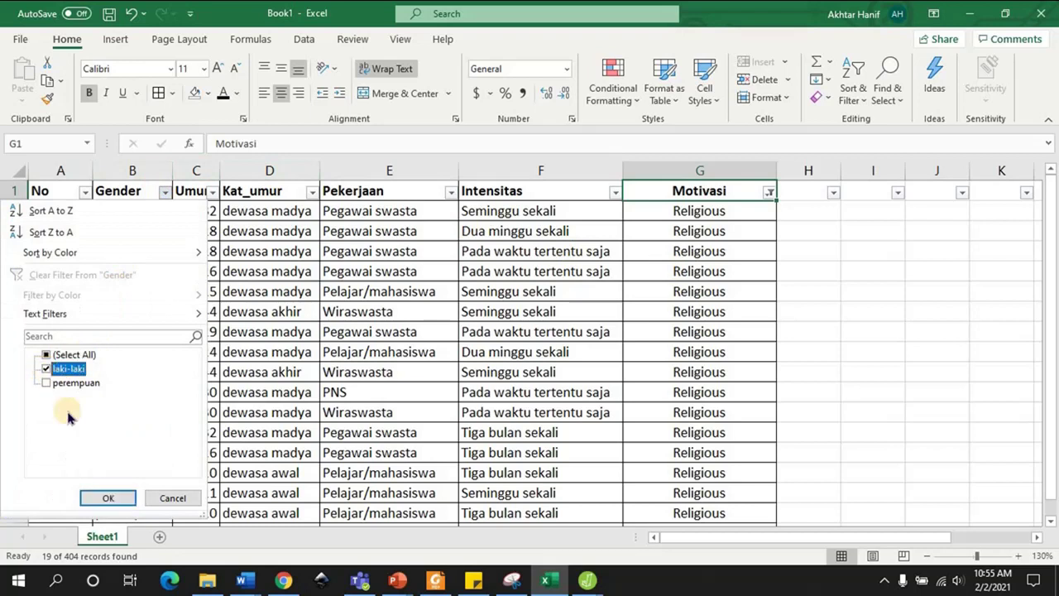
left_click(105, 498)
left_click(690, 209)
key("ctrl+shift+Down")
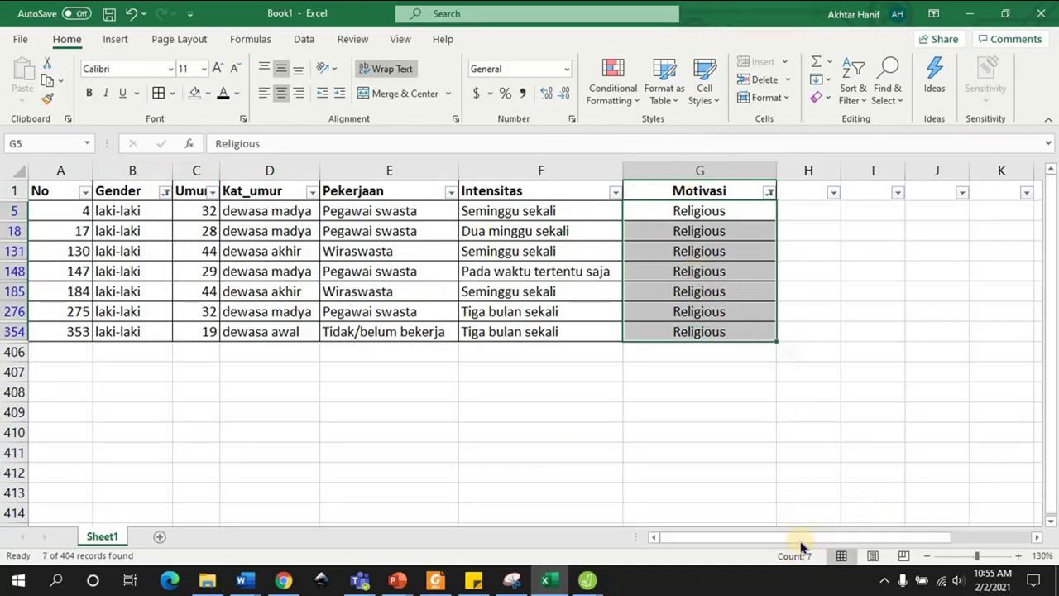
left_click(754, 276)
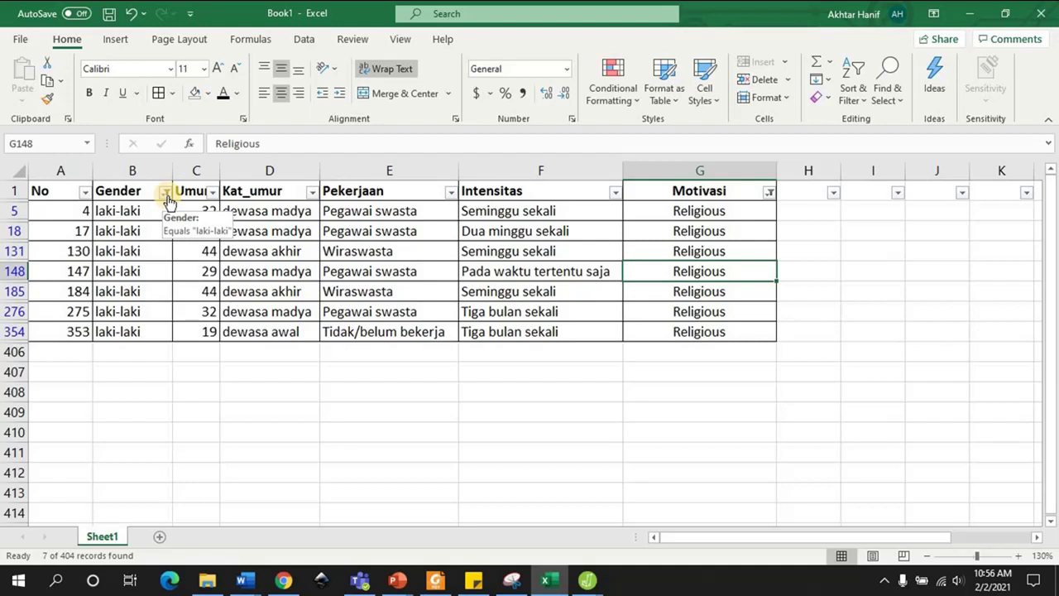
Restore both genders, remove the filter with Ctrl+Shift+L, and return to the top
left_click(166, 196)
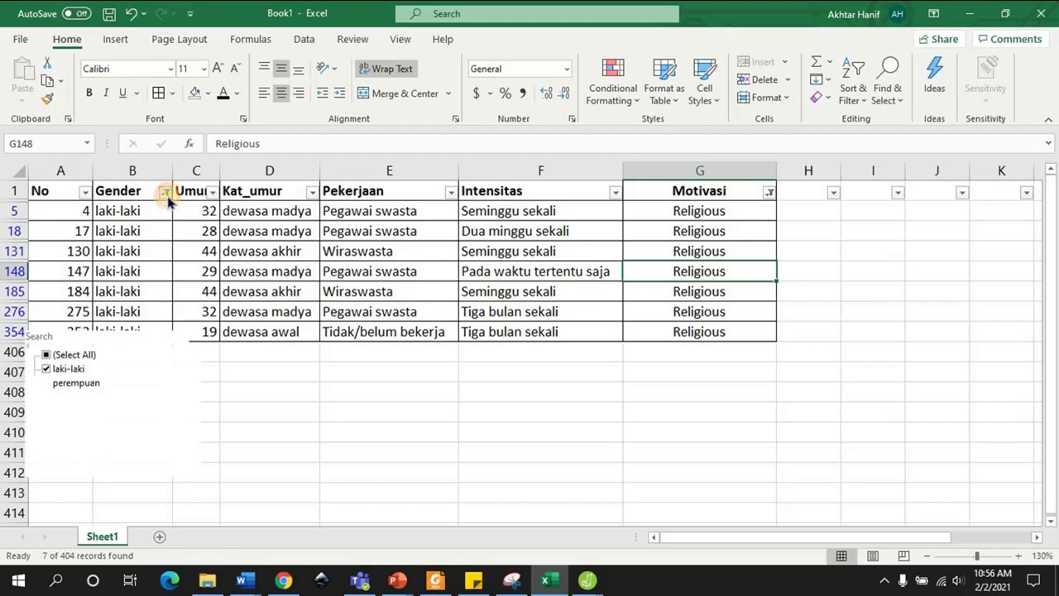
left_click(83, 355)
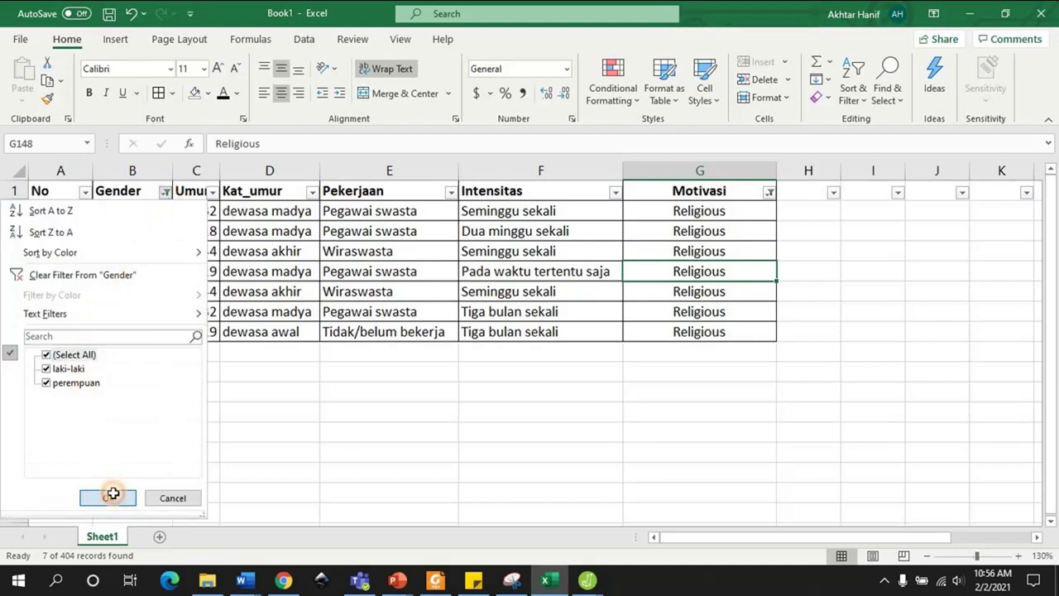
left_click(109, 497)
key("ctrl+shift+l")
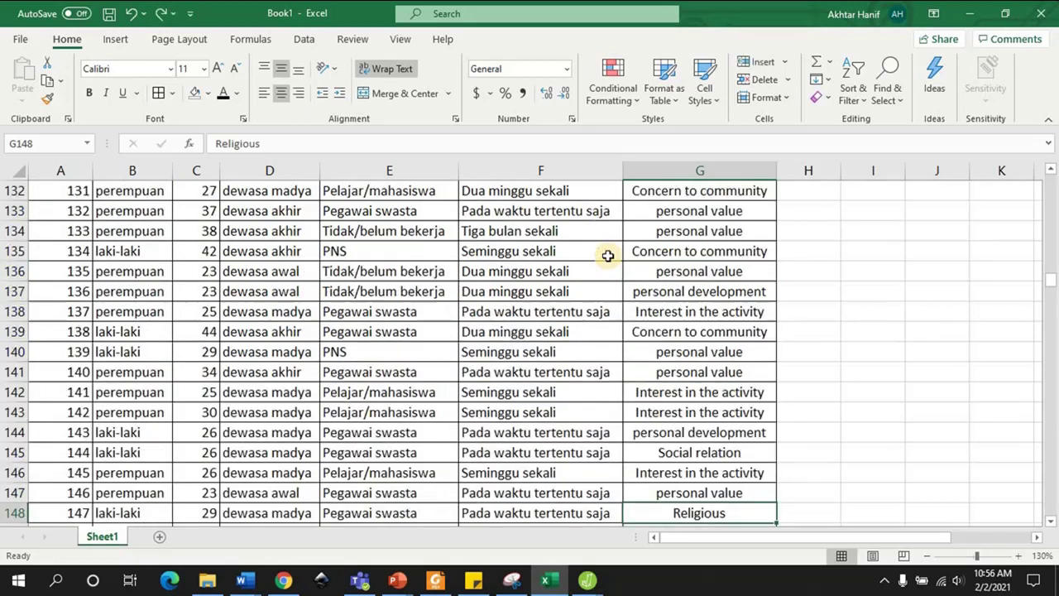
key("ctrl+Up")
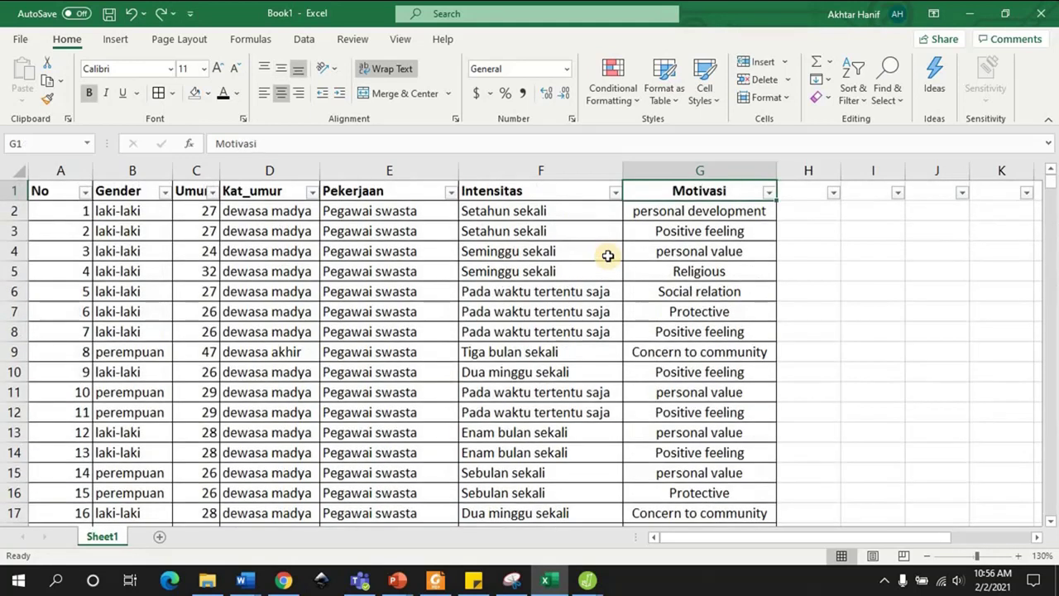
key("ctrl+shift+l")
key("Home")
key("Down")
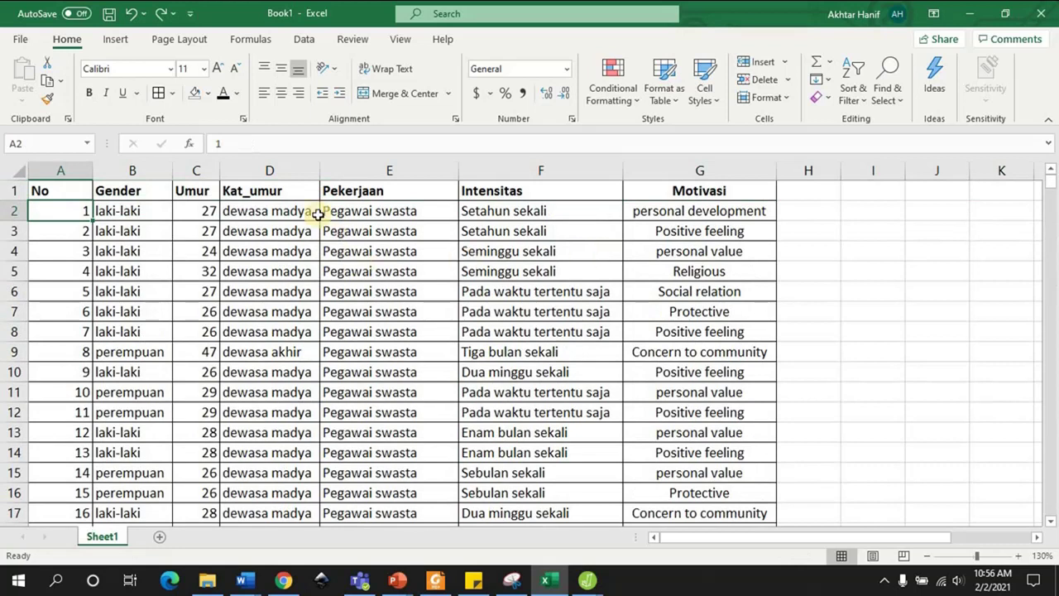
left_click(159, 197)
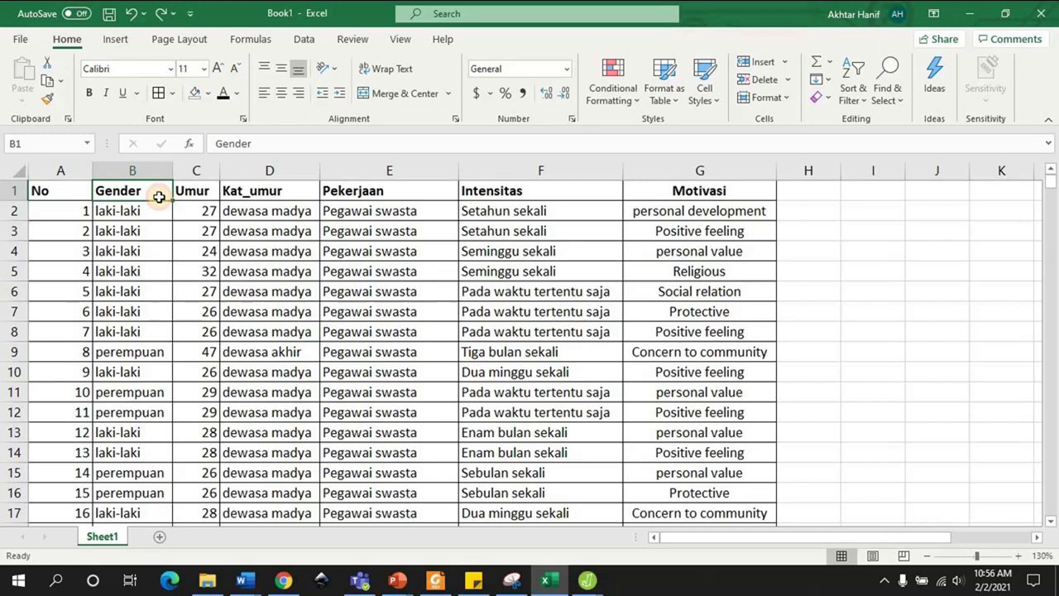
left_click(125, 47)
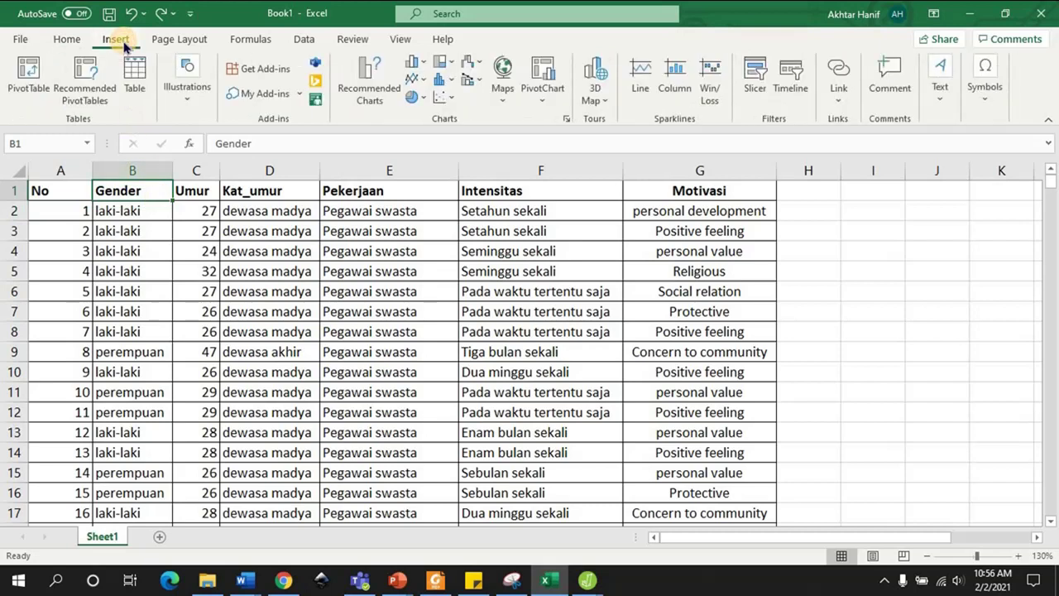
left_click(86, 83)
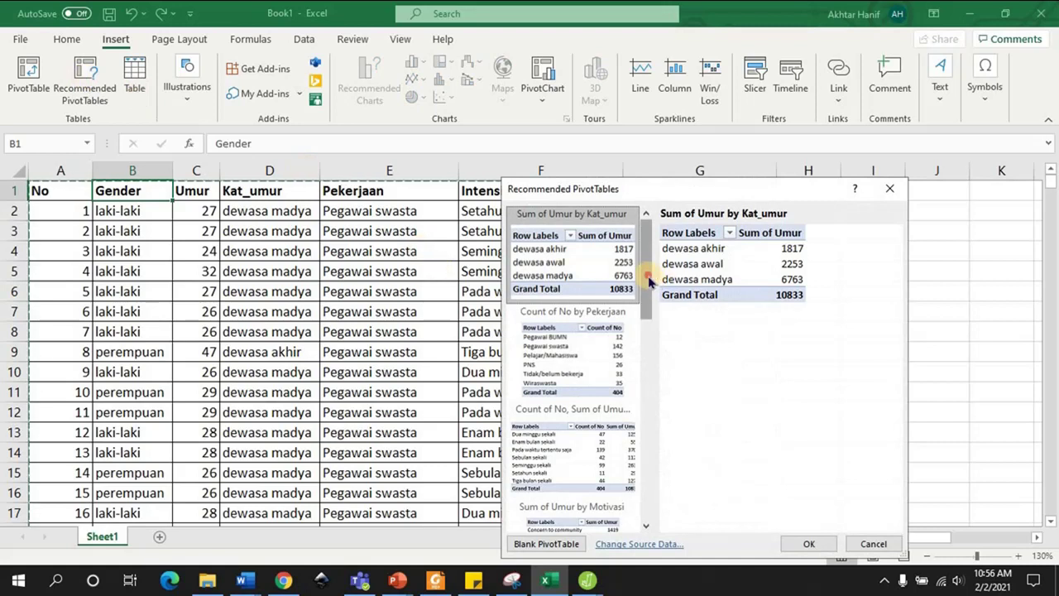
left_click_drag(650, 293, 653, 347)
key("Down")
key("Down")
key("Down")
key("Down")
key("Down")
key("Down")
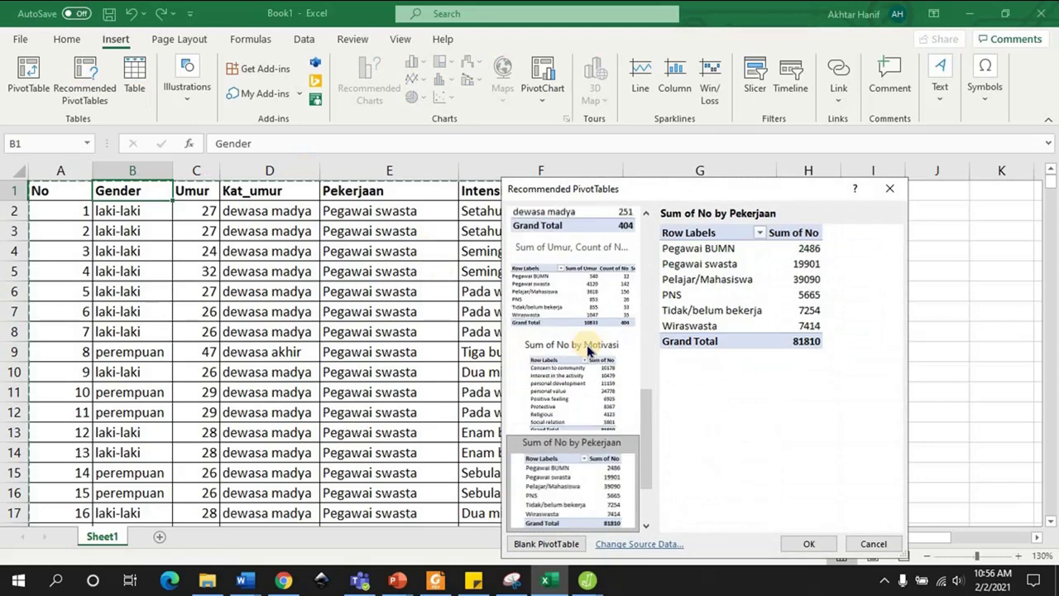
key("Down")
key("Down")
key("Down")
key("Down")
key("Down")
key("Down")
key("Down")
key("Down")
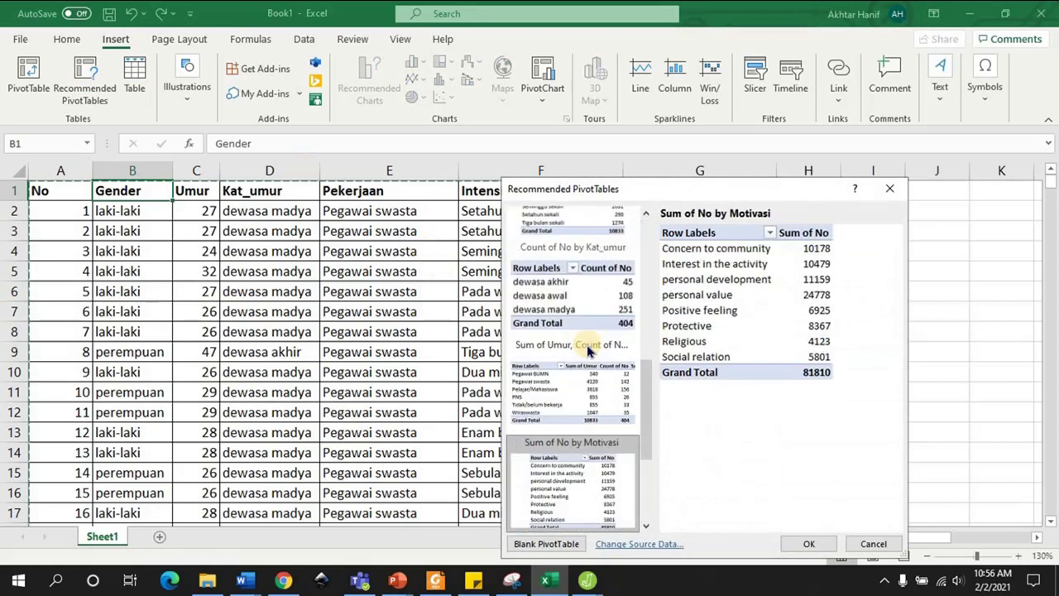
key("Down")
key("Down")
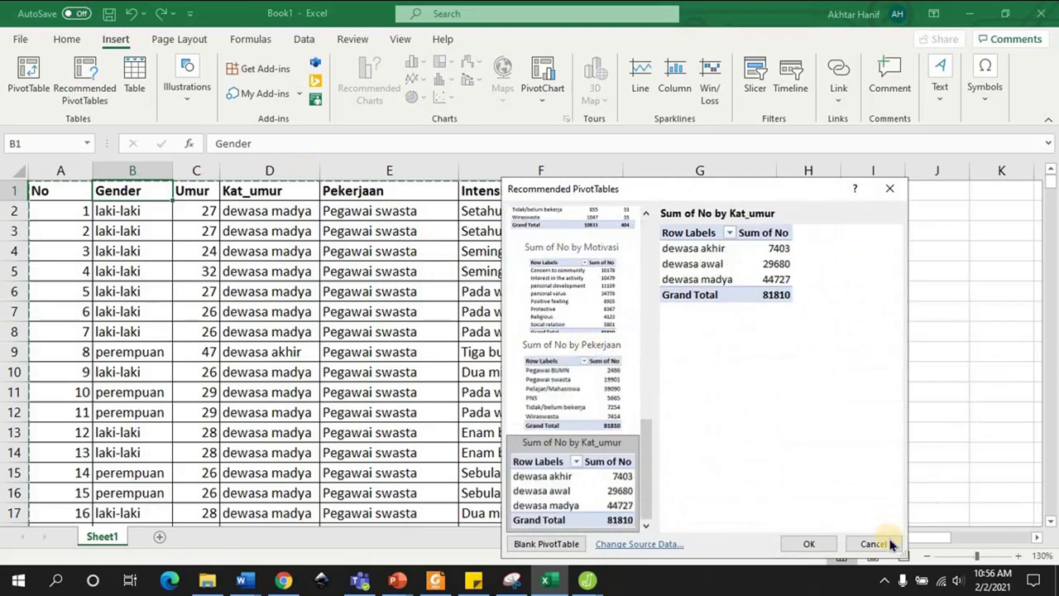
left_click(884, 544)
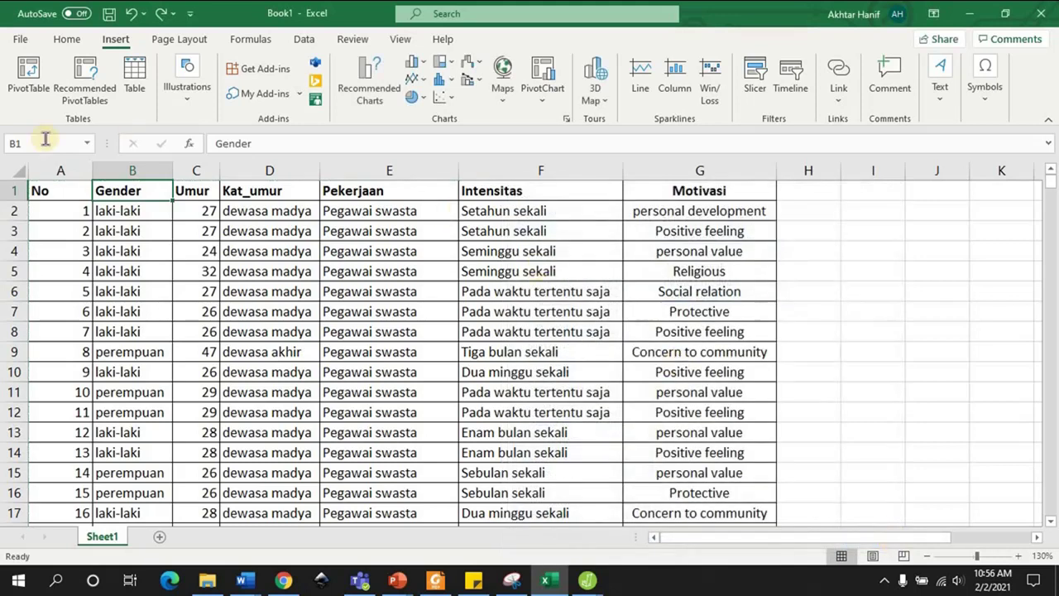
Create a PivotTable from Sheet1!$A$1:$G$405 on a new worksheet
left_click(29, 79)
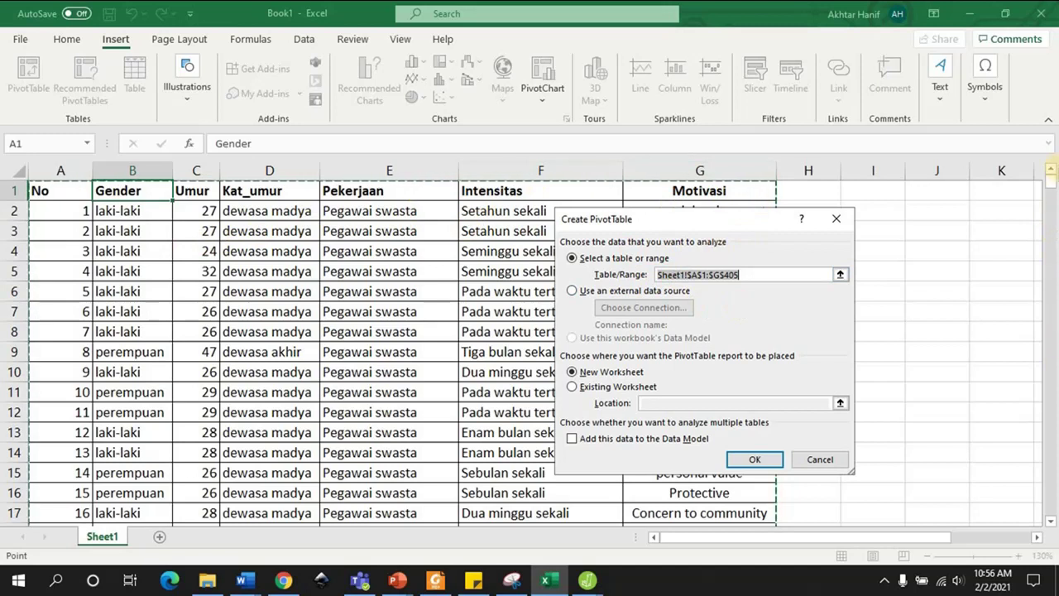
left_click_drag(1052, 188, 1036, 494)
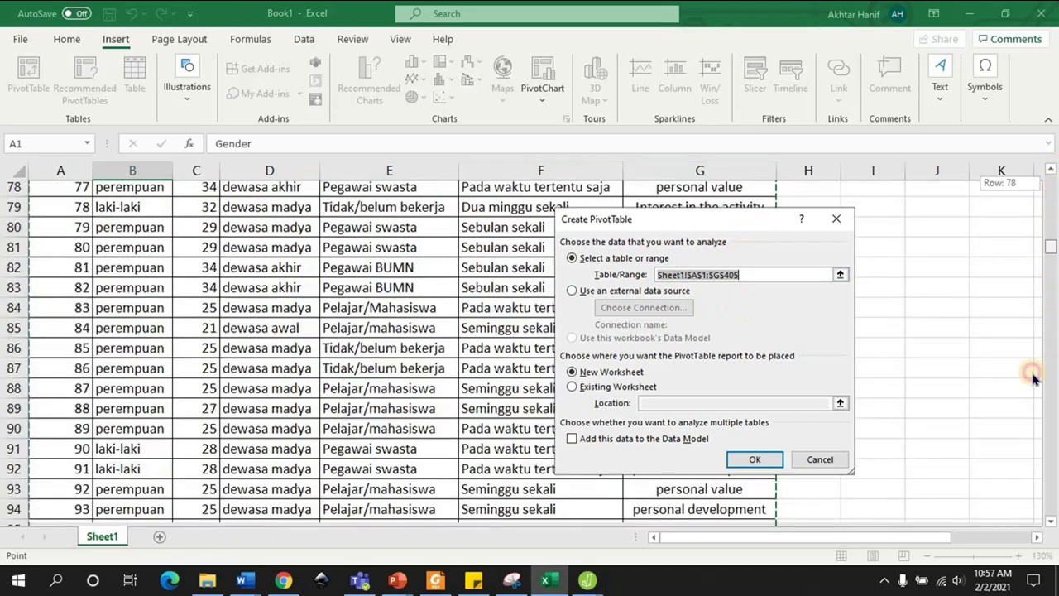
left_click_drag(1036, 495, 1040, 515)
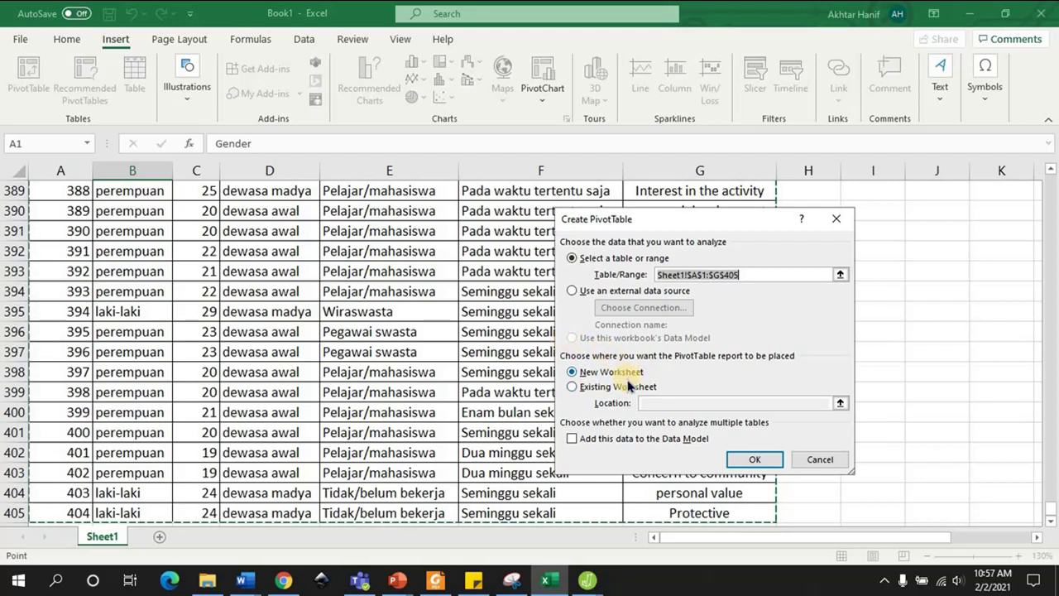
left_click(754, 461)
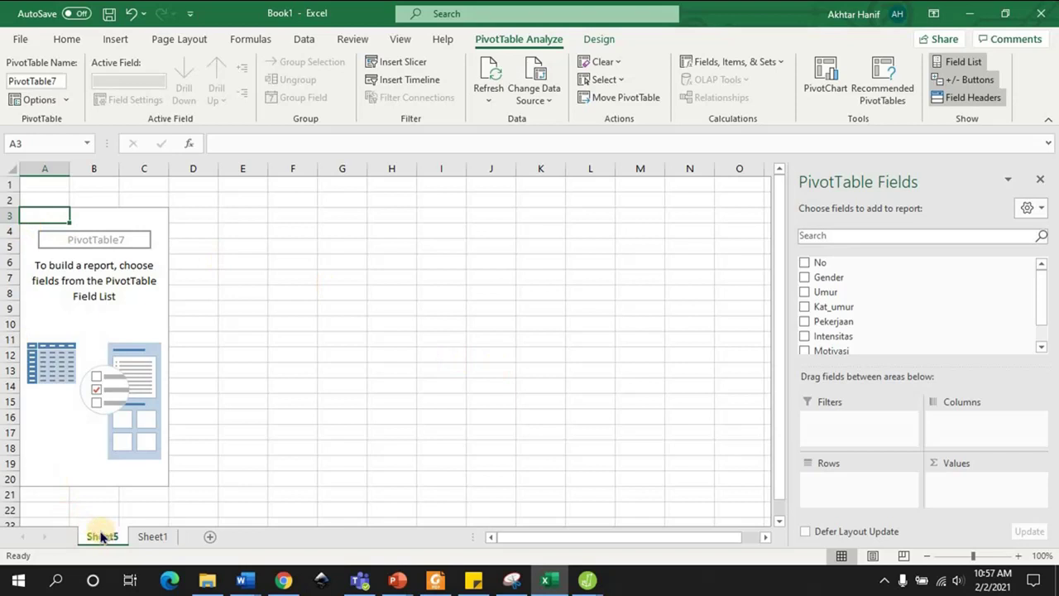
left_click(153, 538)
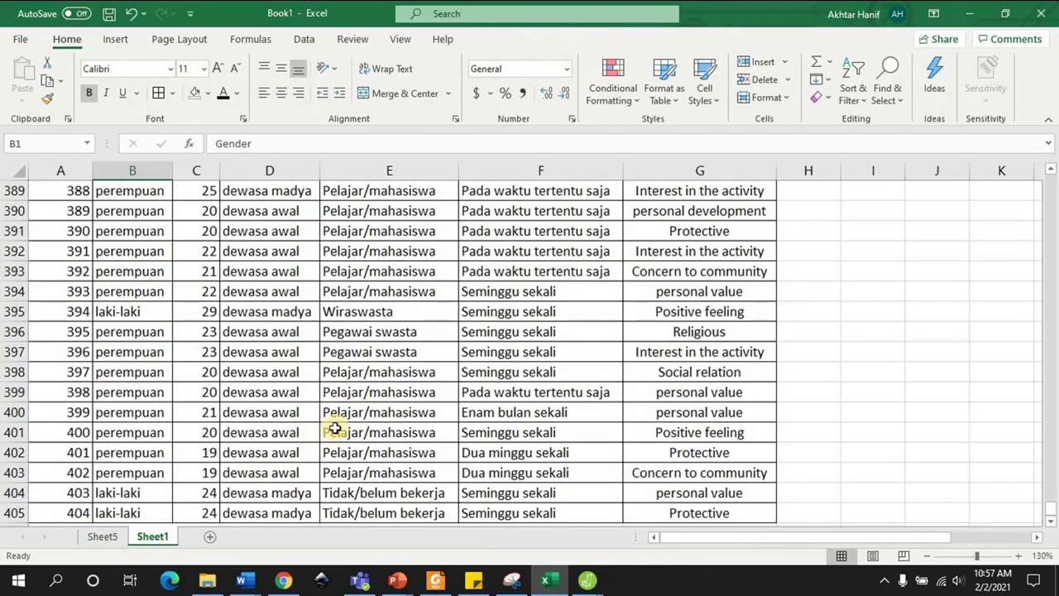
left_click(335, 429)
left_click(120, 536)
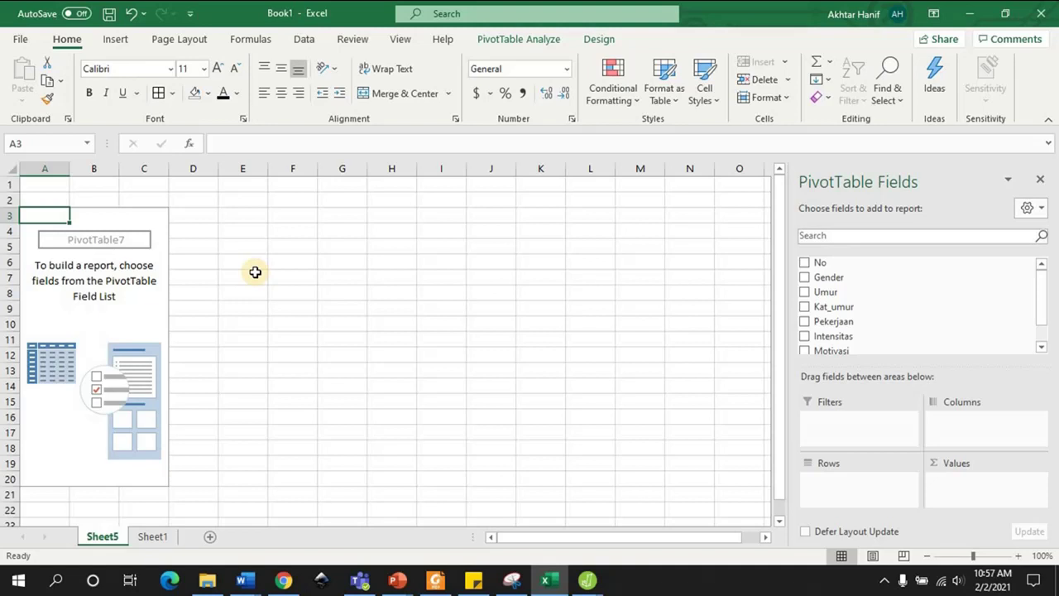
left_click_drag(1044, 284, 1042, 308)
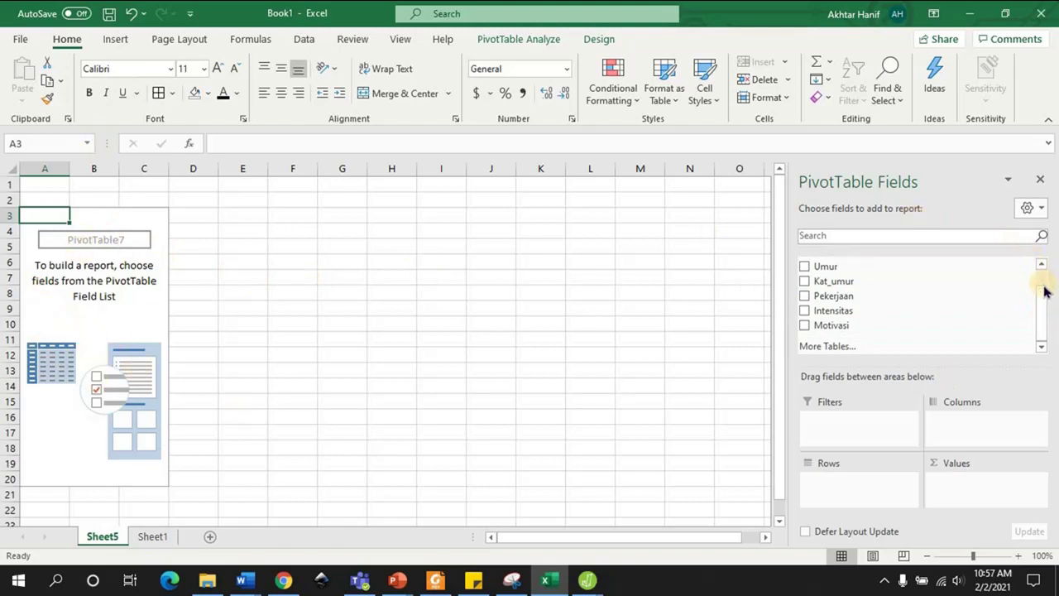
scroll(1044, 289, "up", 2)
left_click_drag(1044, 288, 1041, 290)
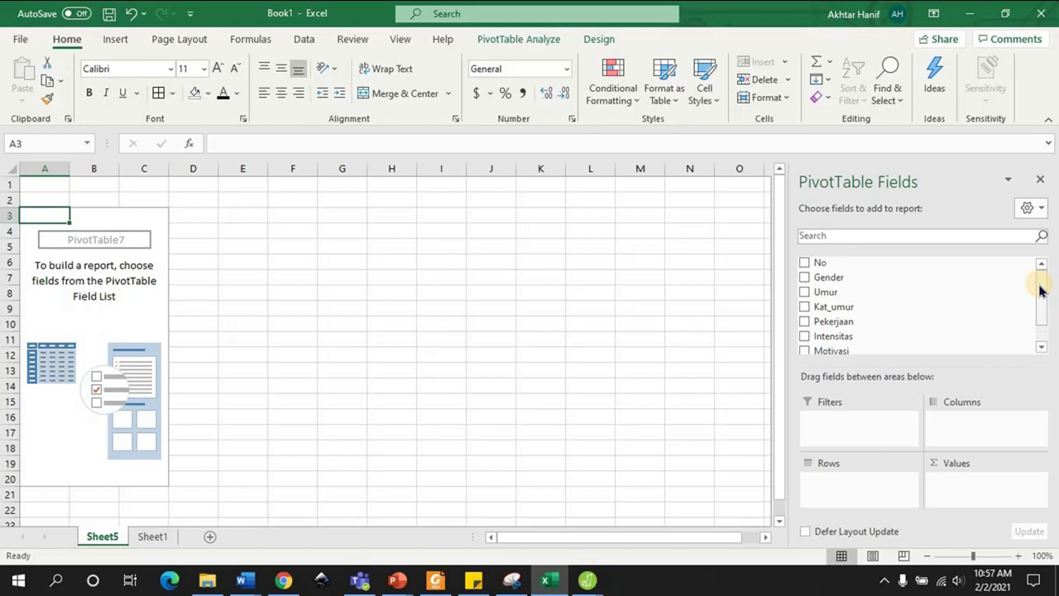
left_click_drag(1040, 287, 1041, 292)
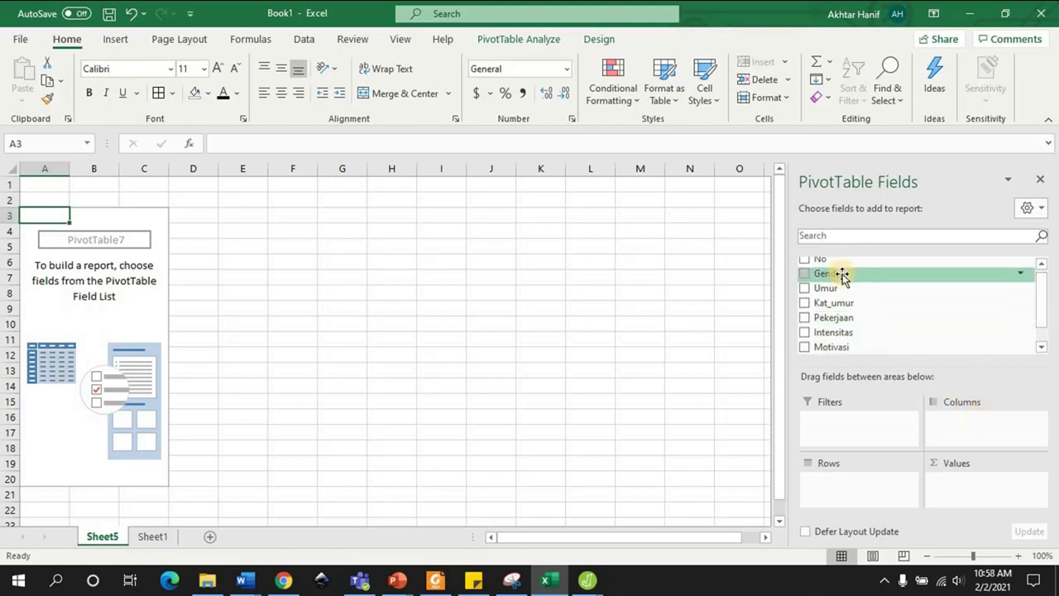
left_click_drag(842, 275, 960, 426)
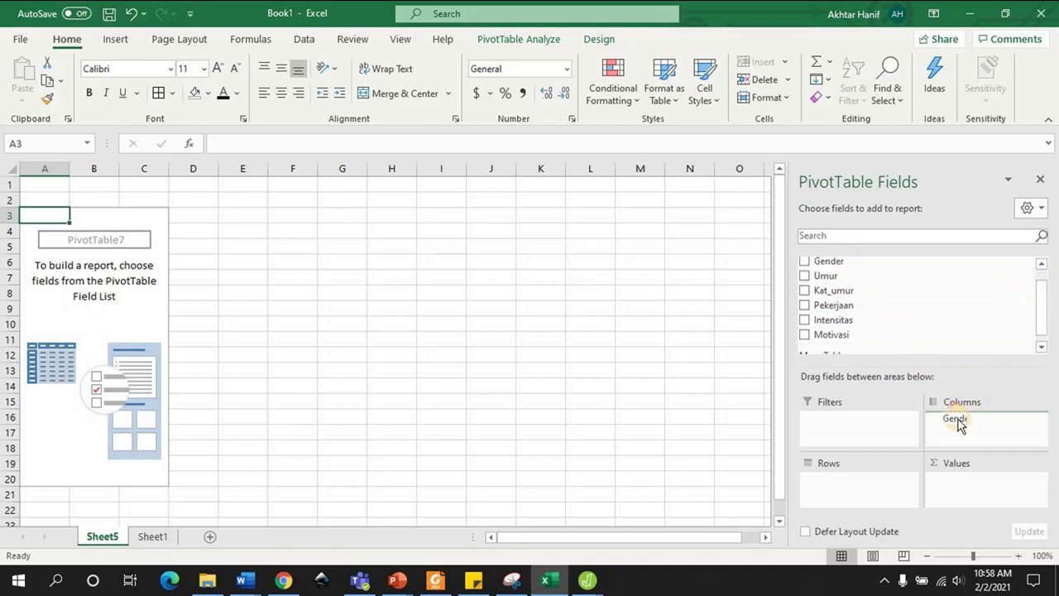
Place Gender in Columns, Motivasi in Rows, and Motivasi again in Values
left_click_drag(960, 426, 958, 421)
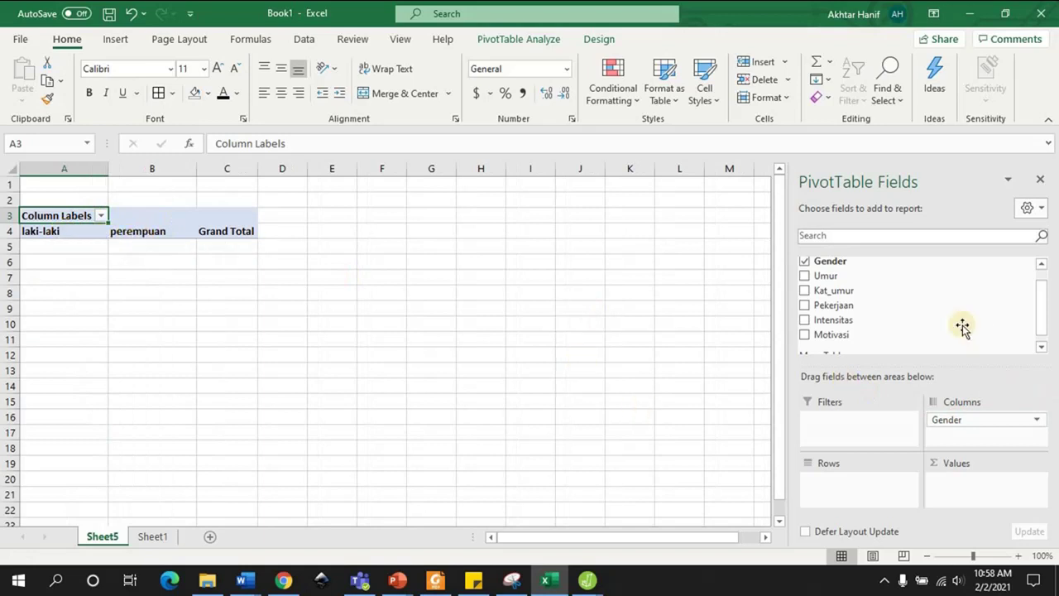
left_click(1041, 308)
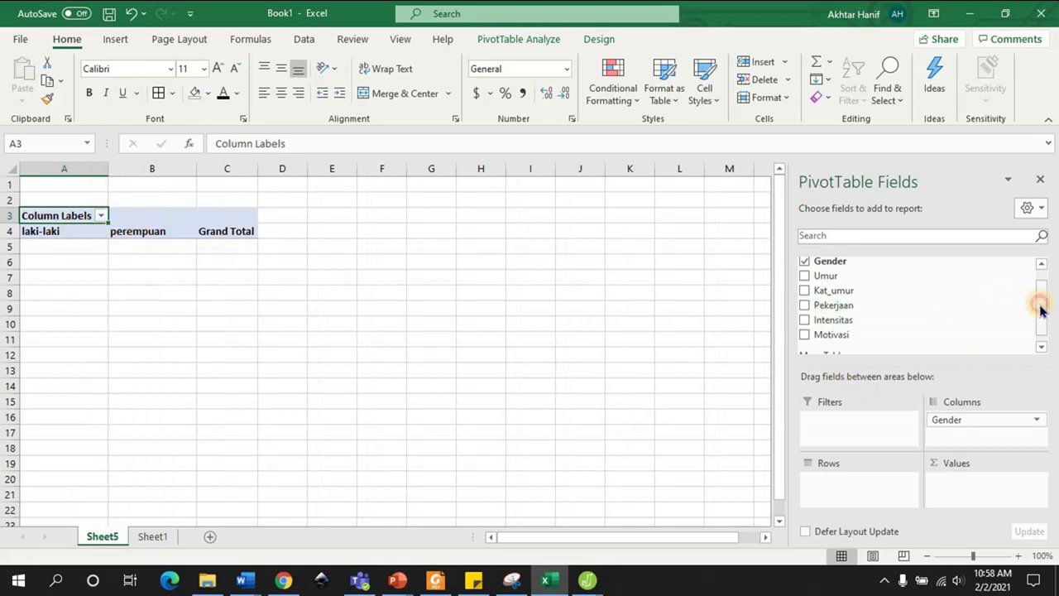
left_click_drag(1042, 307, 1041, 316)
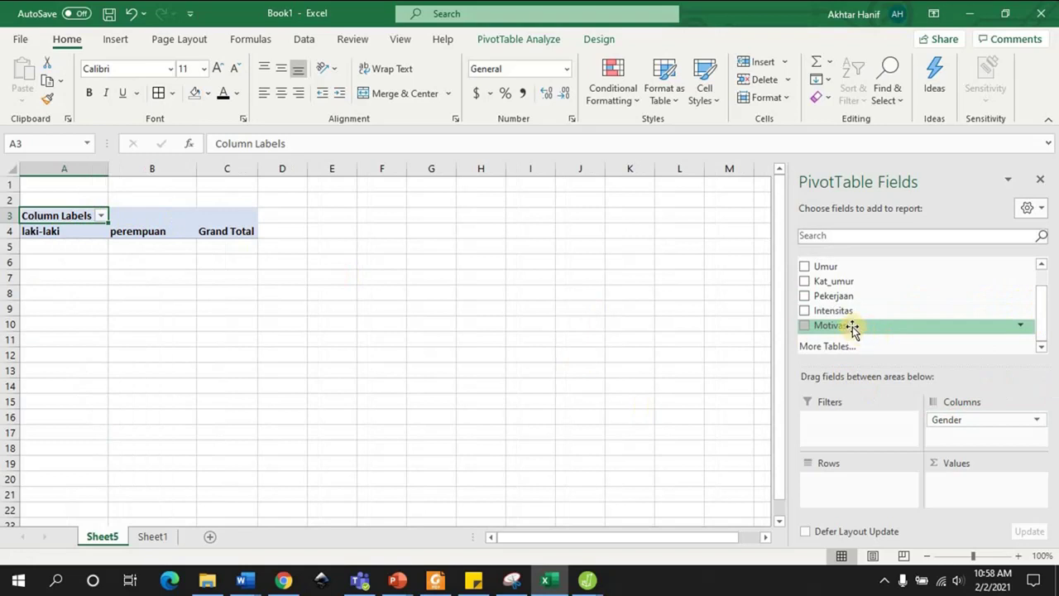
left_click_drag(853, 328, 856, 490)
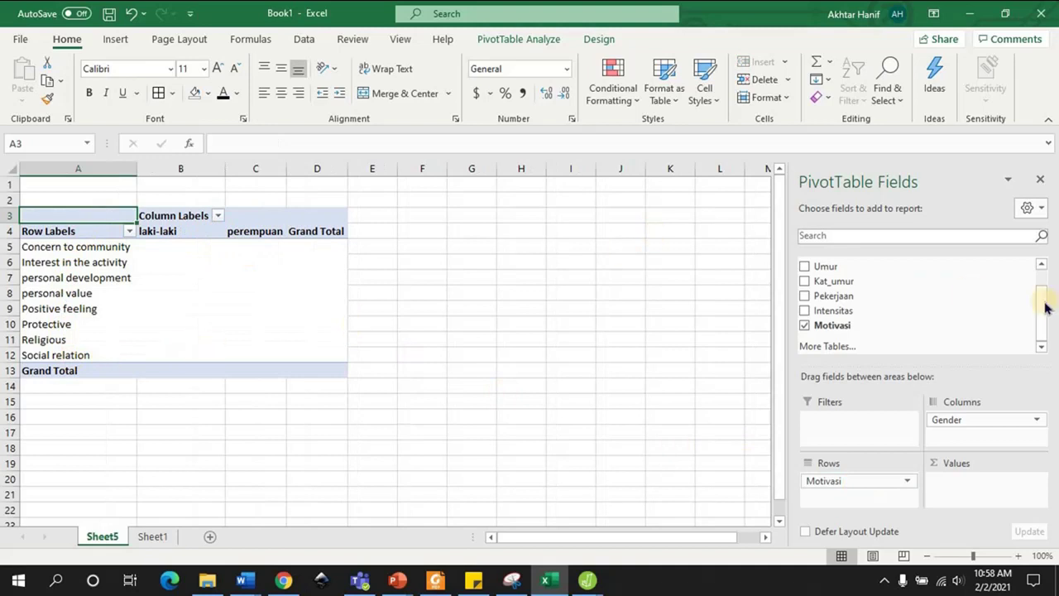
mouse_move(1040, 300)
left_mouse_down()
mouse_move(1041, 281)
mouse_move(1043, 319)
left_mouse_up()
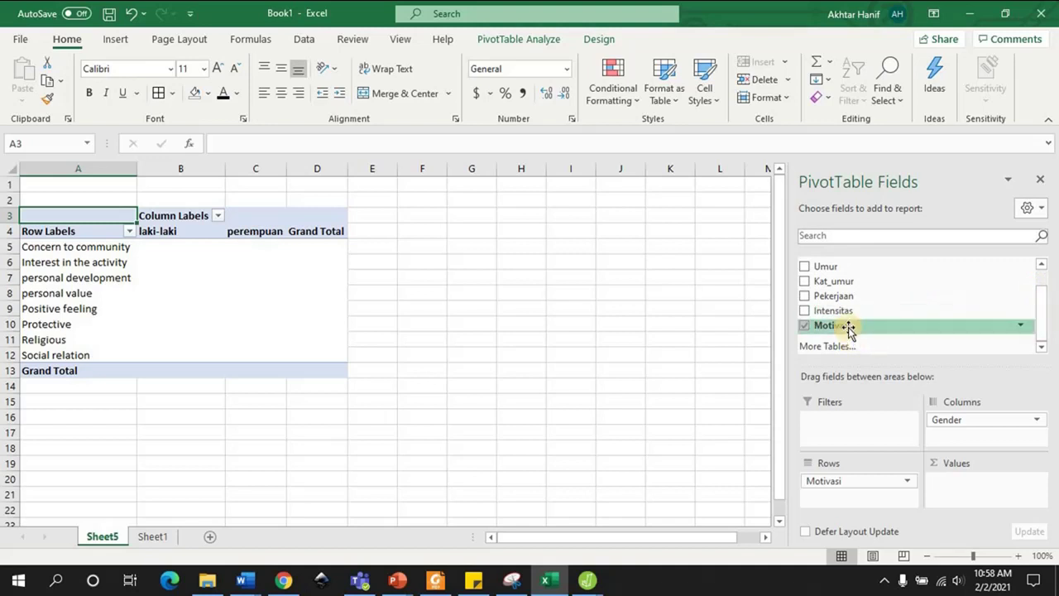
left_click_drag(848, 328, 993, 484)
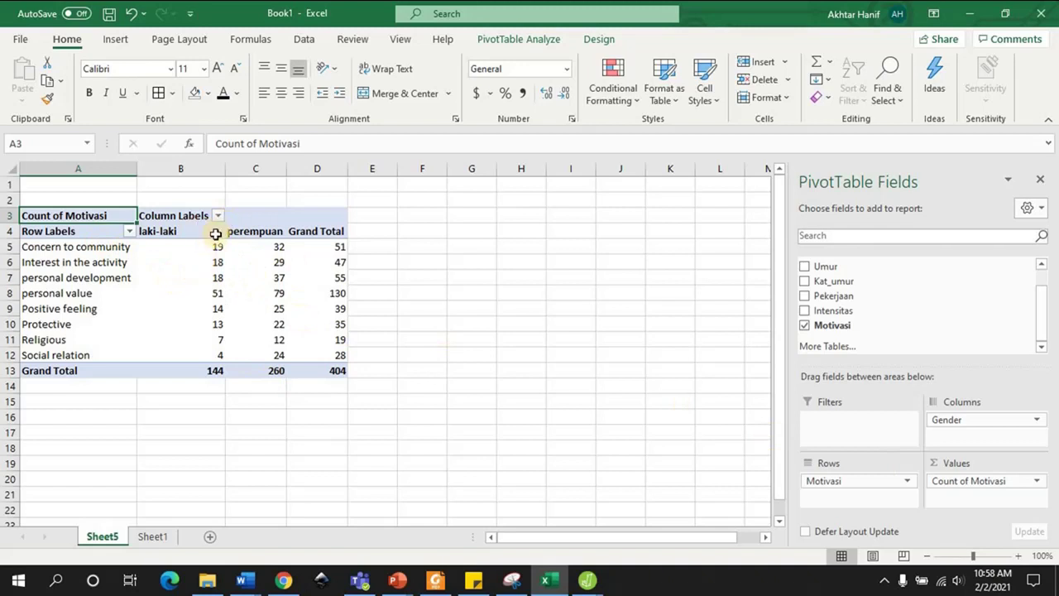
Change the Motivasi value field to summarize by Sum instead of Count
left_click(52, 341)
key("Right")
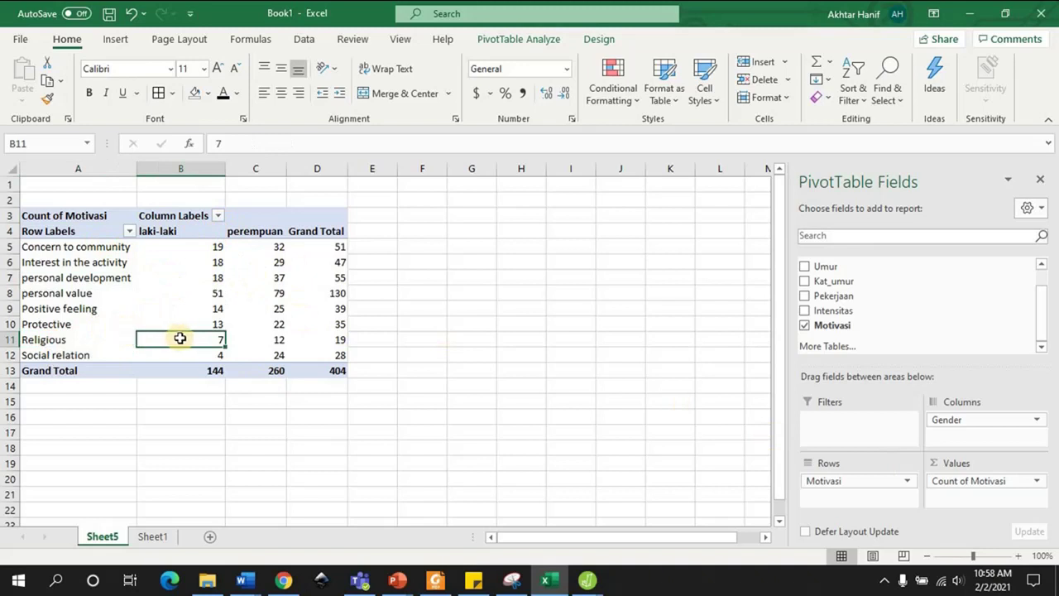
mouse_move(179, 338)
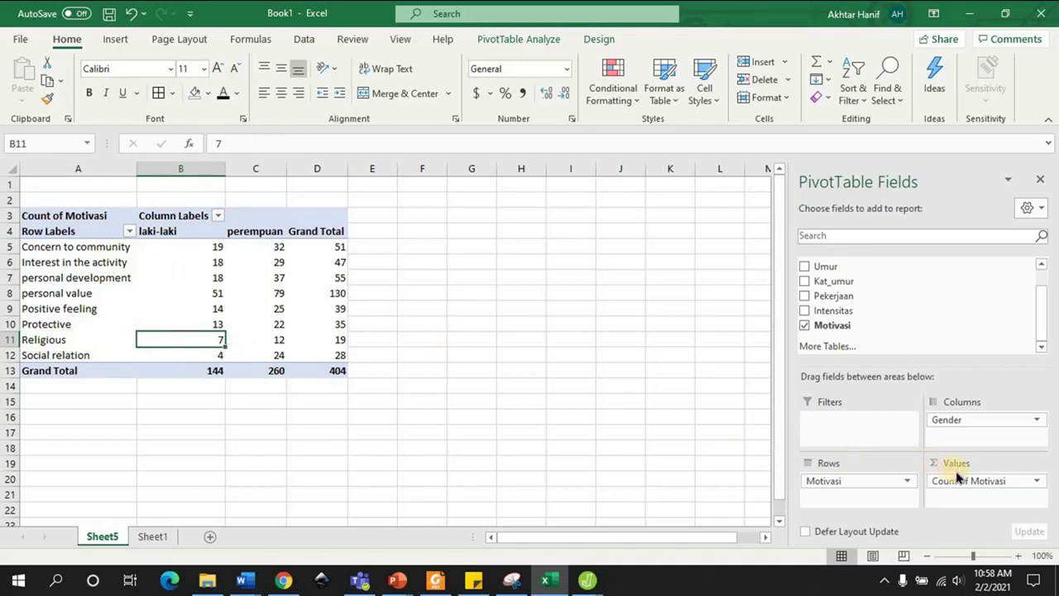
left_click(1036, 483)
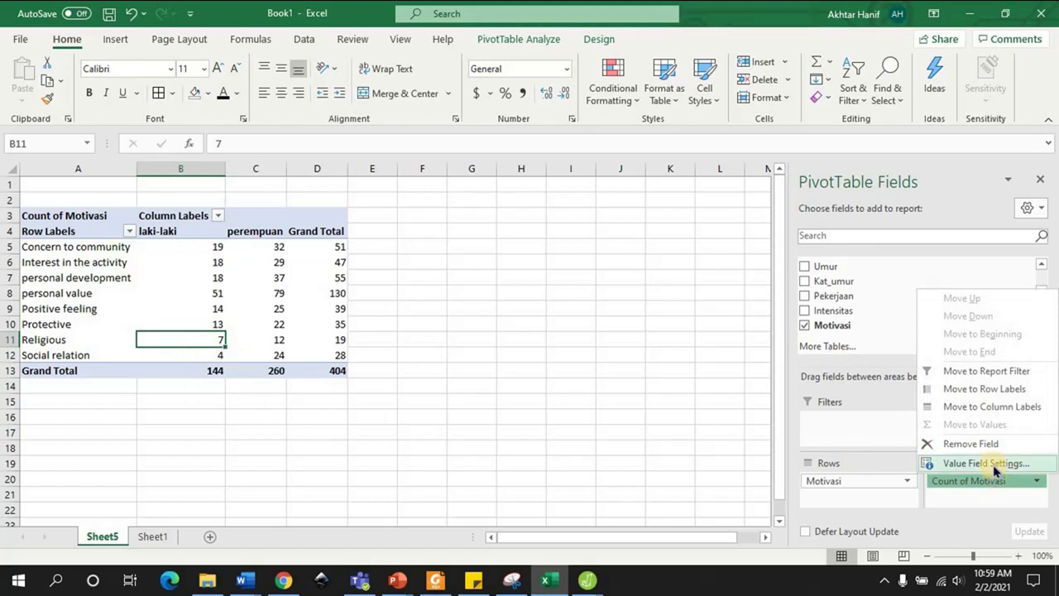
left_click(991, 465)
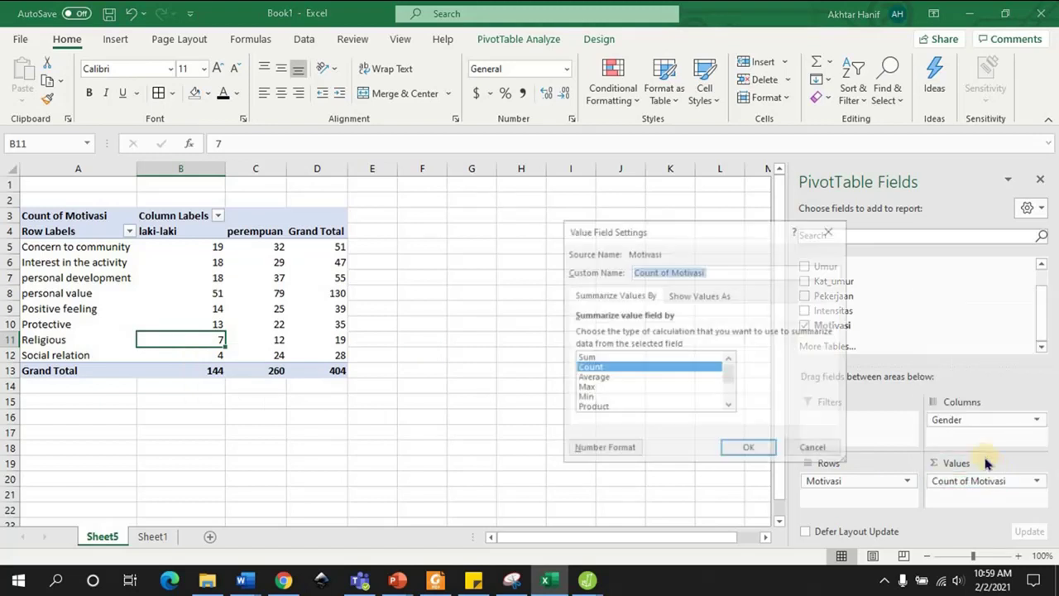
left_click(584, 356)
left_click(754, 452)
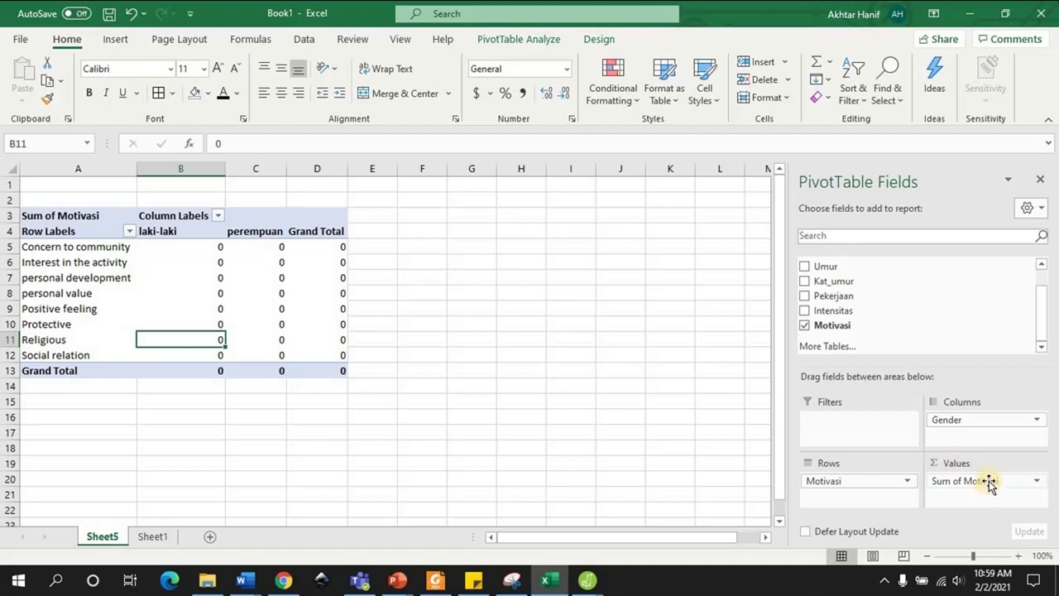
Briefly apply Varp, then set the Motivasi values back to Count
left_click(990, 482)
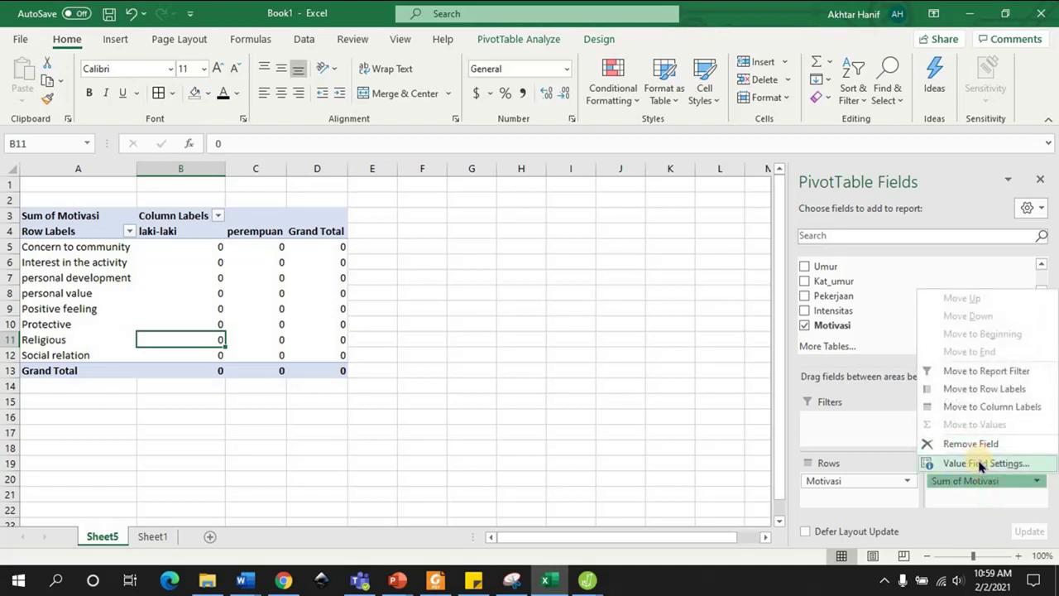
left_click(981, 463)
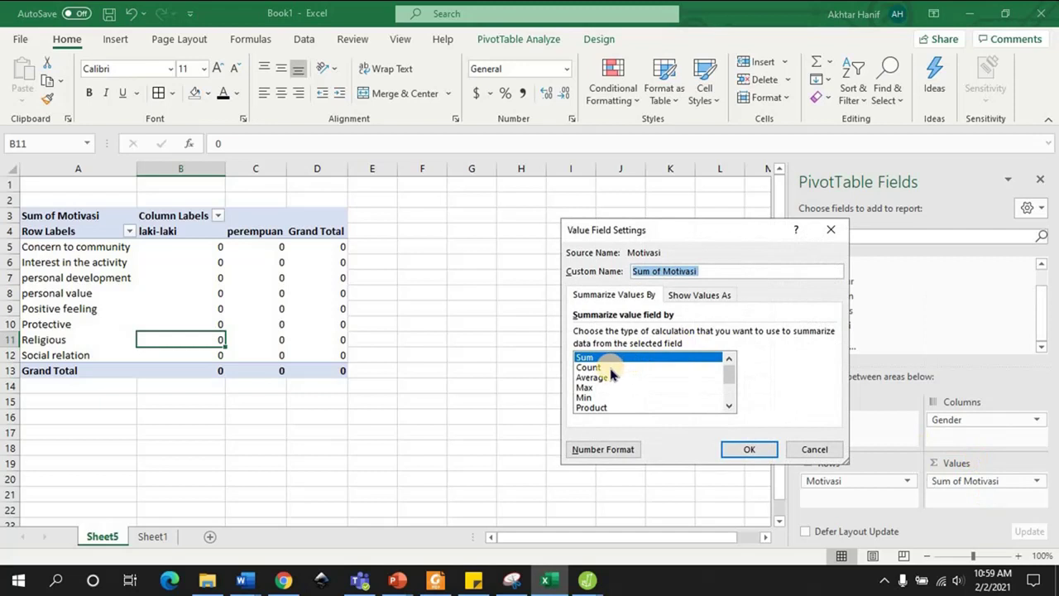
key("Down")
key("Down")
key("Down")
key("Down")
key("Down")
key("Down")
left_click(749, 450)
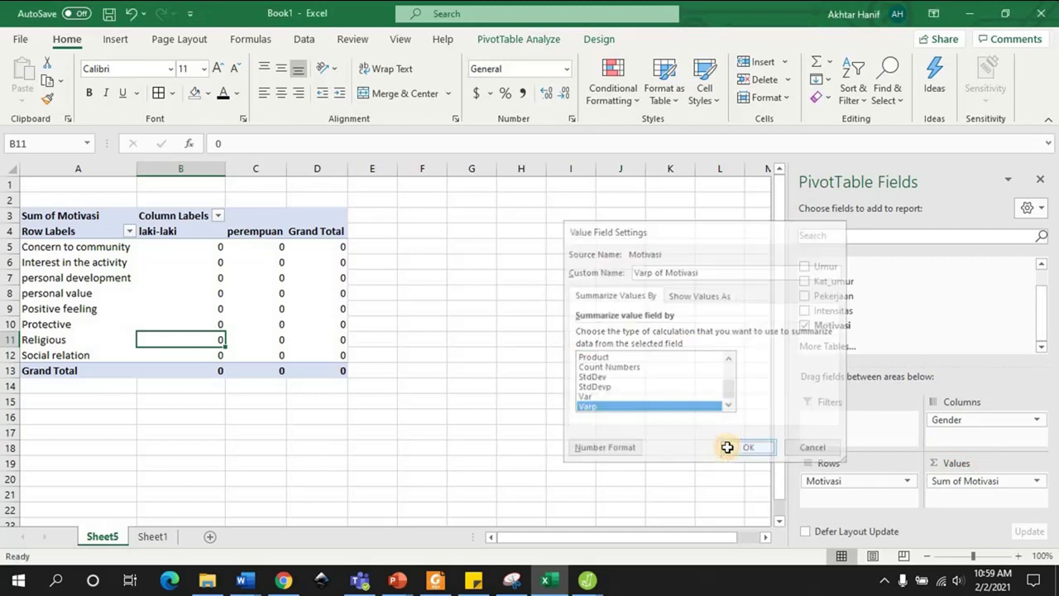
left_click(938, 480)
left_click(952, 464)
left_click(729, 370)
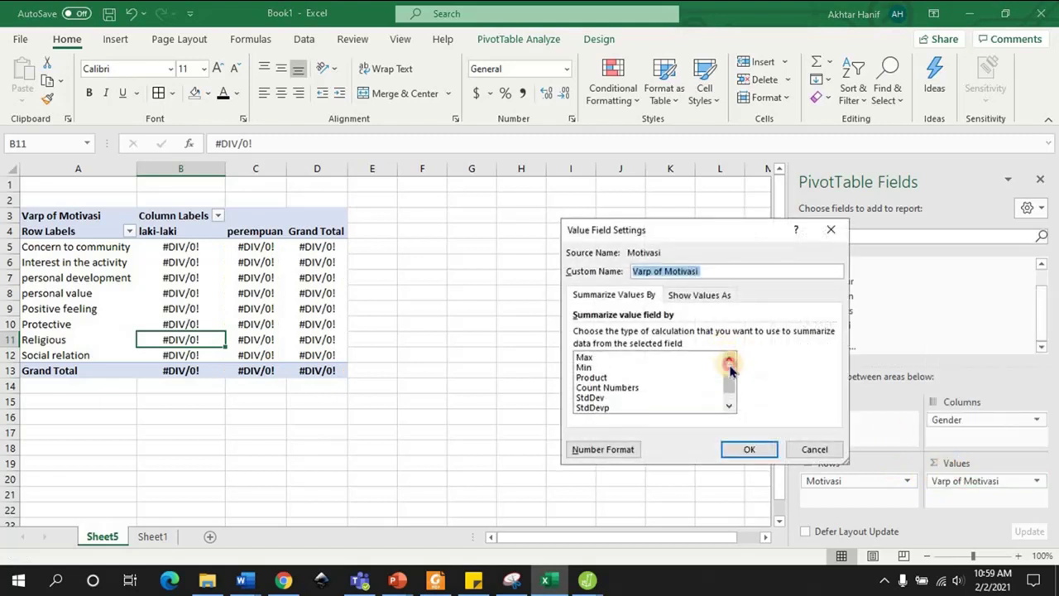
left_click(627, 357)
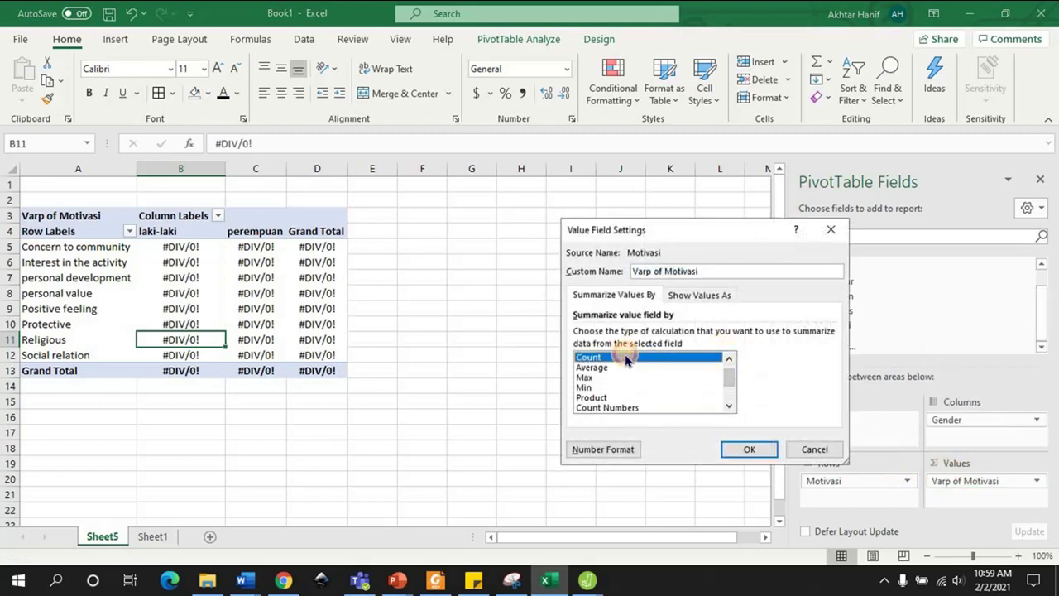
left_click(770, 451)
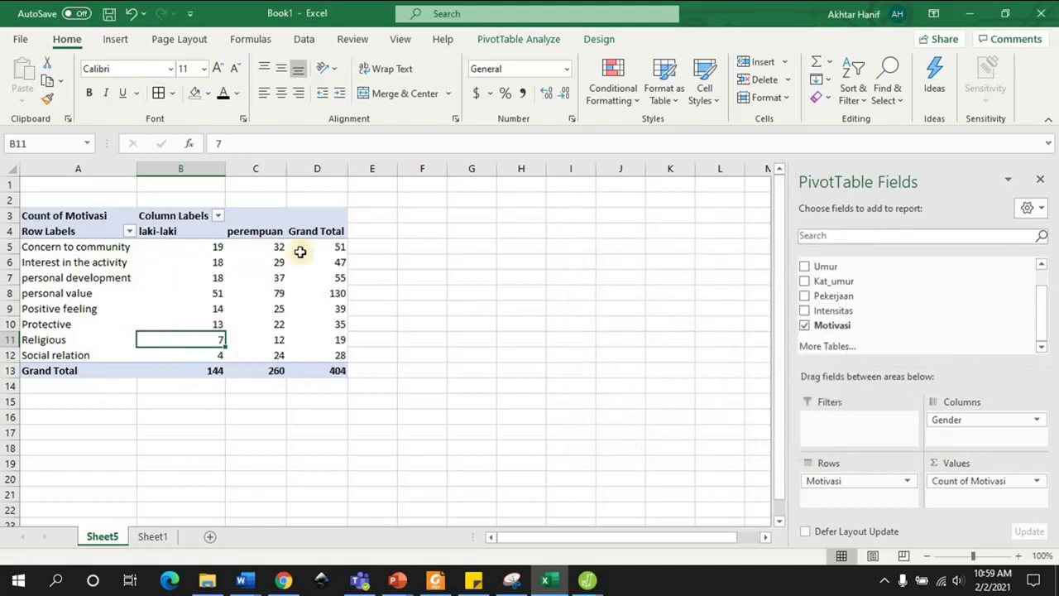
left_click(209, 246)
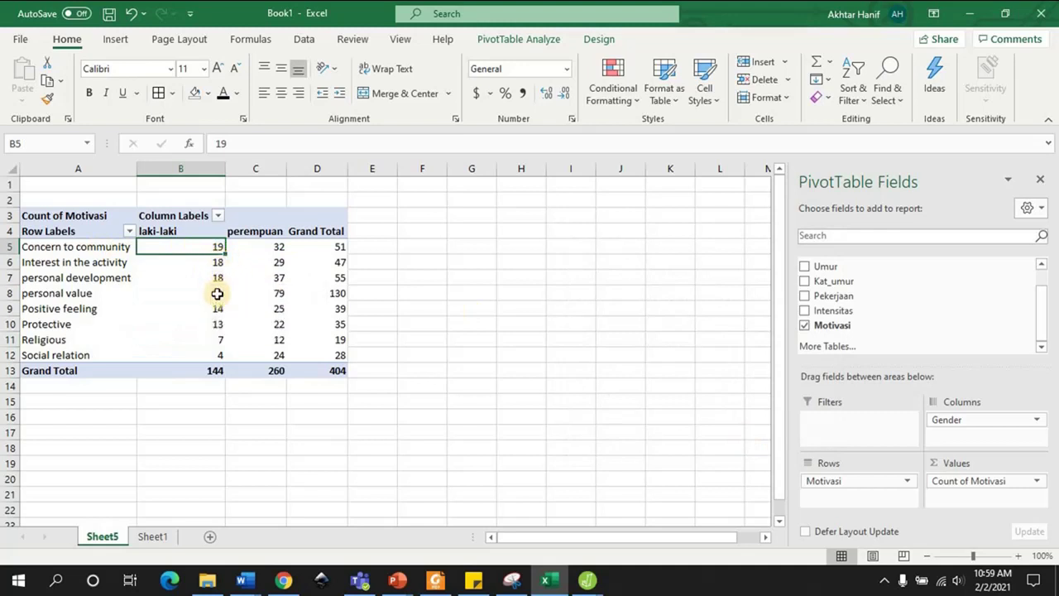
left_click(217, 294)
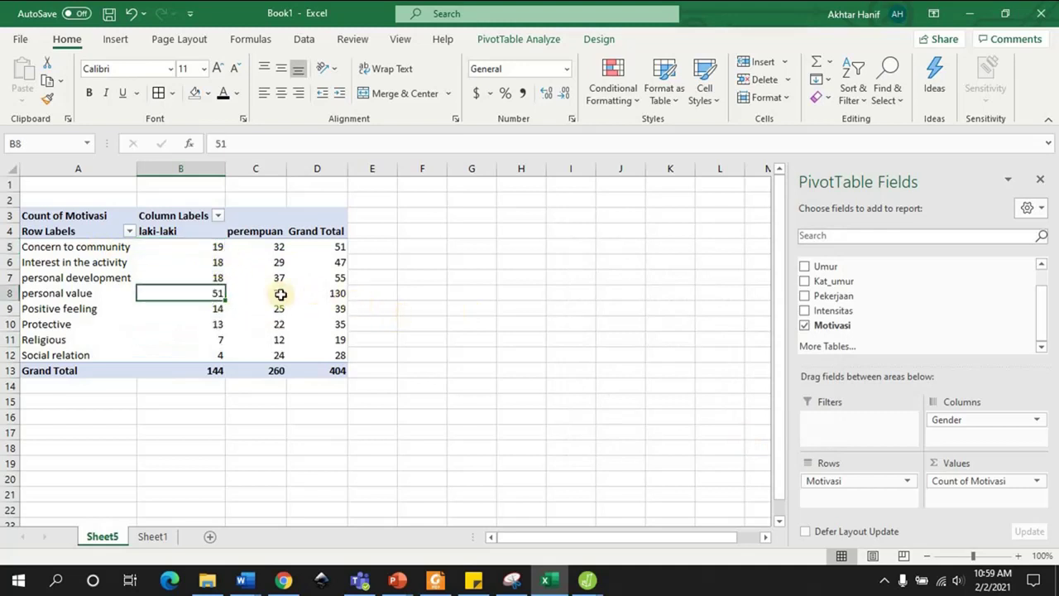
left_click(221, 356)
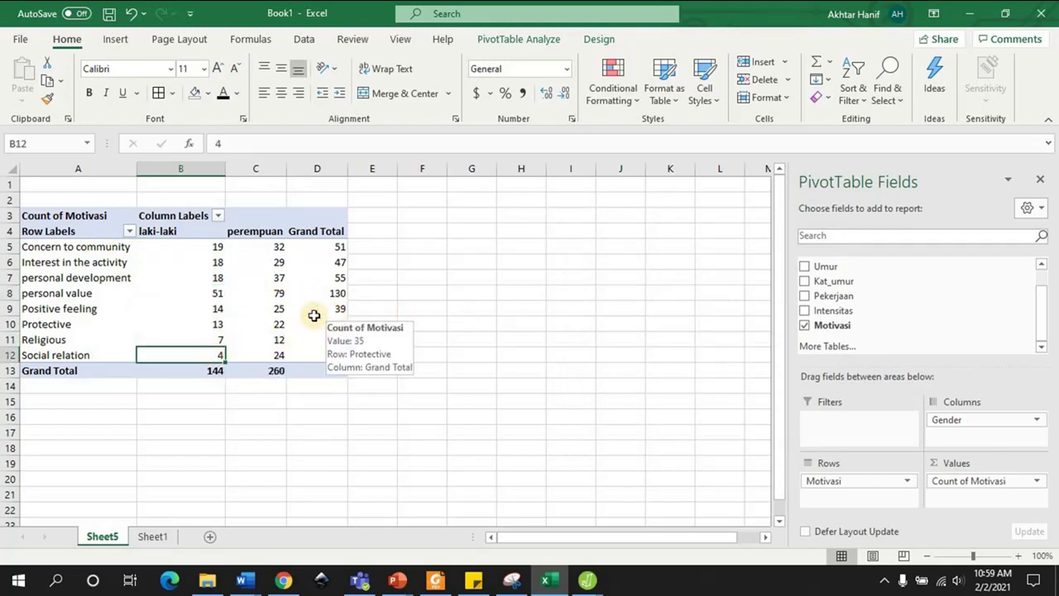
left_click(274, 298)
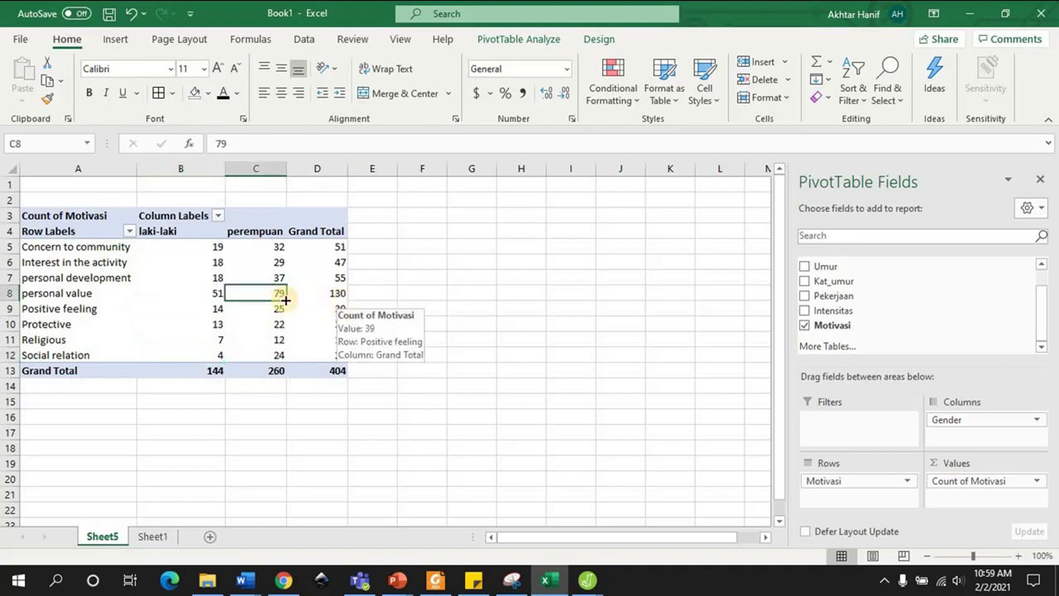
left_click(279, 341)
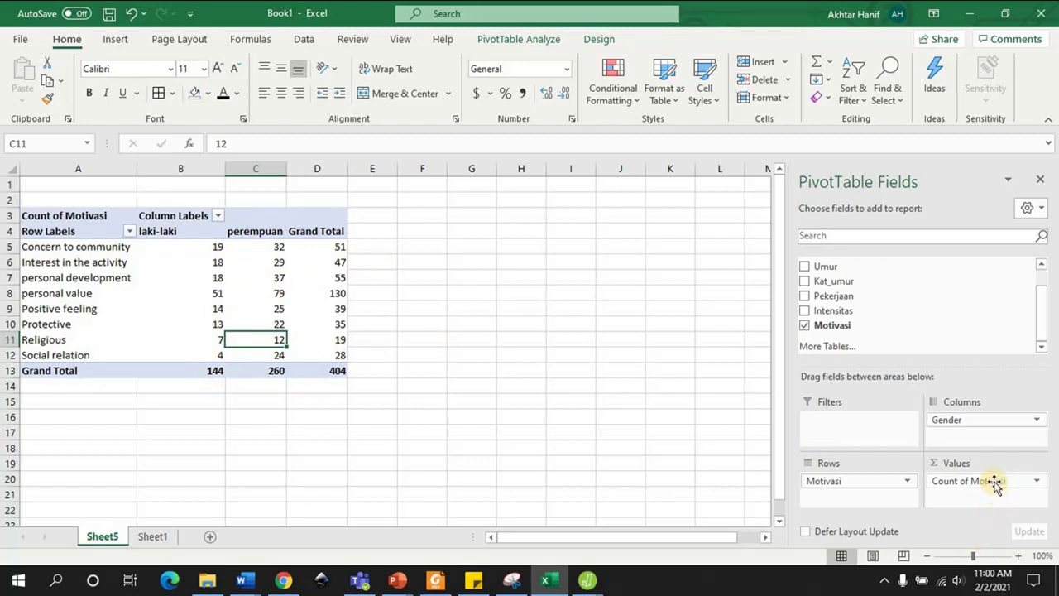
Replace Count of Motivasi in Values with Umur, giving Sum of Umur totalling 10833
left_click_drag(993, 483, 960, 315)
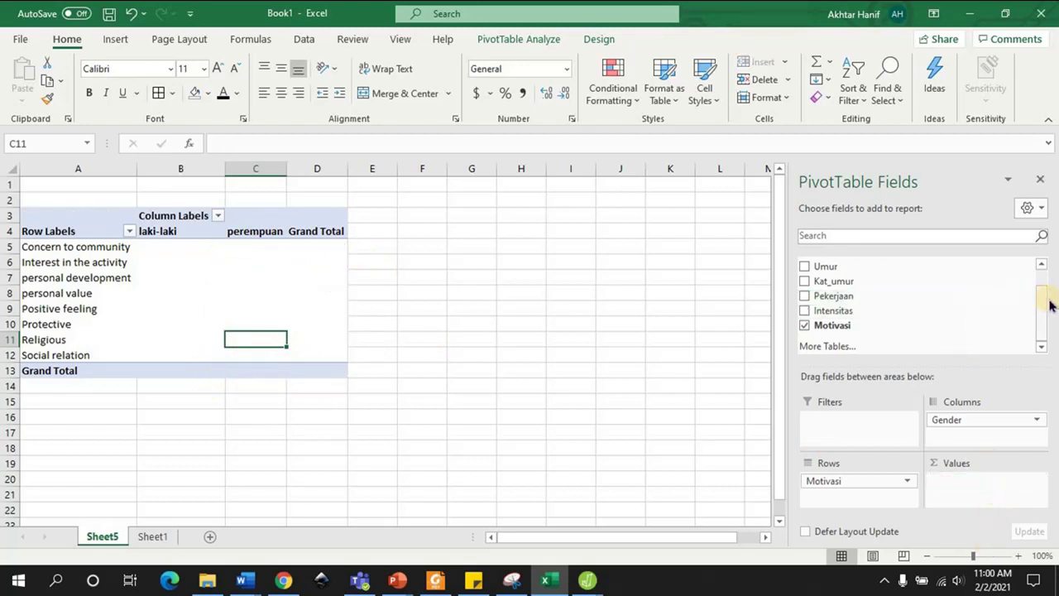
left_click_drag(1044, 305, 1042, 270)
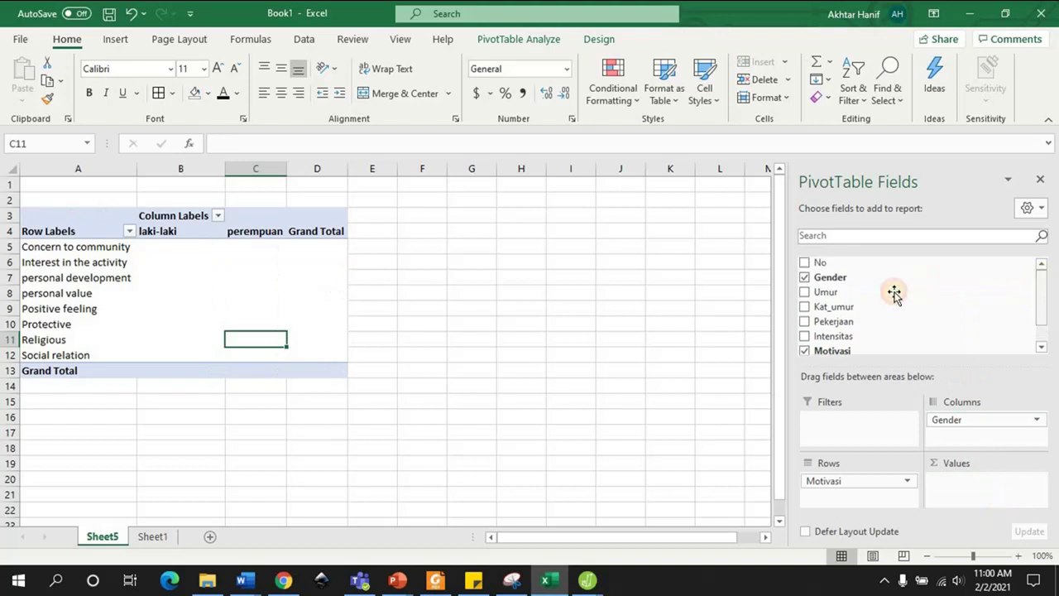
left_click_drag(845, 296, 960, 482)
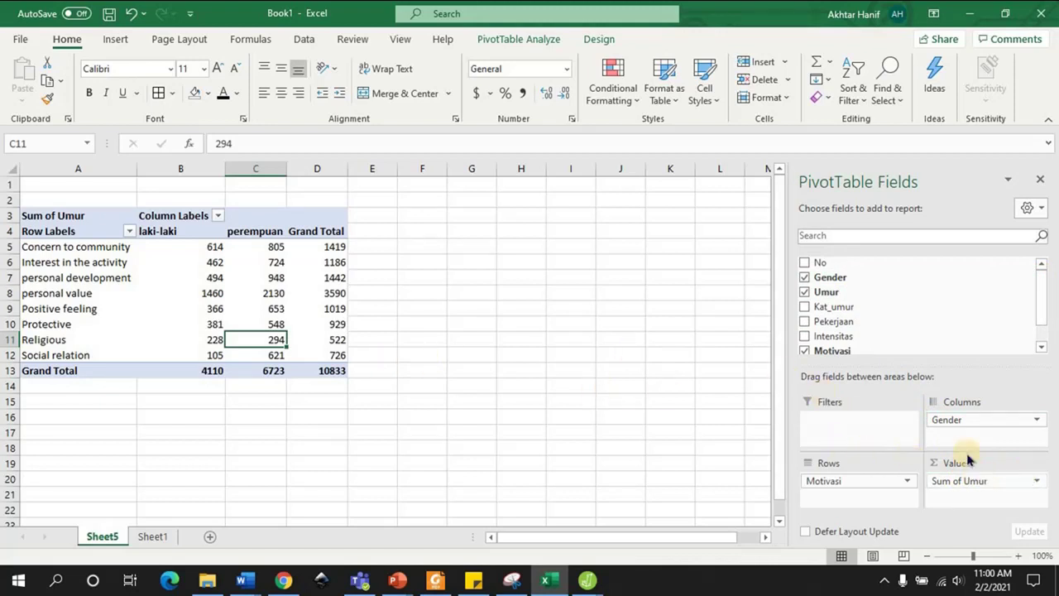
left_click(163, 535)
left_click(216, 231)
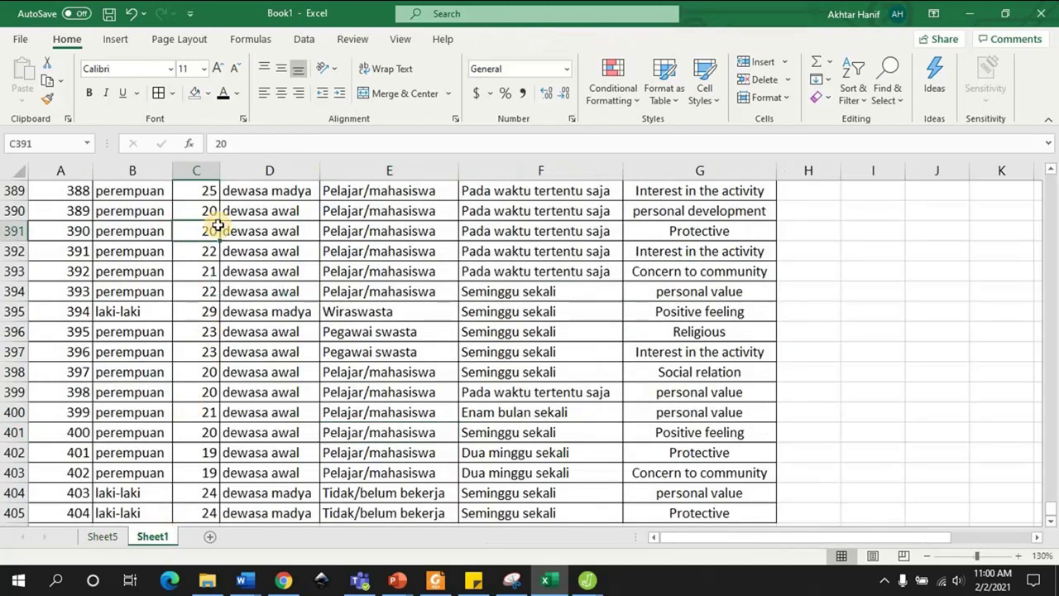
key("ctrl+Up")
key("Down")
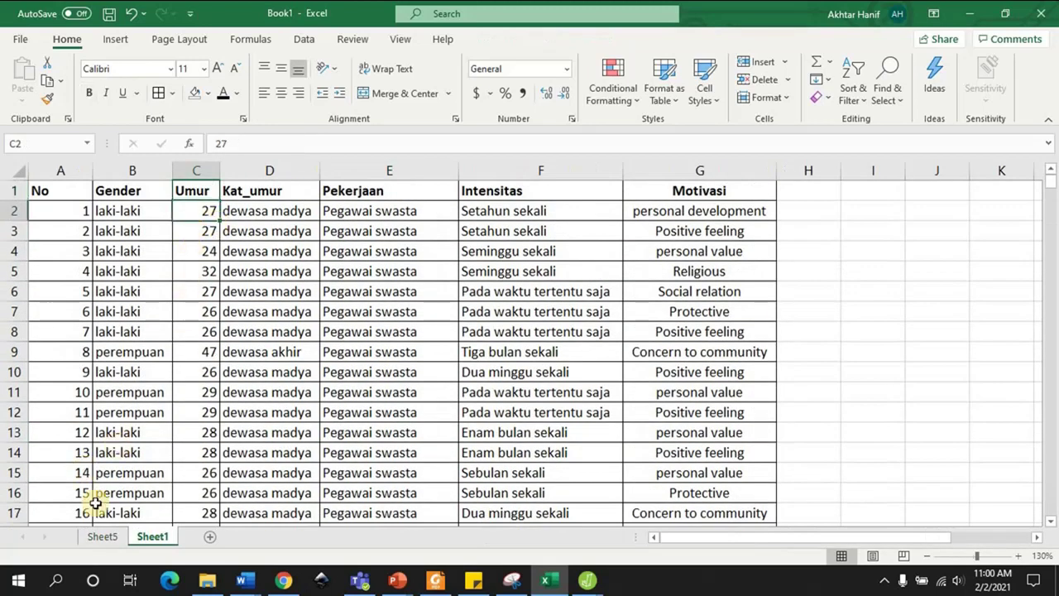
left_click(102, 536)
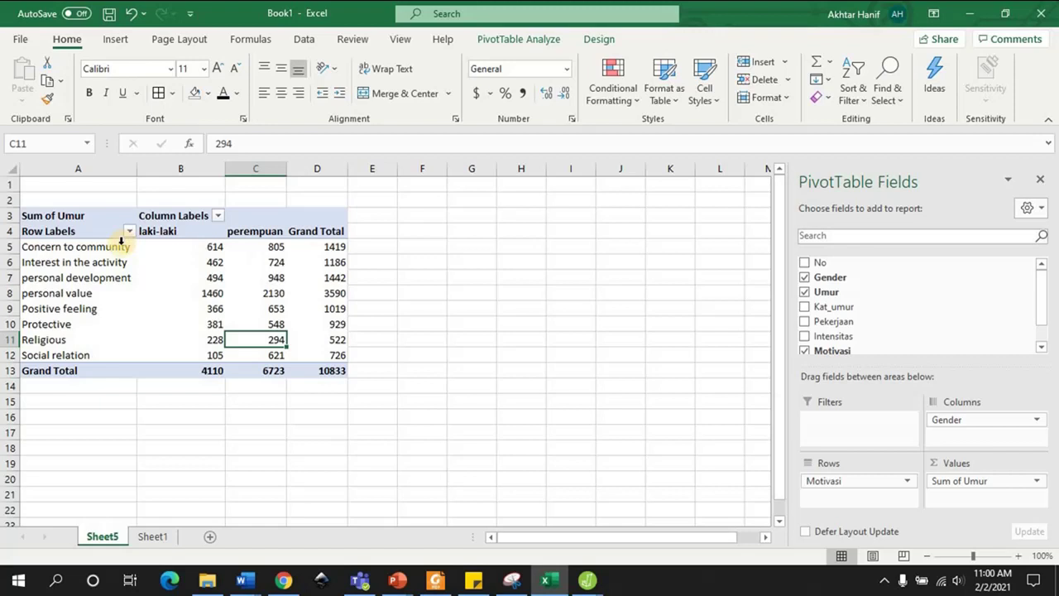
Switch the Umur value field from Sum to Average, overall 26.81435644
mouse_move(205, 246)
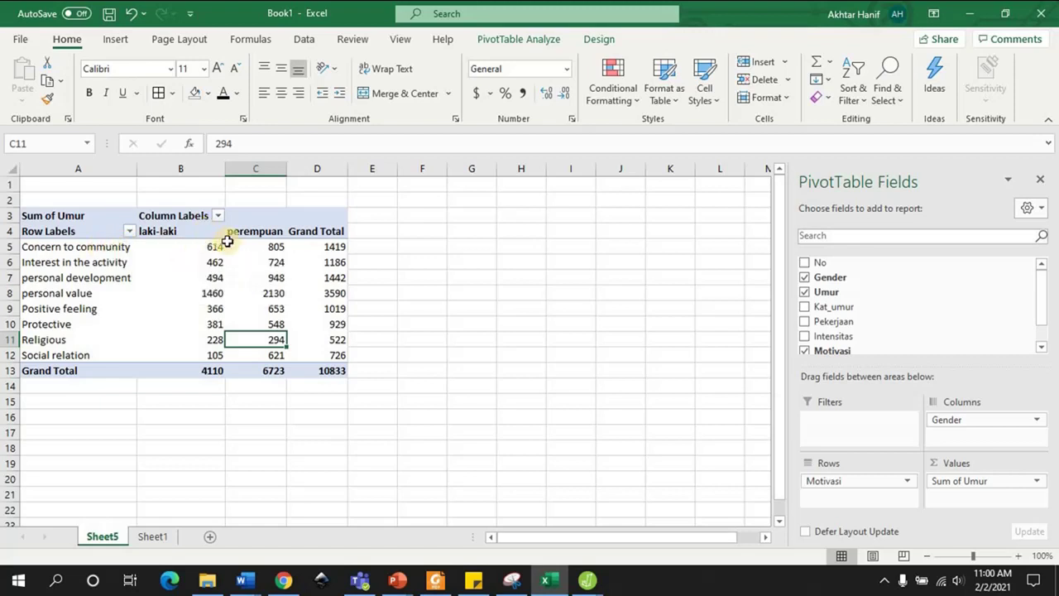
left_click(958, 483)
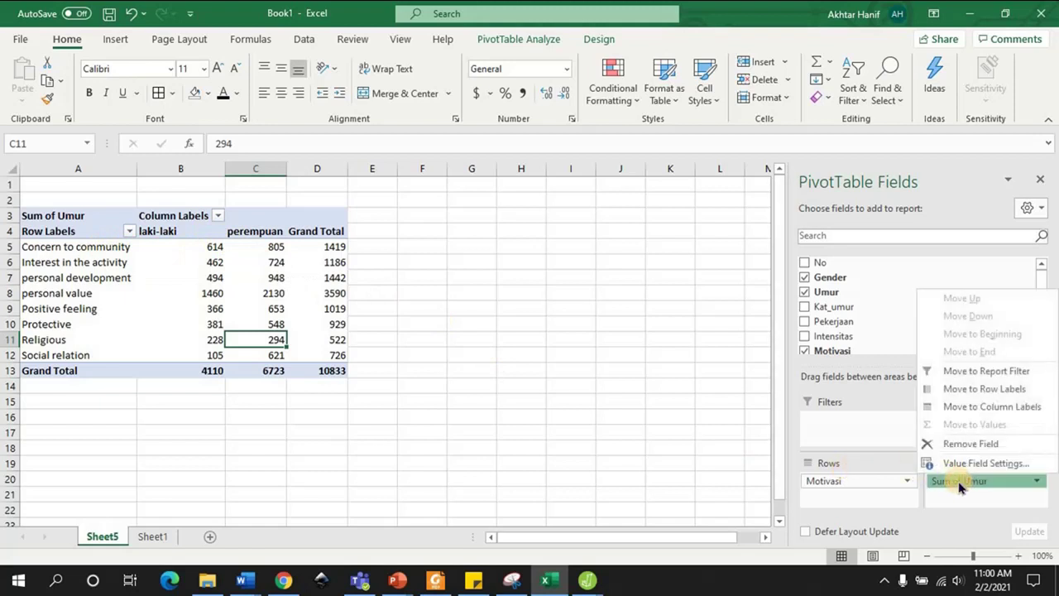
left_click(1004, 466)
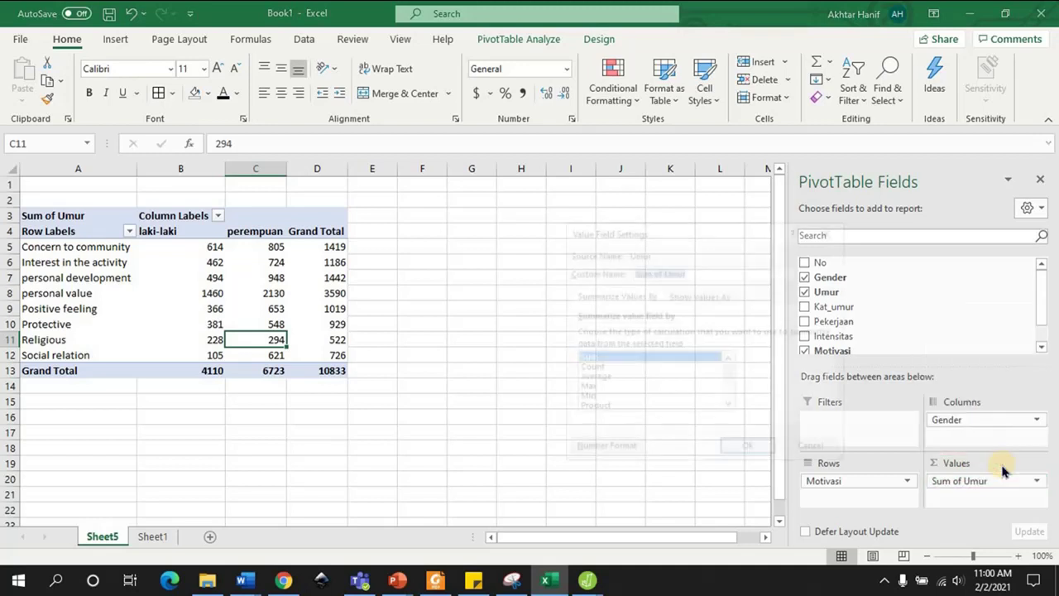
left_click(594, 377)
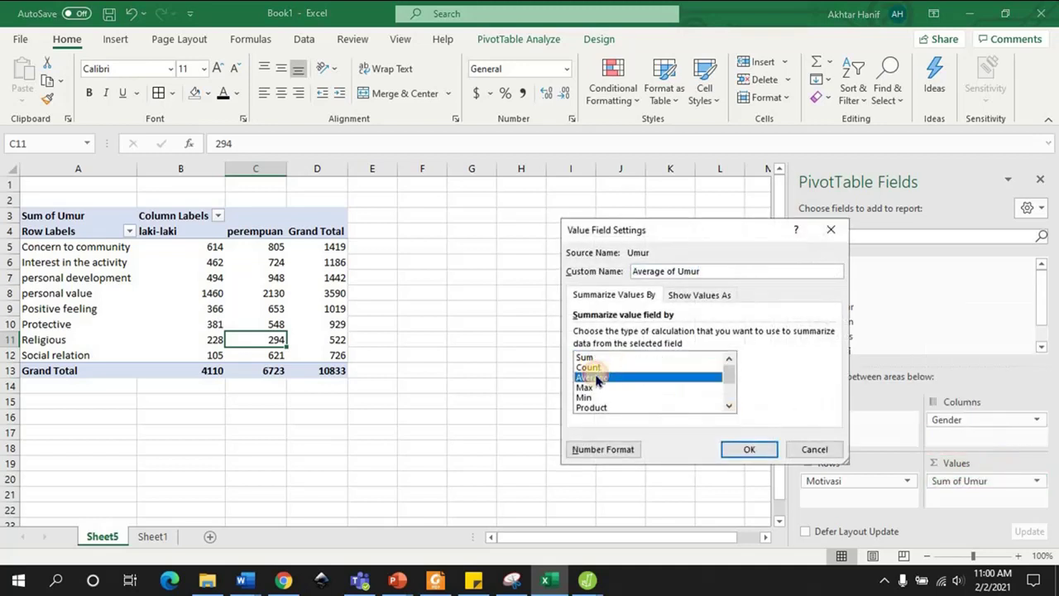
left_click(750, 449)
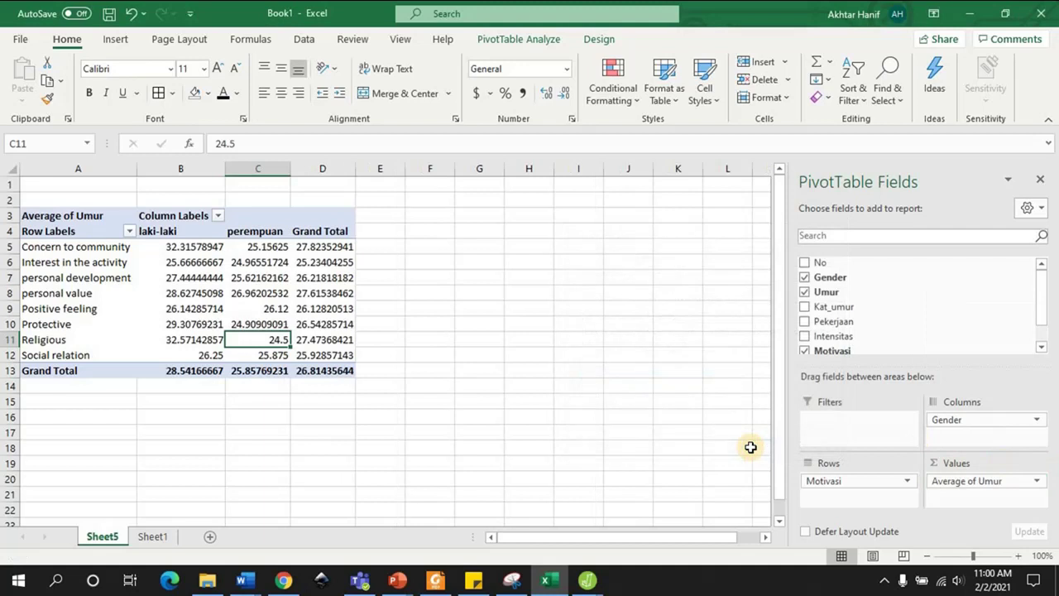
Format the B5:D13 averages as Number with two decimals, e.g. 26.81
left_click(195, 246)
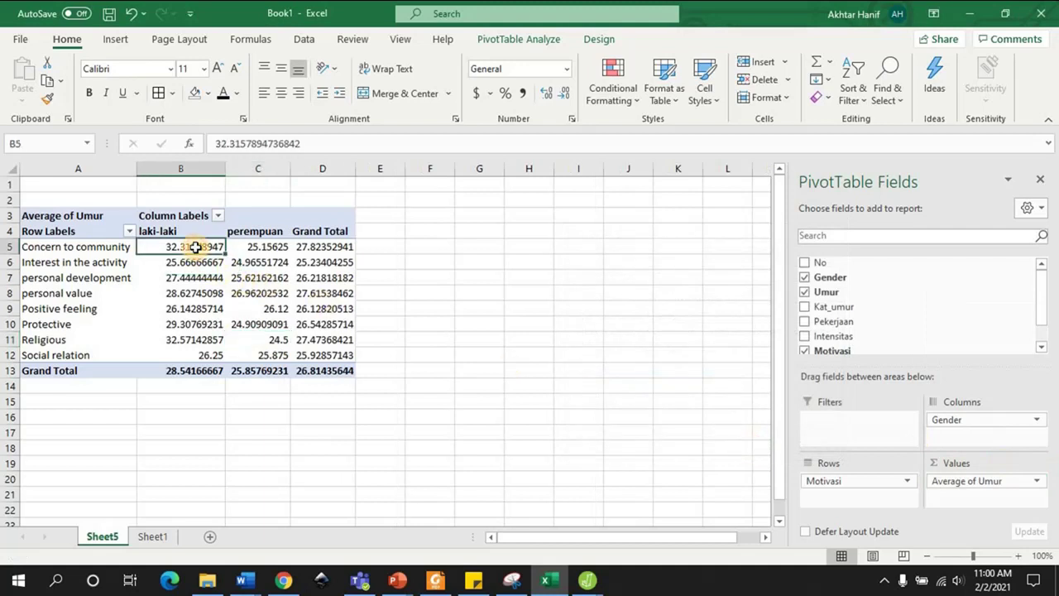
key("shift+Right")
key("shift+Right")
key("shift+Down")
key("shift+Down")
key("shift+Down")
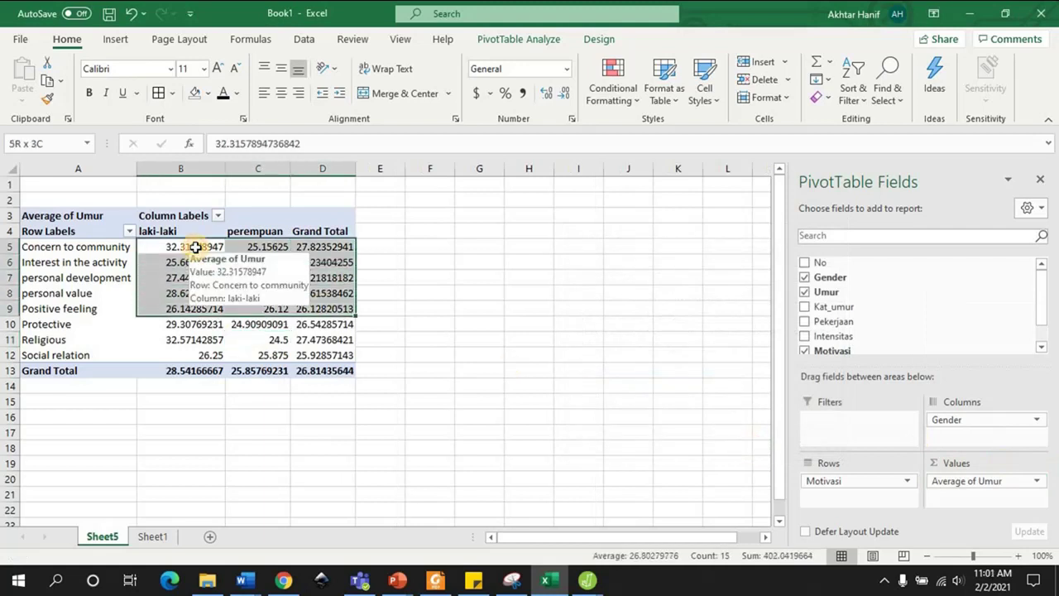
key("shift+Down")
key("shift+Down")
key("shift+Down")
key("shift+Down")
key("shift+Down")
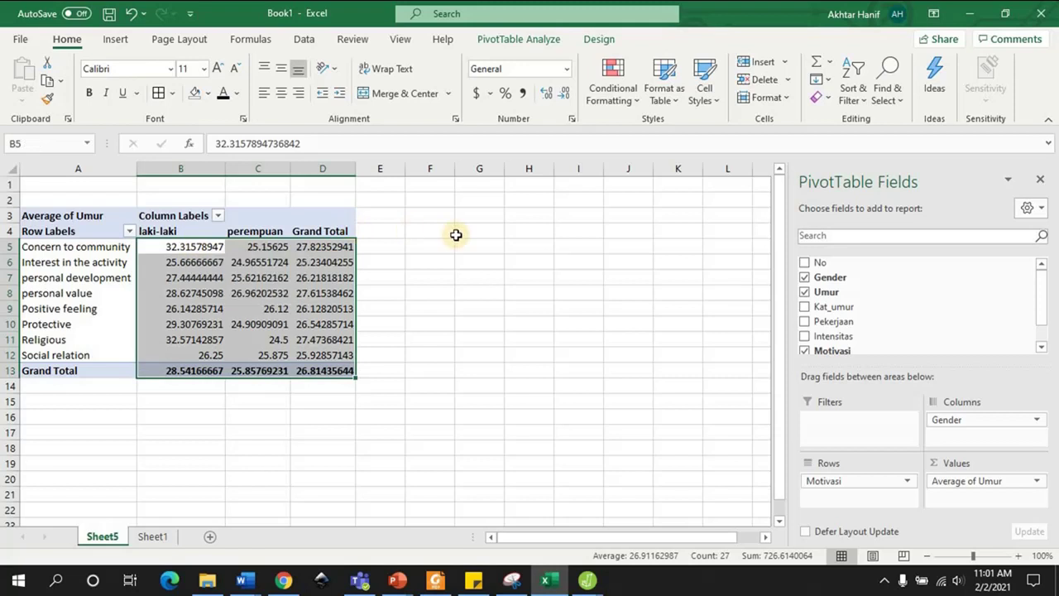
left_click(543, 93)
left_click(559, 93)
left_click(560, 93)
left_click(559, 93)
left_click(560, 93)
left_click(561, 94)
left_click(563, 97)
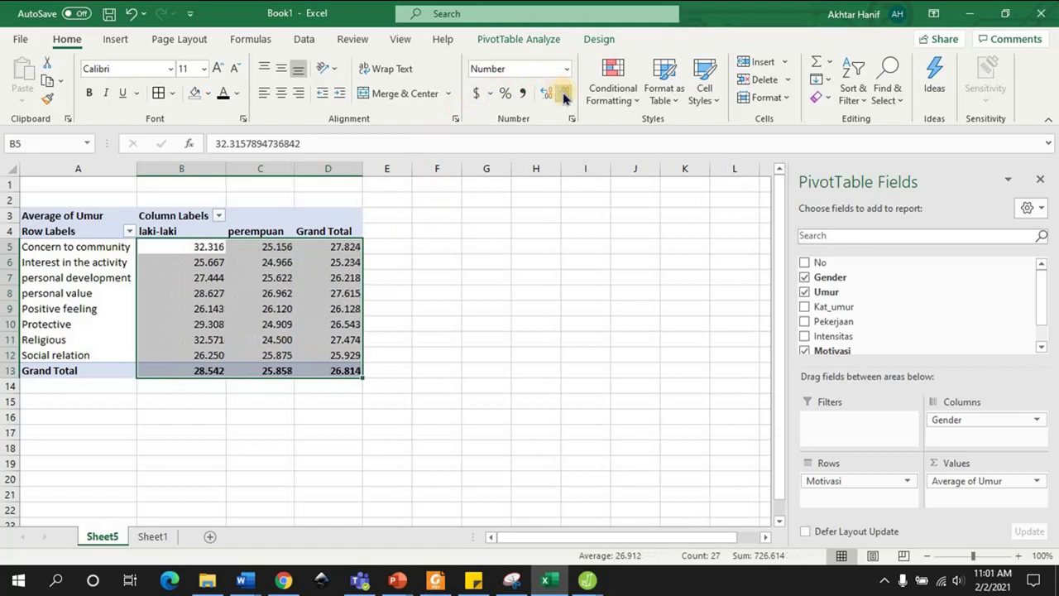
left_click(566, 94)
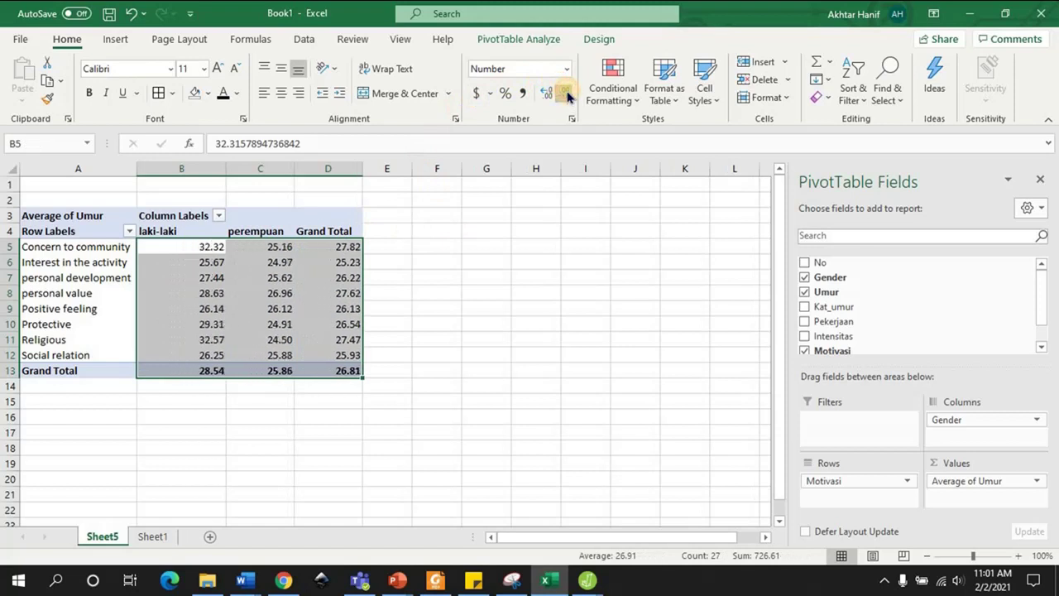
left_click(414, 279)
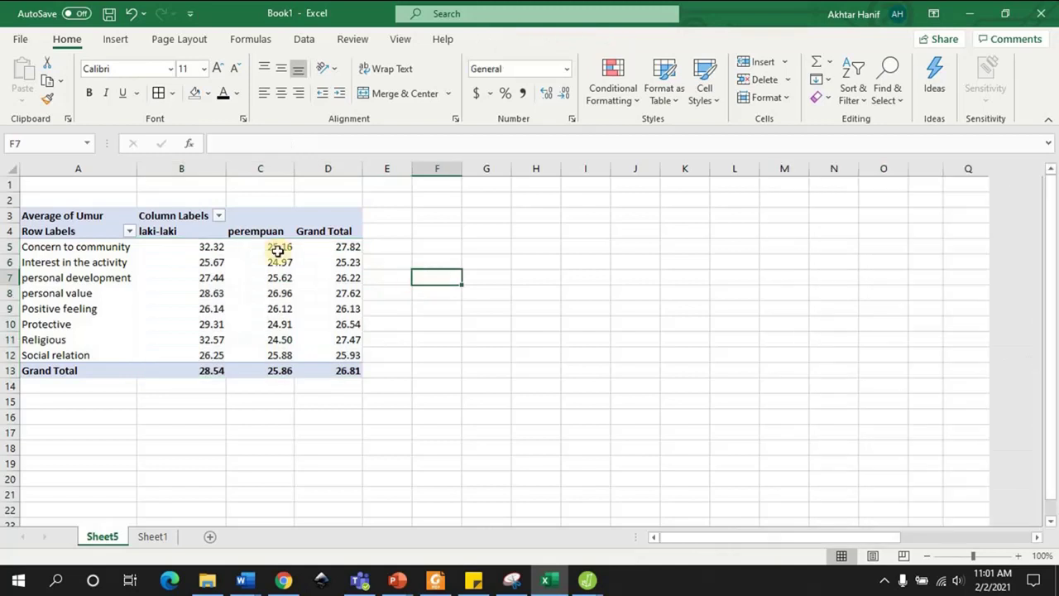
left_click(202, 250)
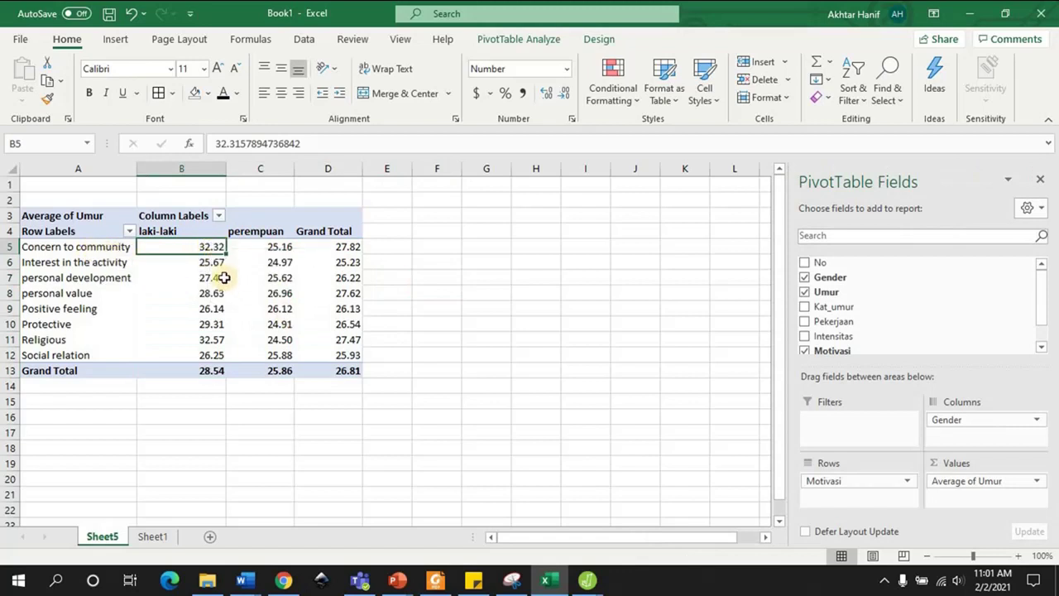
left_click(300, 260)
left_click(274, 308)
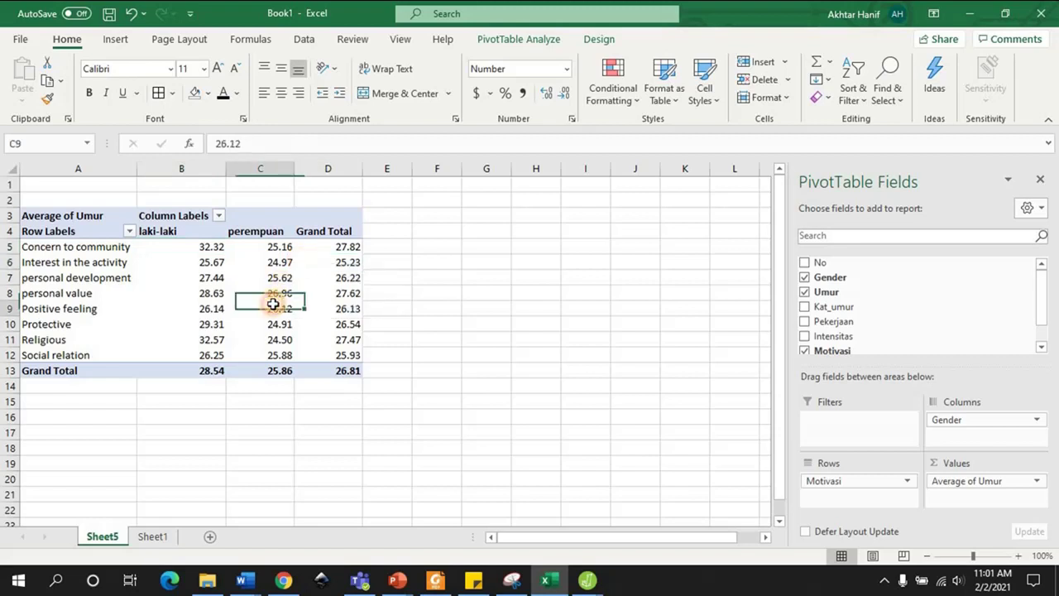
left_click(170, 292)
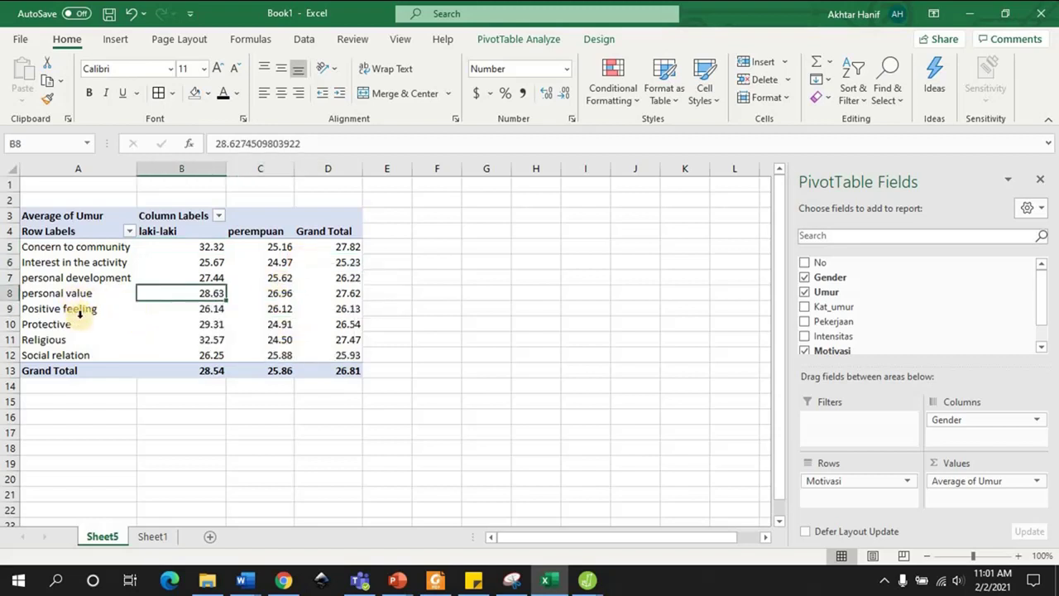
left_click(217, 343)
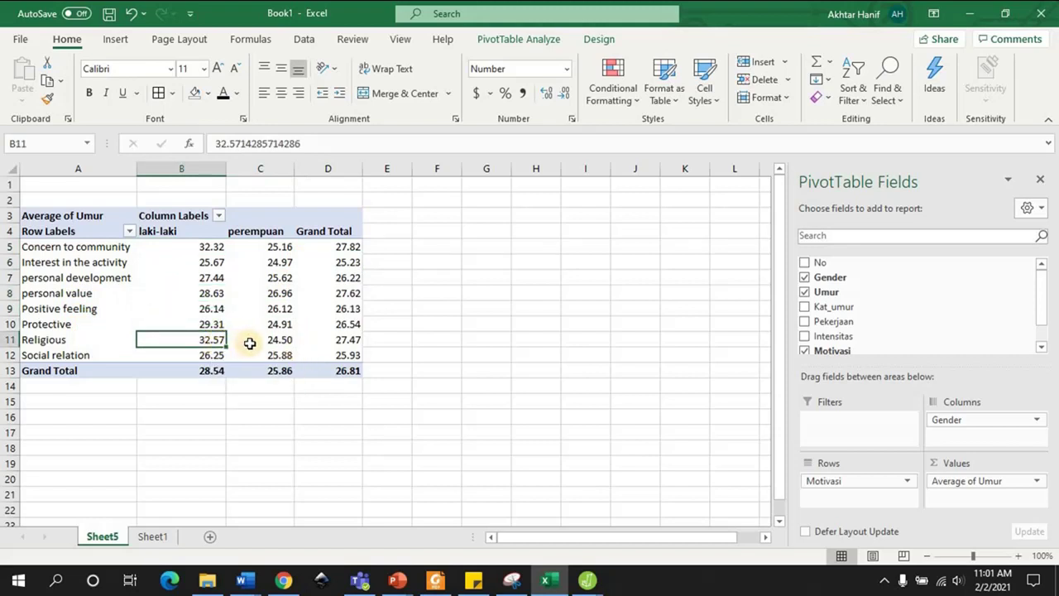
mouse_move(256, 349)
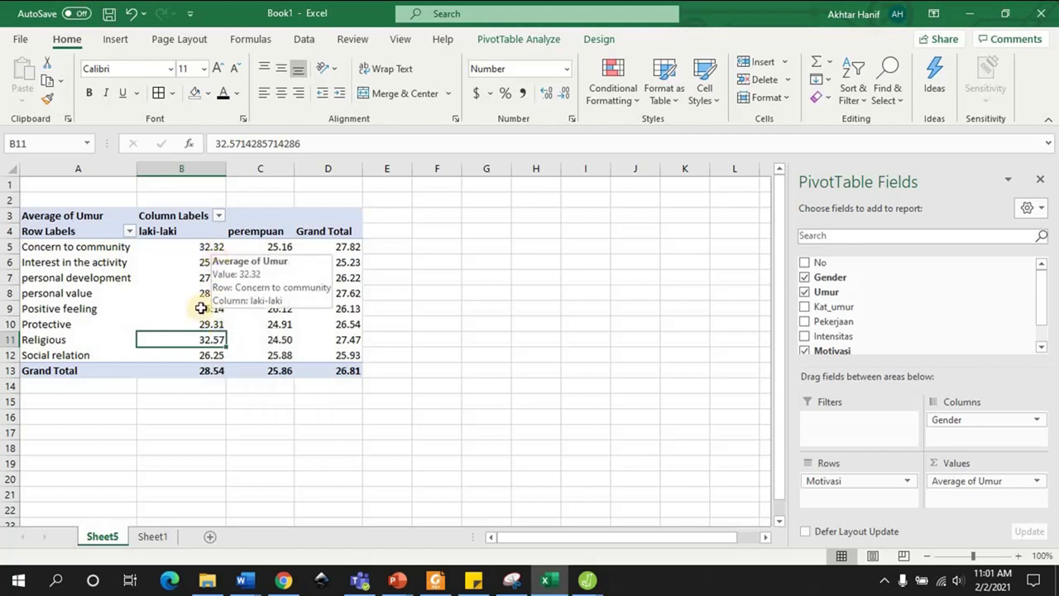
left_click(56, 340)
key("Right")
key("Right")
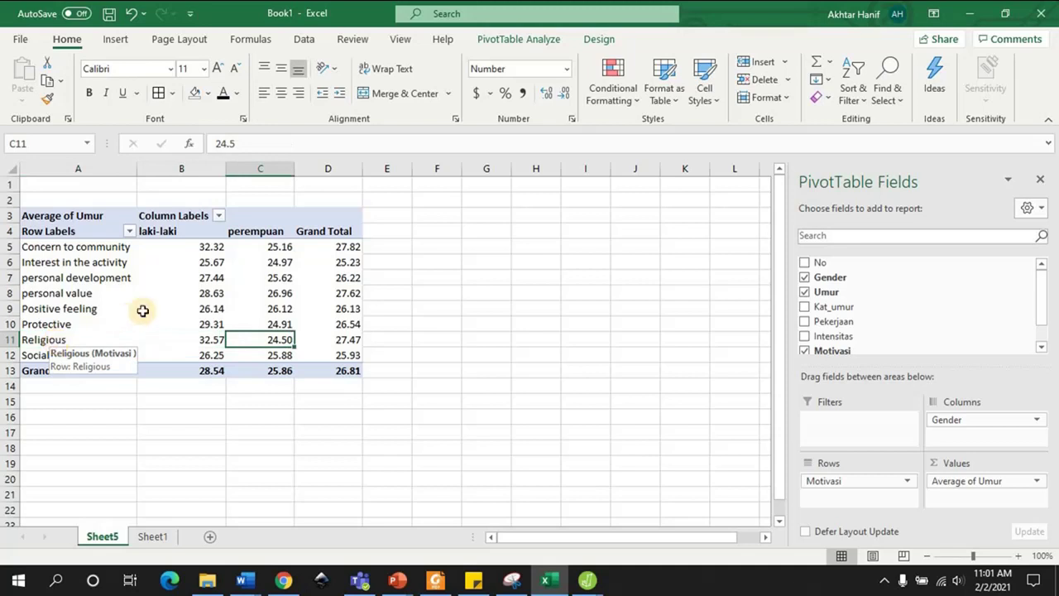
left_click(208, 336)
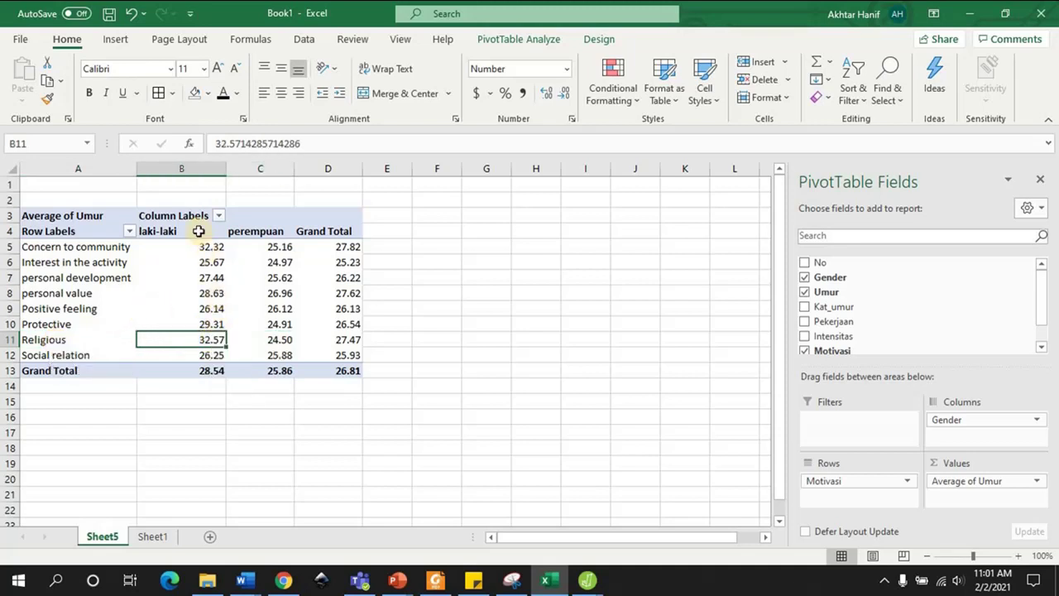
mouse_move(210, 338)
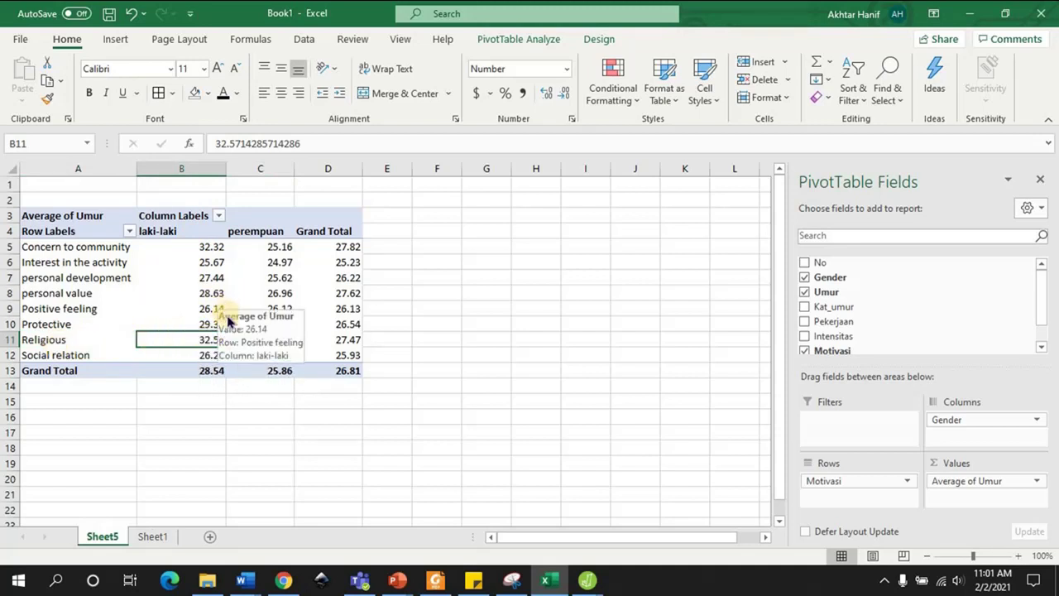
left_click(200, 262)
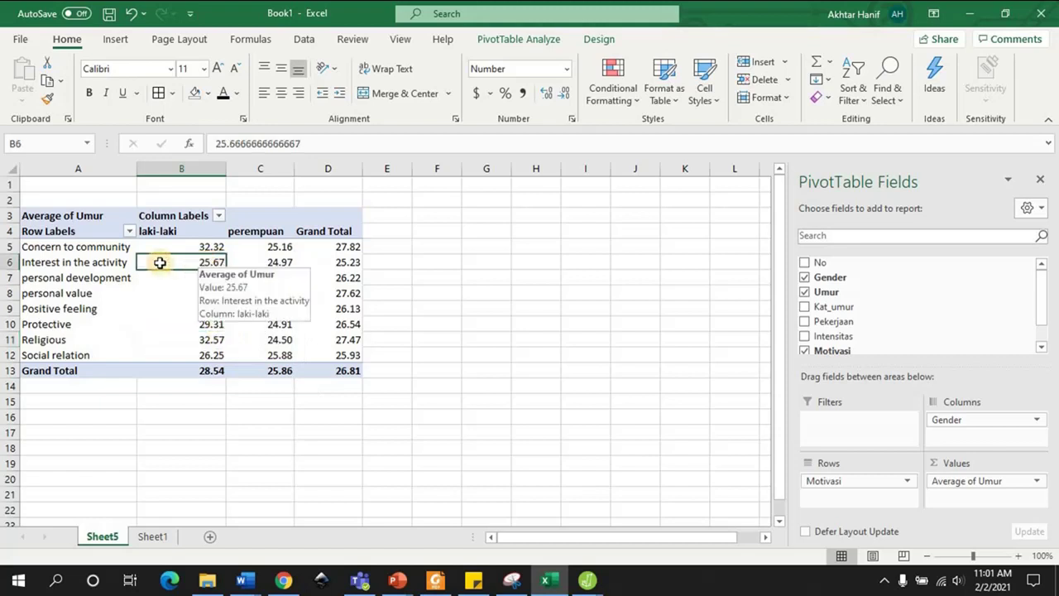
left_click(114, 262)
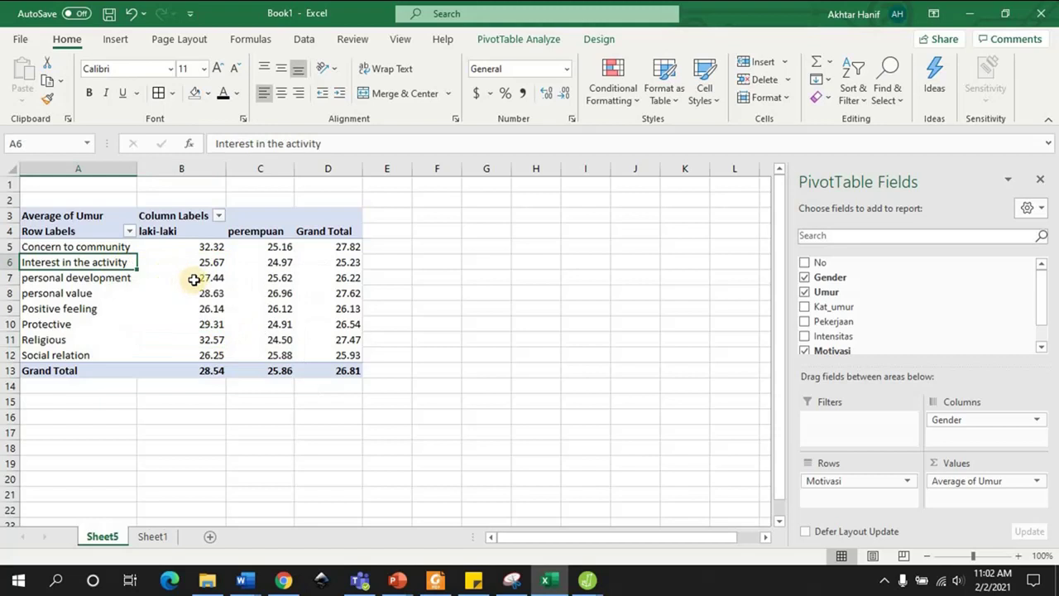
mouse_move(193, 280)
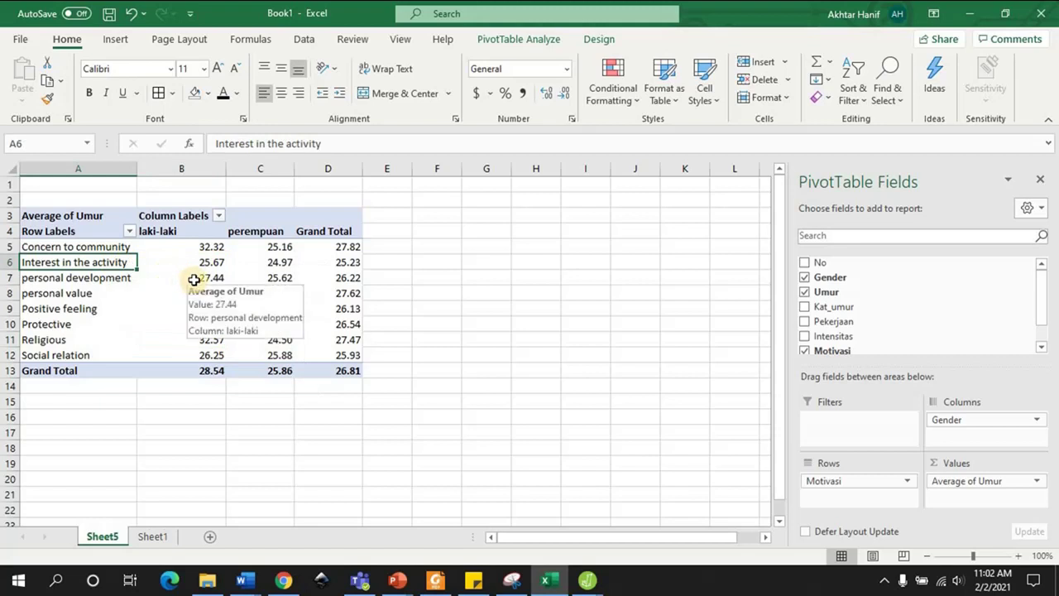
mouse_move(329, 262)
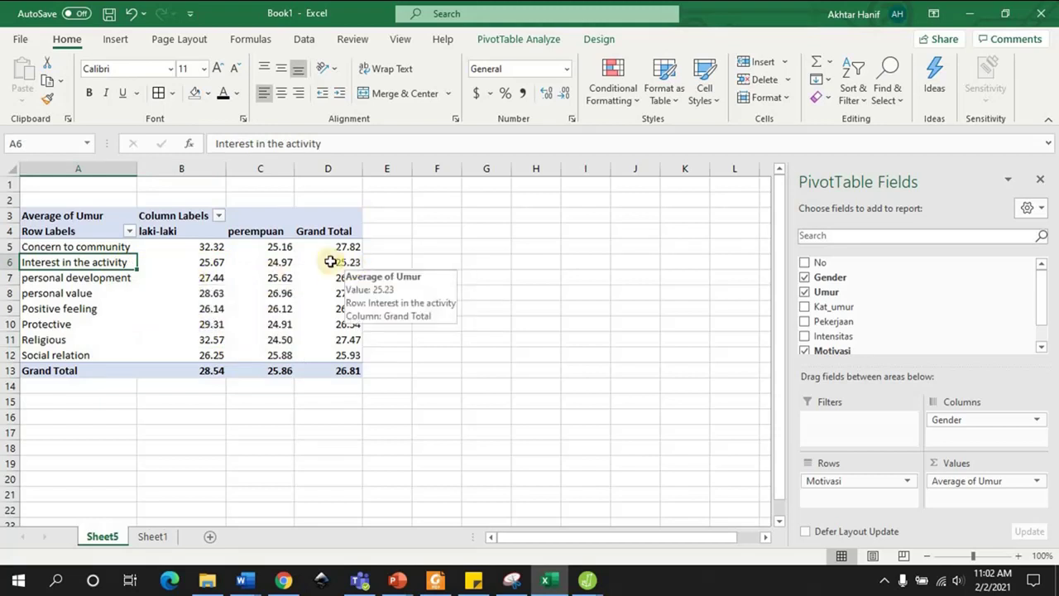
left_click(279, 263)
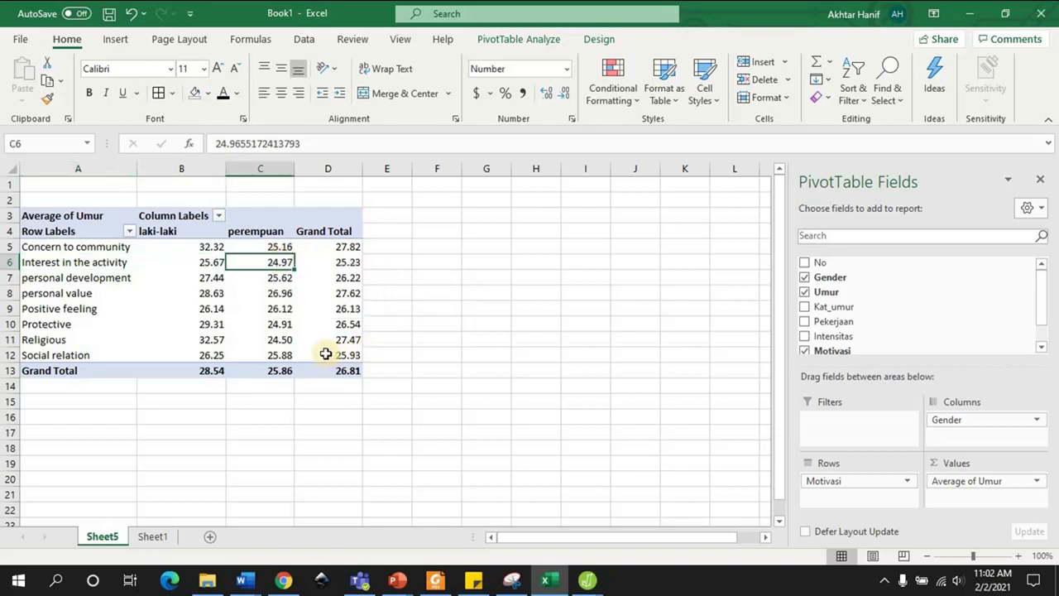
mouse_move(325, 350)
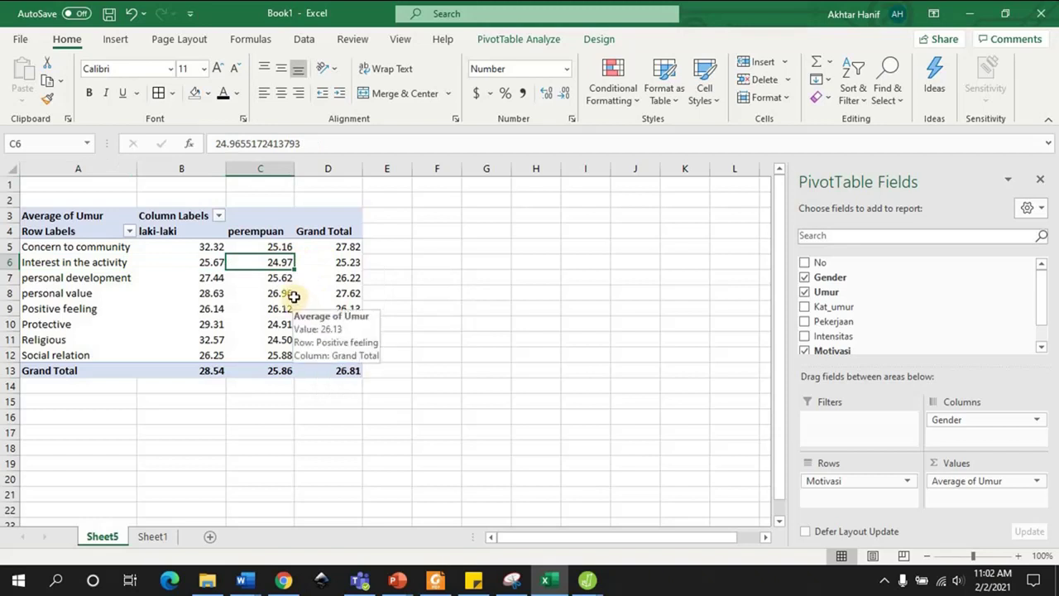
mouse_move(290, 295)
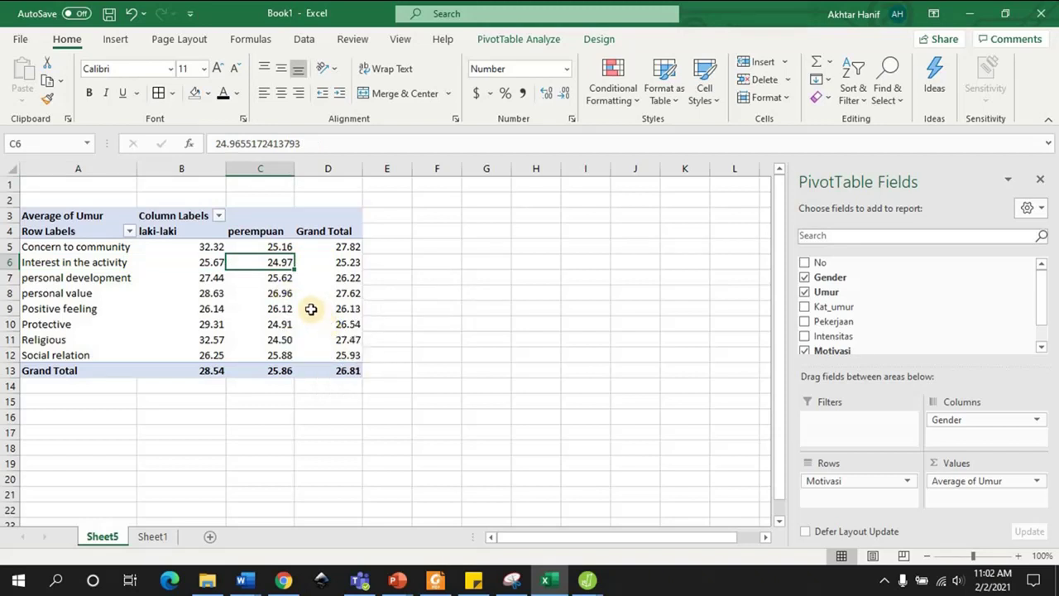
left_click(285, 294)
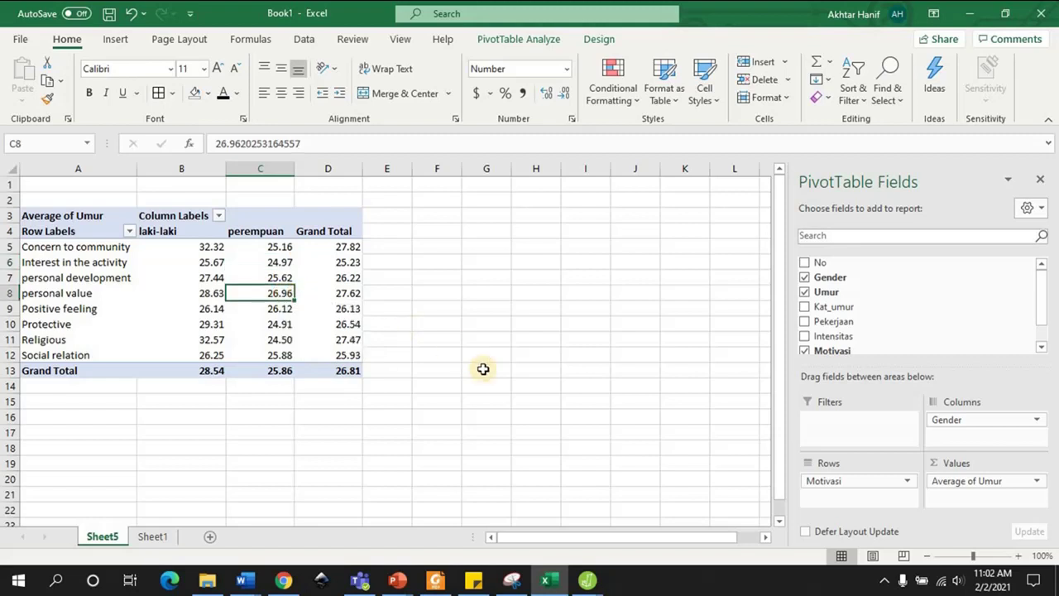
key("Up")
key("Up")
key("Down")
key("Down")
key("Down")
key("Down")
key("Down")
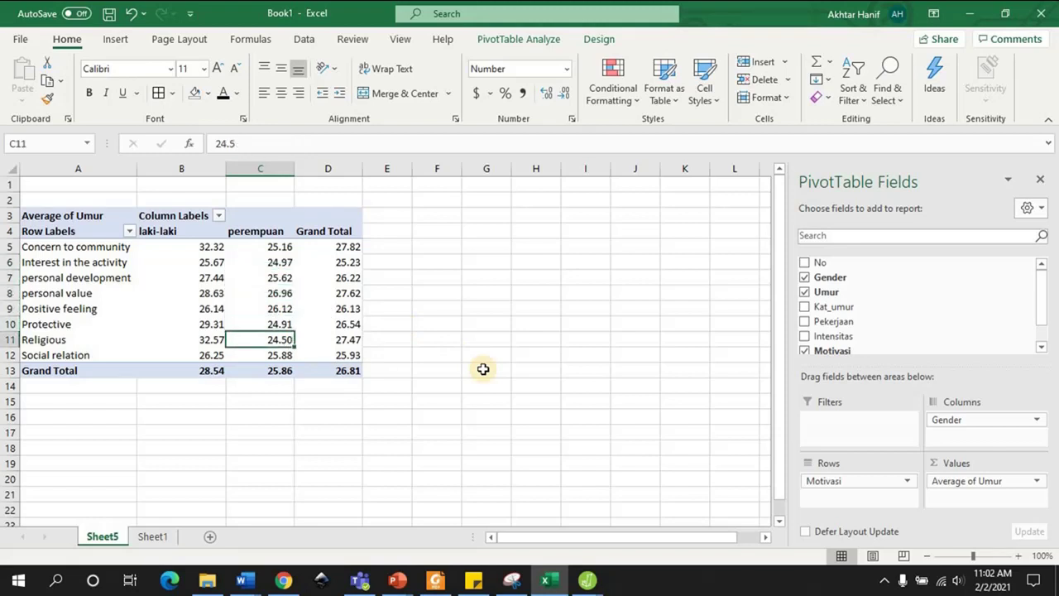
key("Up")
key("Up")
key("Up")
key("Up")
key("Up")
key("Down")
key("Down")
key("Down")
key("Down")
key("Down")
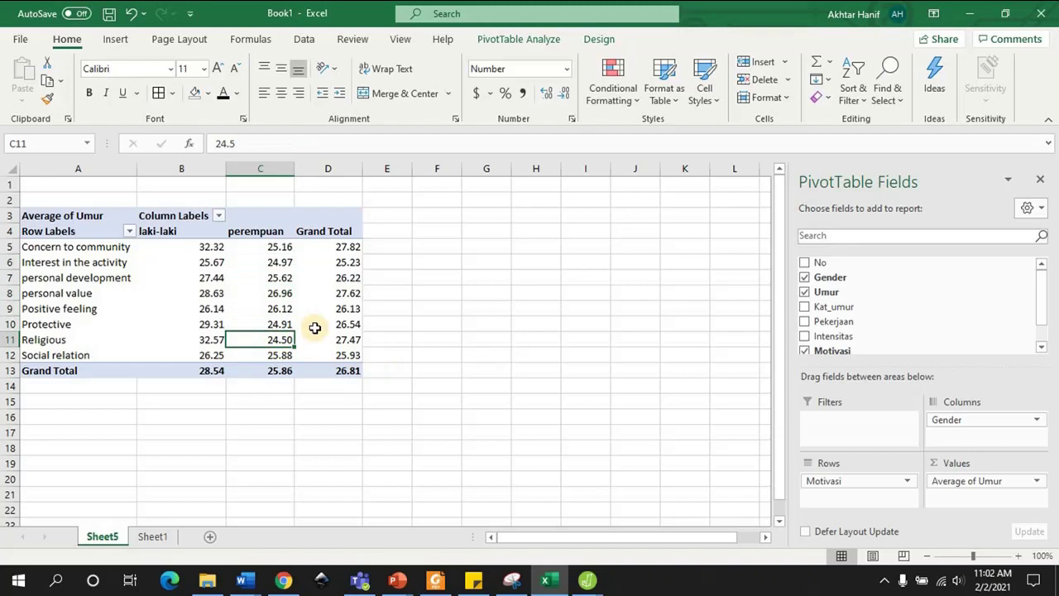
left_click(403, 325)
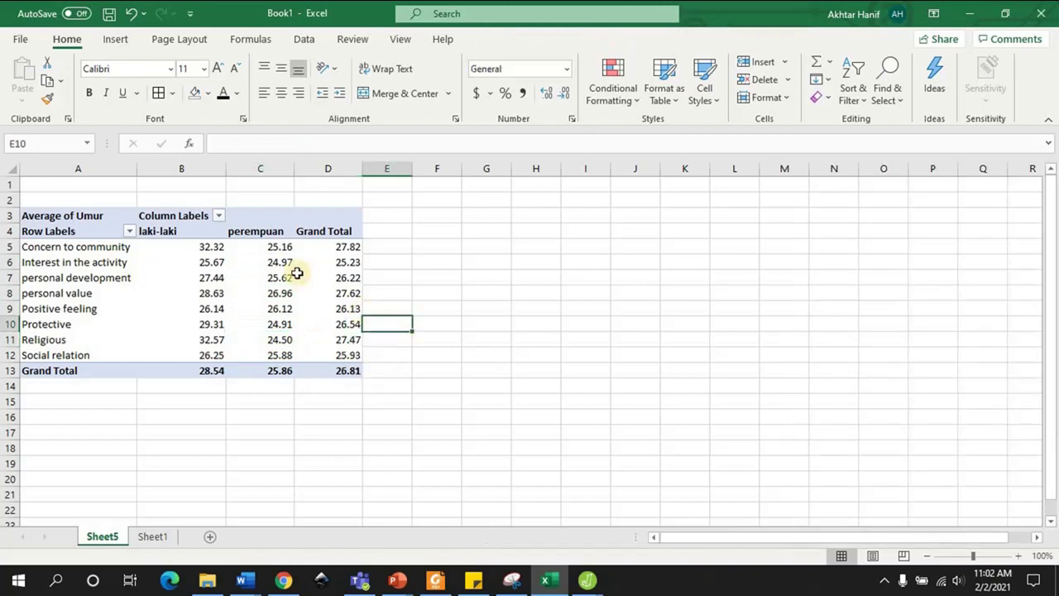
left_click(297, 273)
left_click(169, 257)
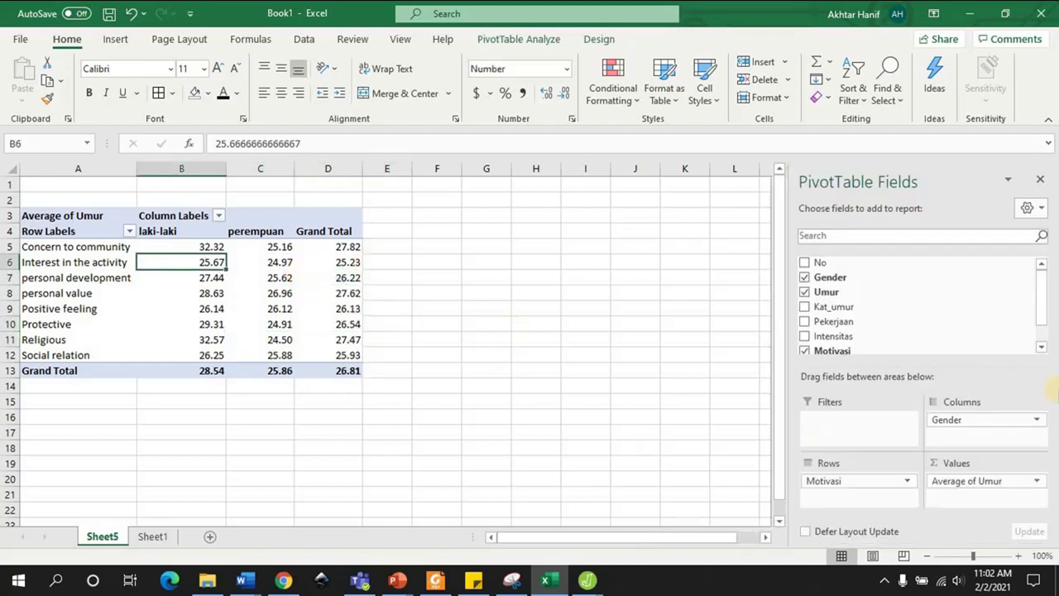
Add Kat_umur to the Columns area beneath Gender
left_click_drag(1044, 290, 1045, 300)
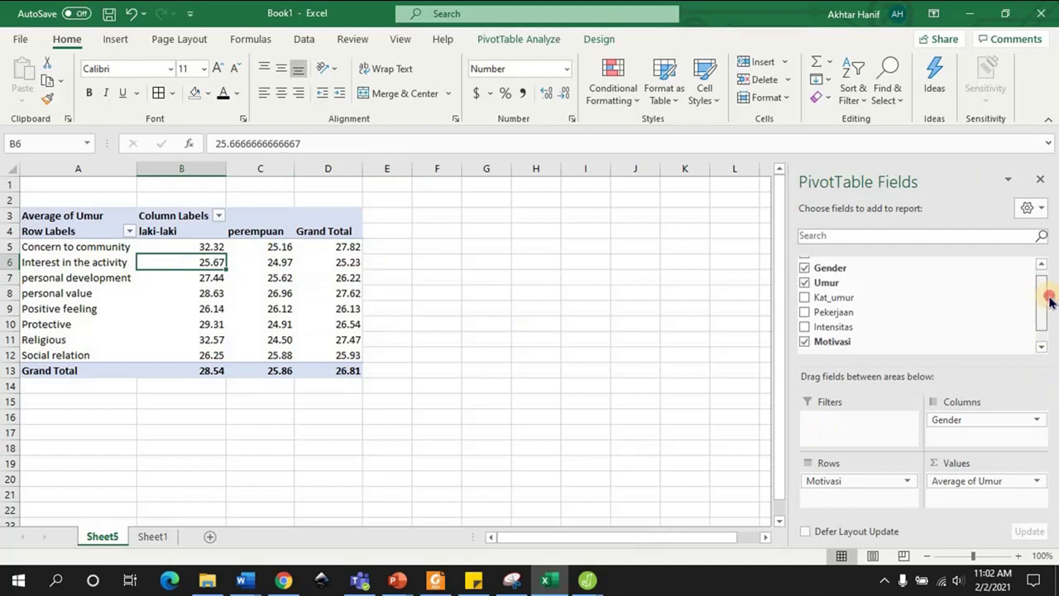
left_click_drag(861, 297, 946, 323)
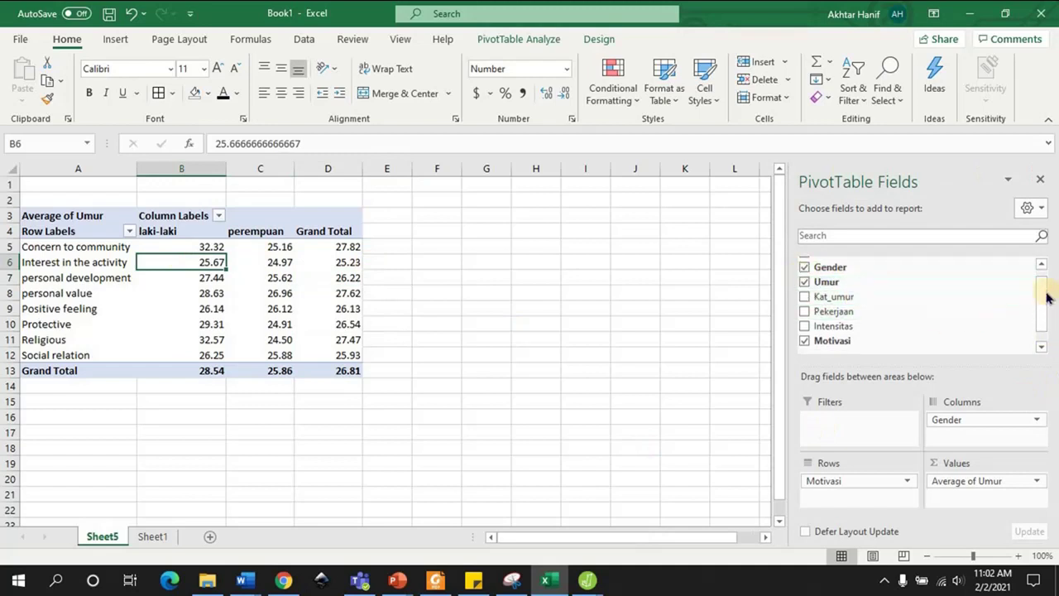
mouse_move(1041, 298)
left_mouse_down()
mouse_move(1041, 283)
mouse_move(1041, 308)
left_mouse_up()
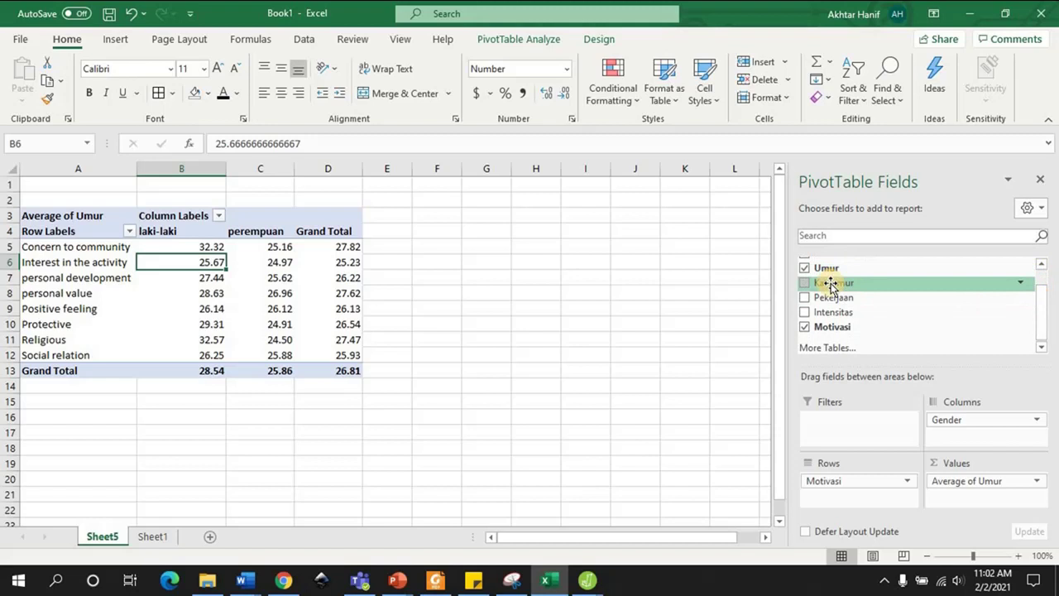
left_click_drag(830, 283, 966, 428)
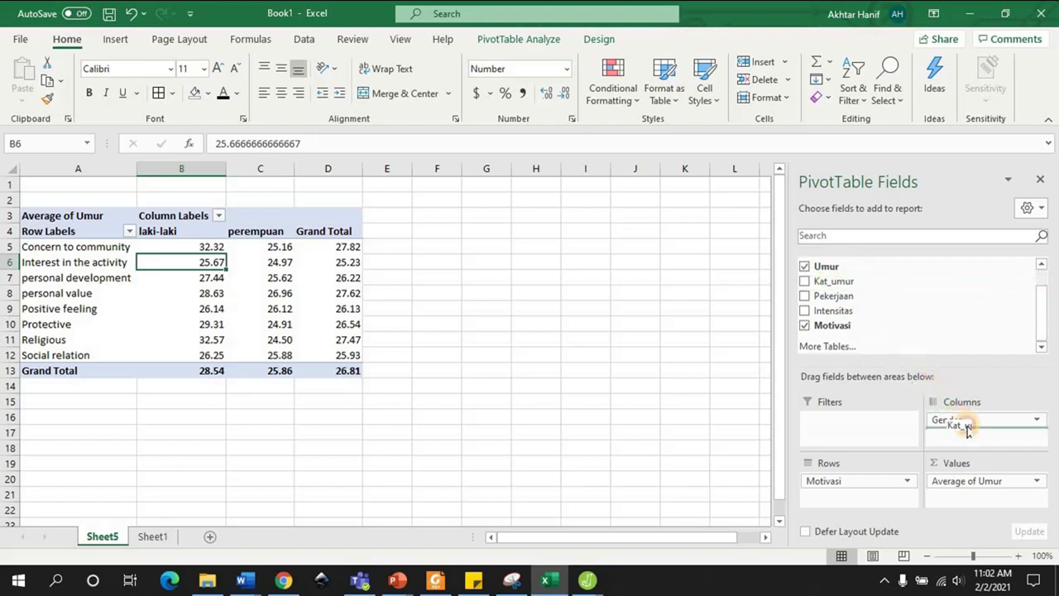
left_click_drag(968, 427, 967, 427)
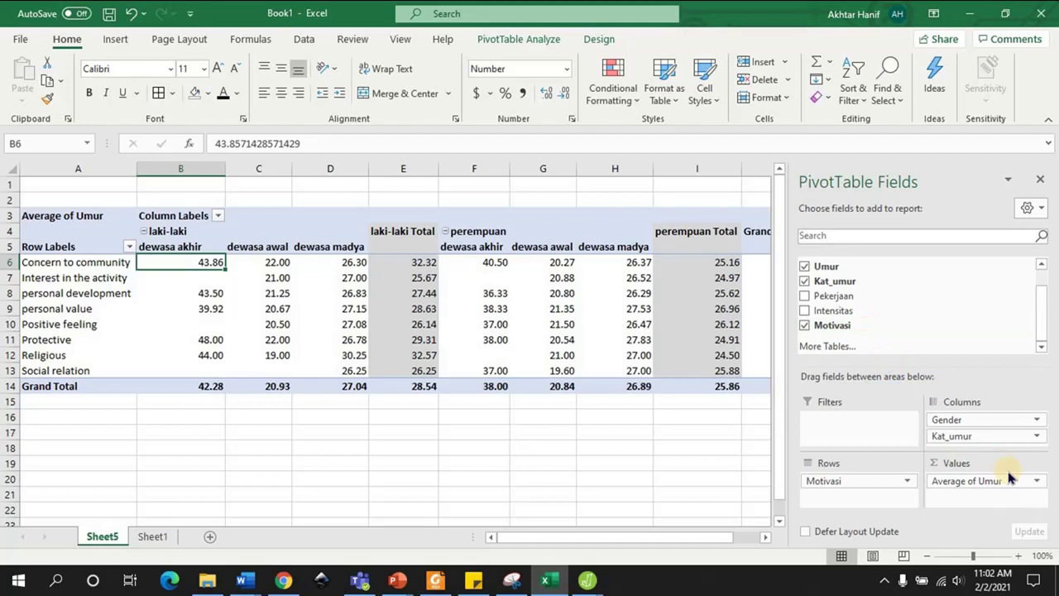
Swap Average of Umur out of Values for Motivasi, giving Count of Motivasi
left_click_drag(1005, 488, 962, 317)
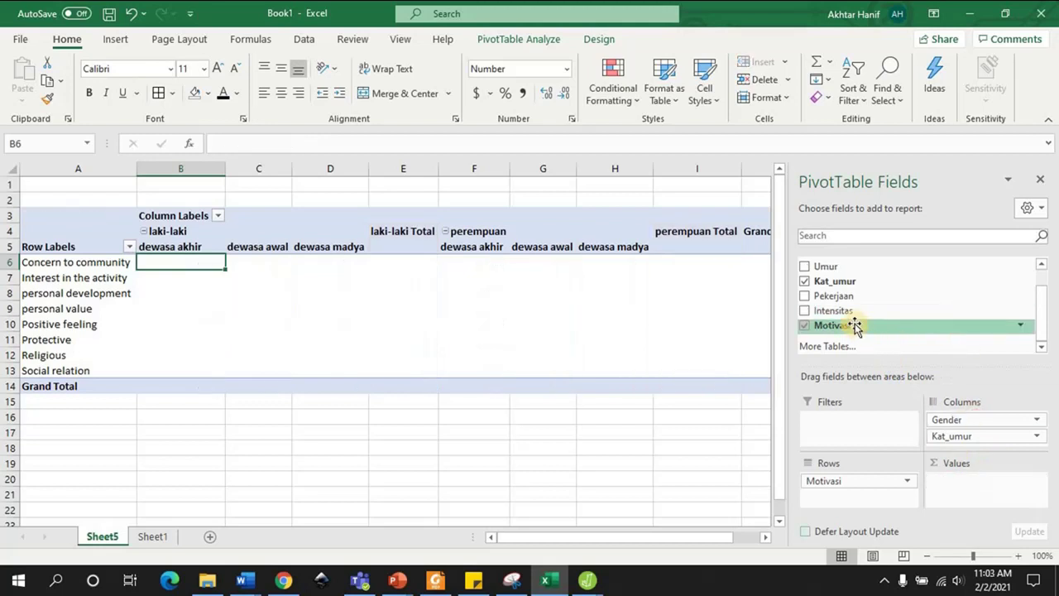
left_click_drag(868, 329, 1011, 487)
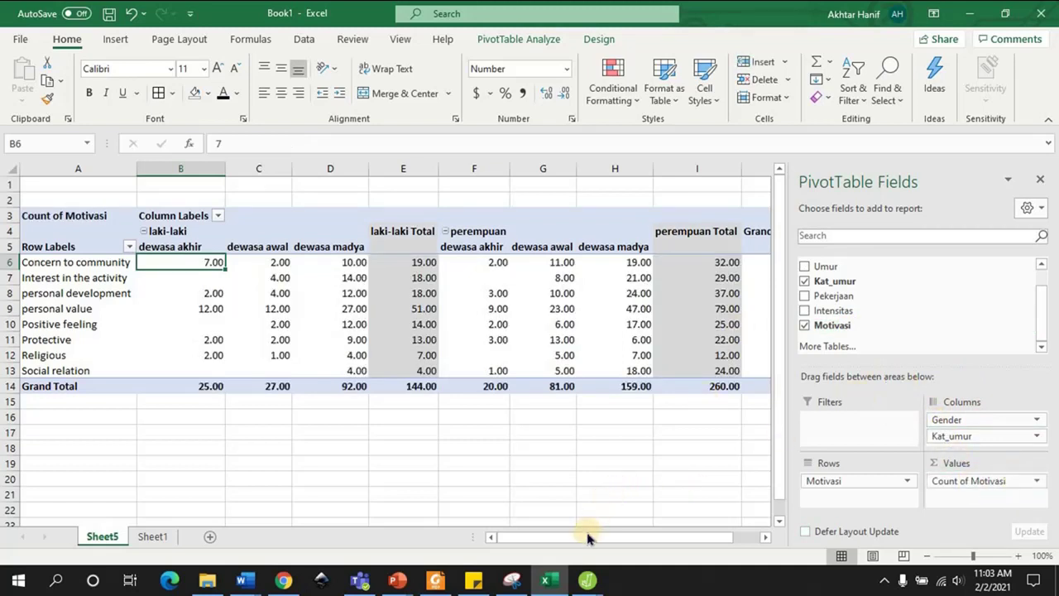
left_click_drag(584, 536, 619, 537)
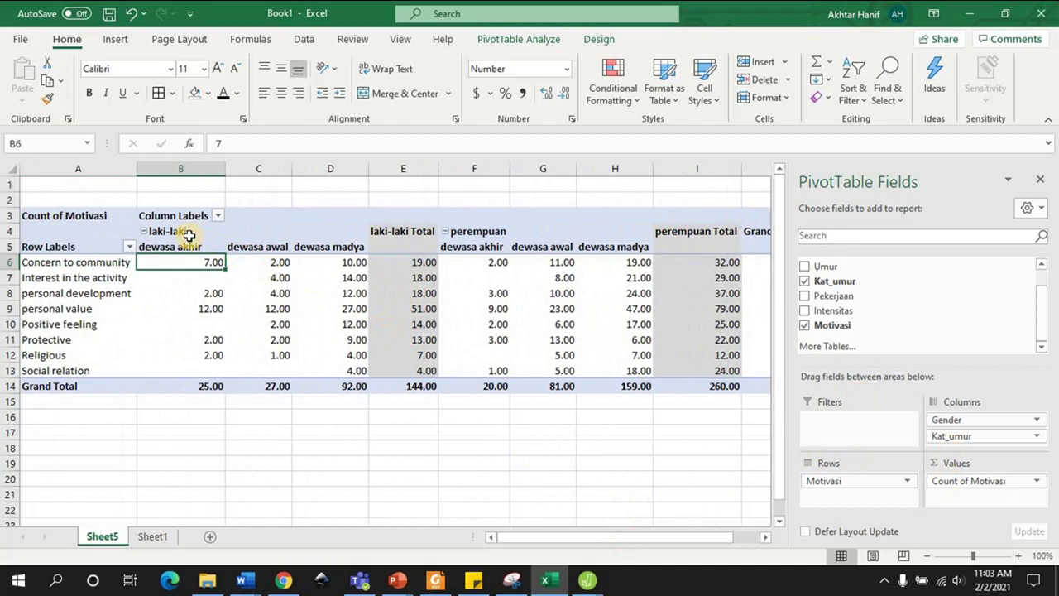
left_click(189, 236)
left_click(203, 260)
left_click(197, 246)
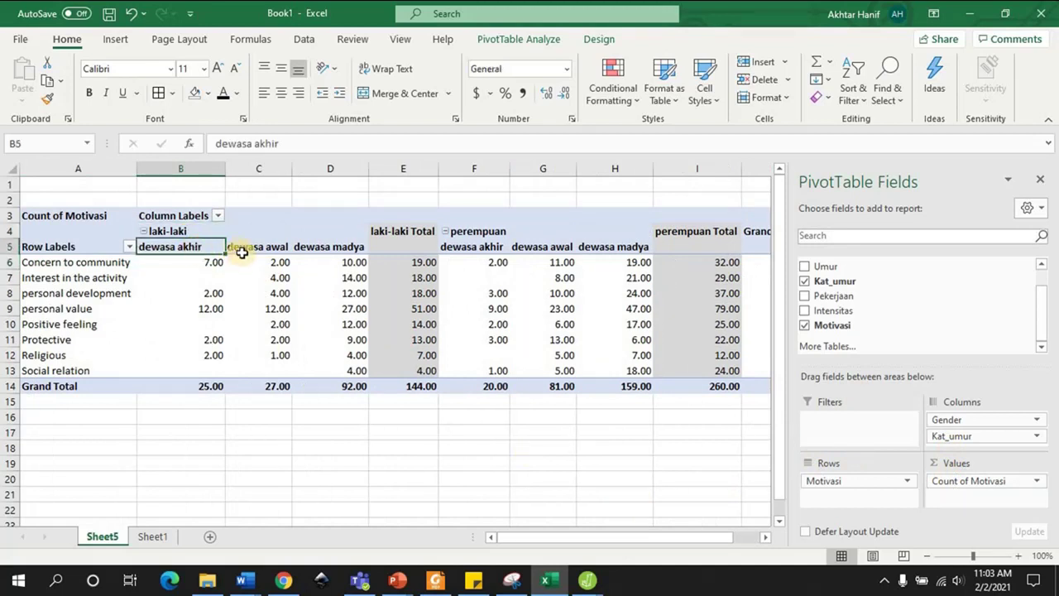
left_click(189, 261)
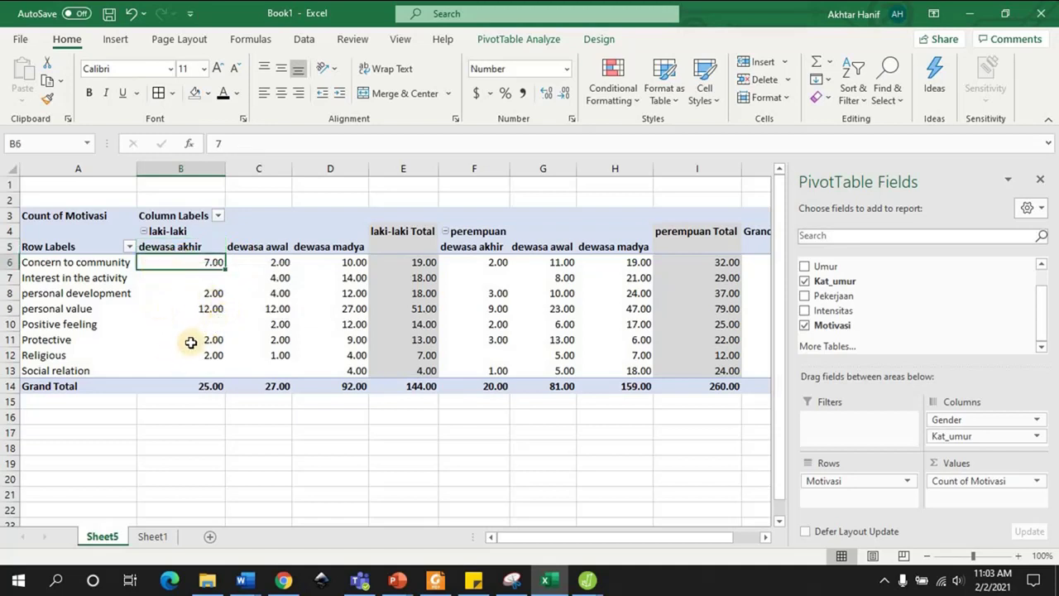
left_click(201, 368)
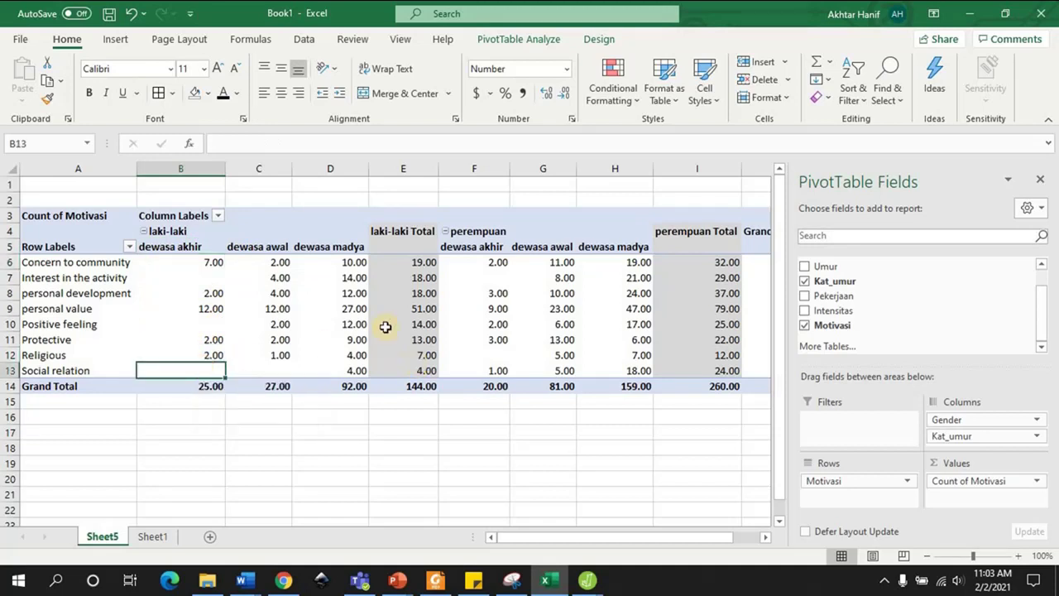
left_click(338, 294)
key("Right")
key("Right")
key("Right")
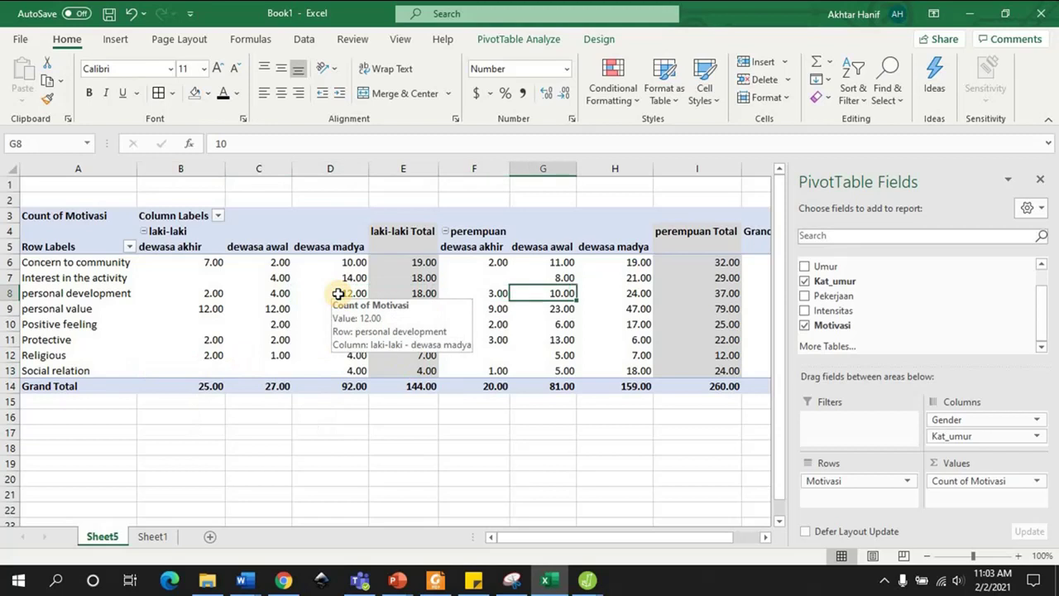
key("Right")
key("Right")
key("Right")
key("Left")
key("Left")
key("Left")
key("Left")
key("Left")
key("Left")
key("Up")
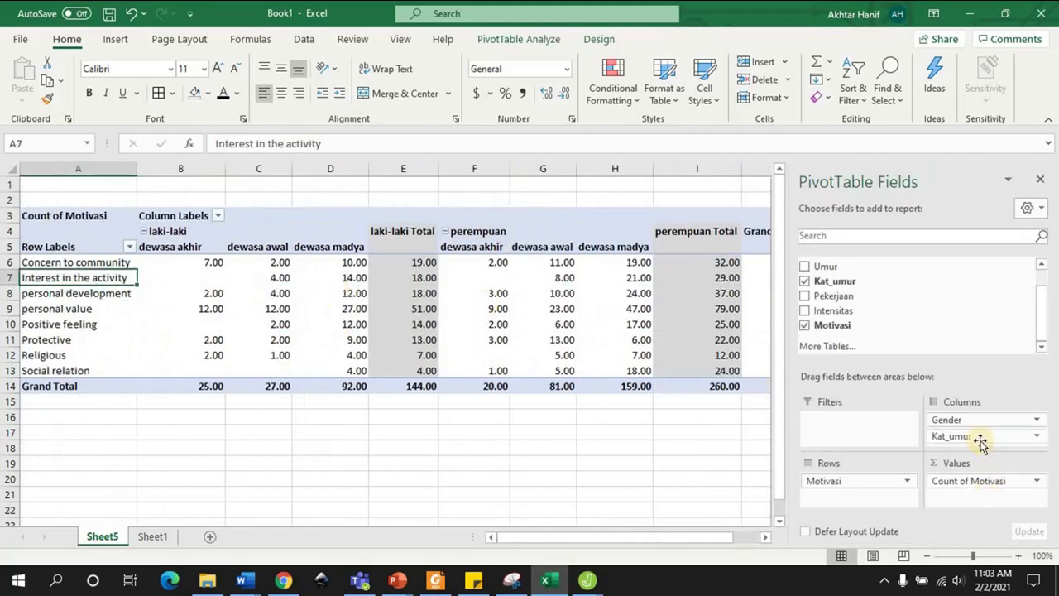
left_click_drag(964, 437, 950, 314)
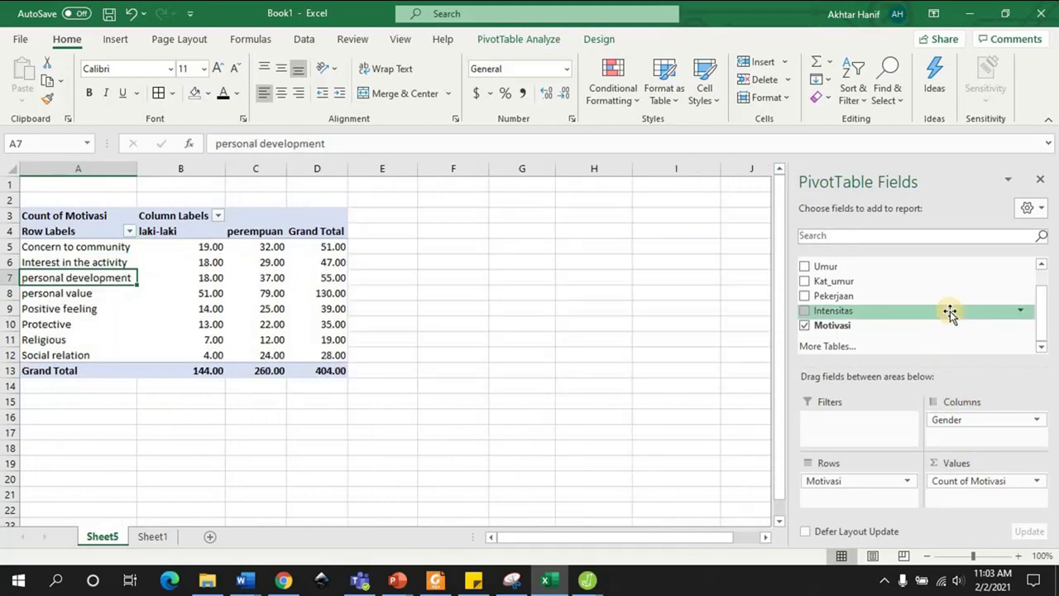
Replace Gender with Kat_umur in the PivotTable columns, giving dewasa akhir 45, dewasa awal 108, dewasa madya 251
left_click(209, 247)
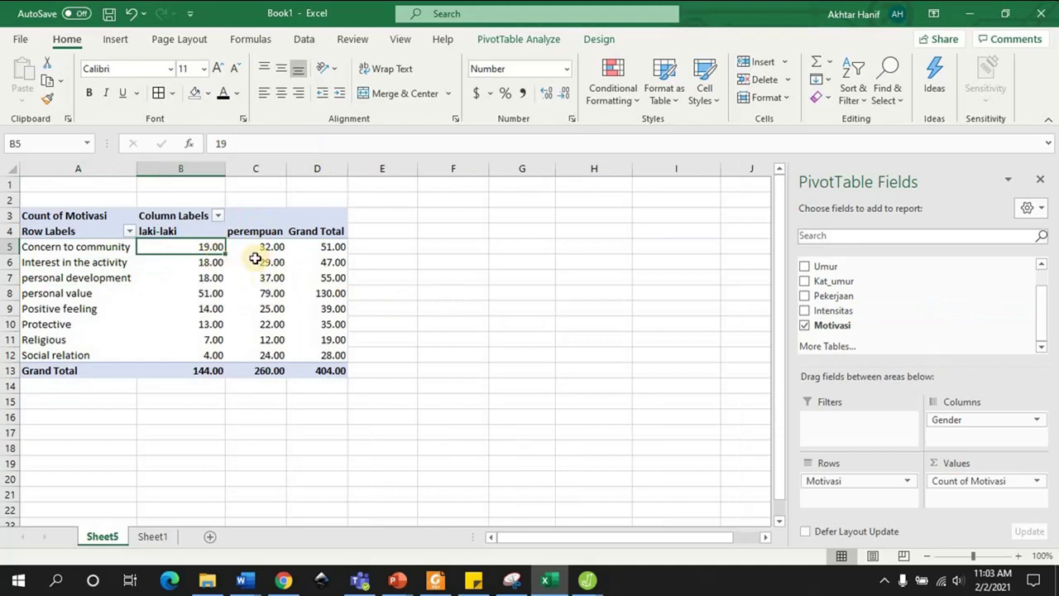
left_click(256, 260)
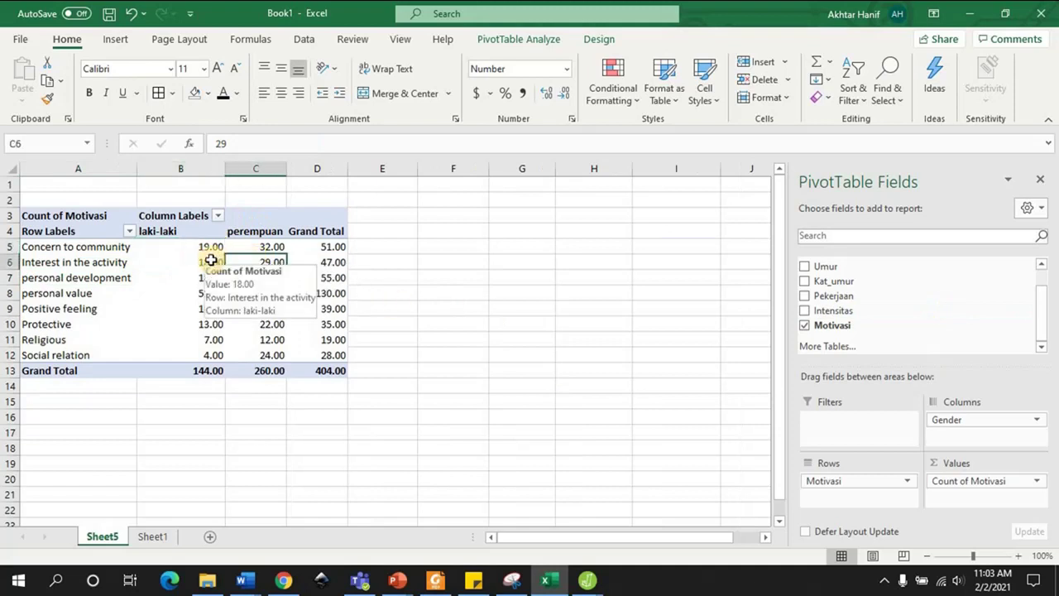
left_click_drag(944, 419, 930, 305)
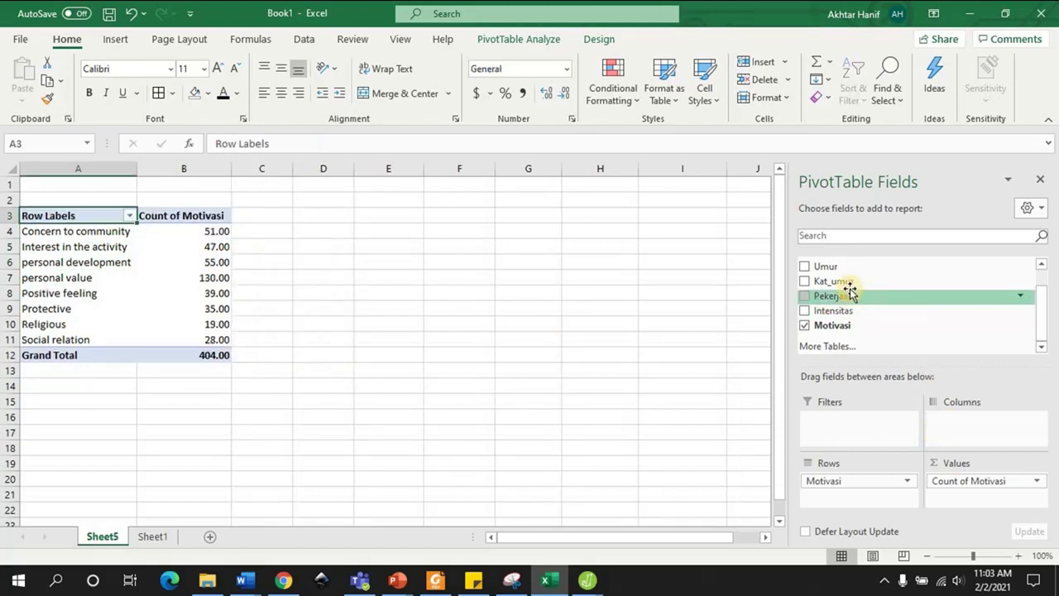
left_click_drag(850, 283, 965, 423)
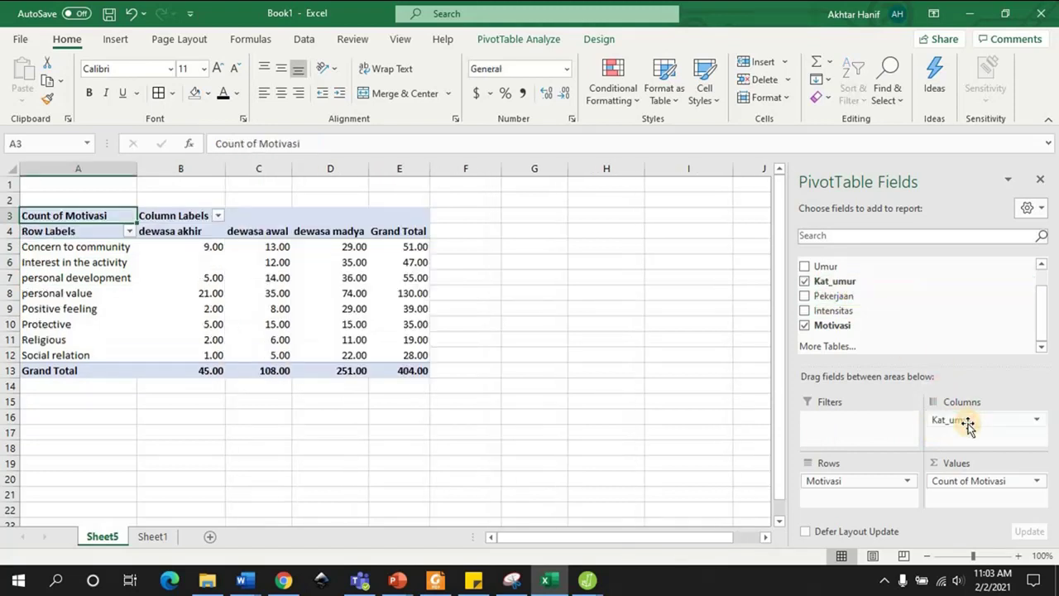
left_click(1011, 482)
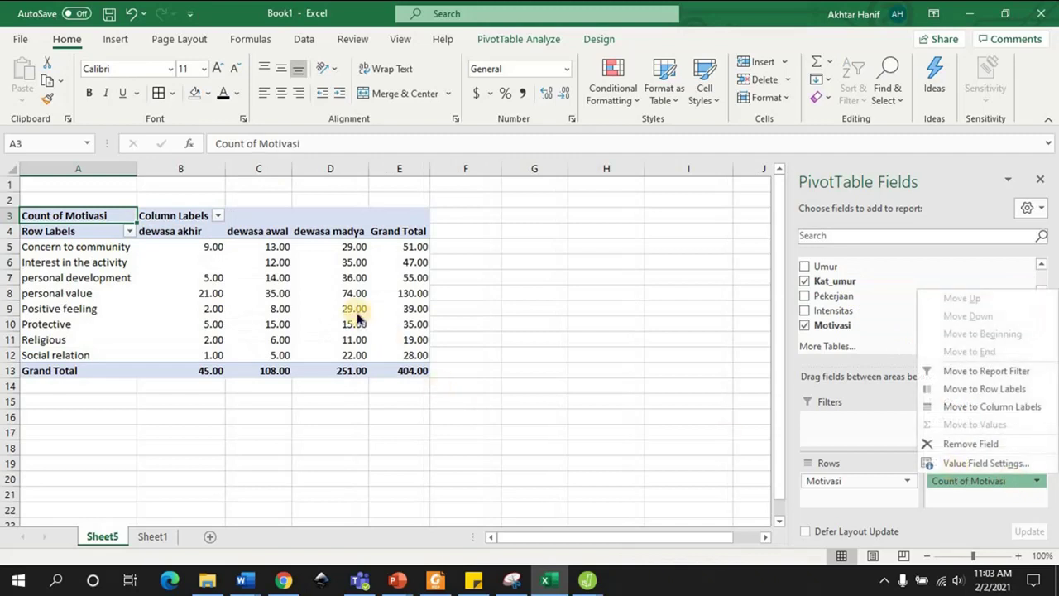
Set Count of Motivasi to show values as % of Column Total
left_click(989, 484)
left_click(990, 483)
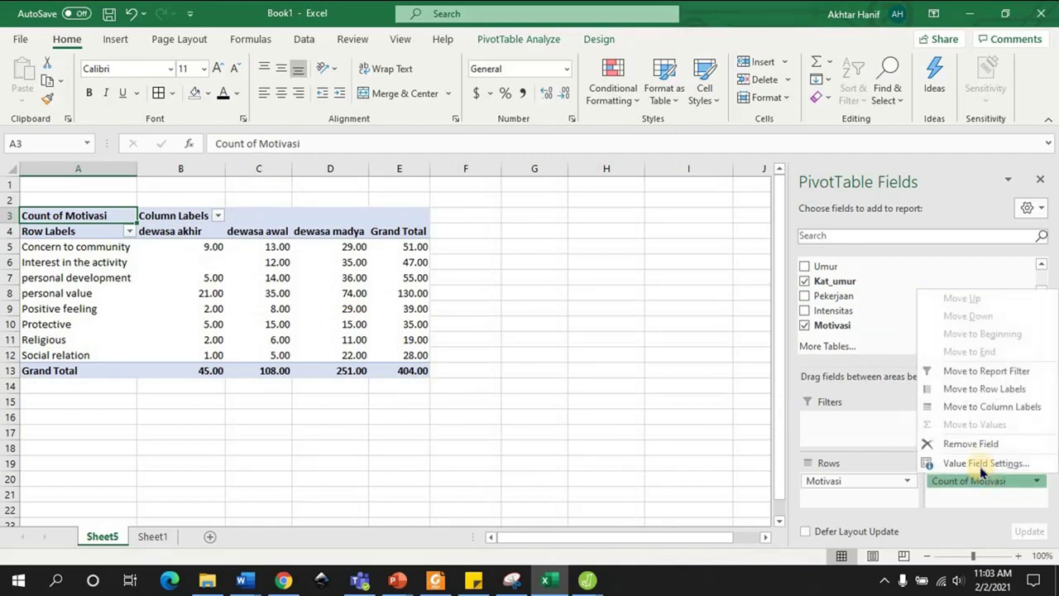
left_click(981, 464)
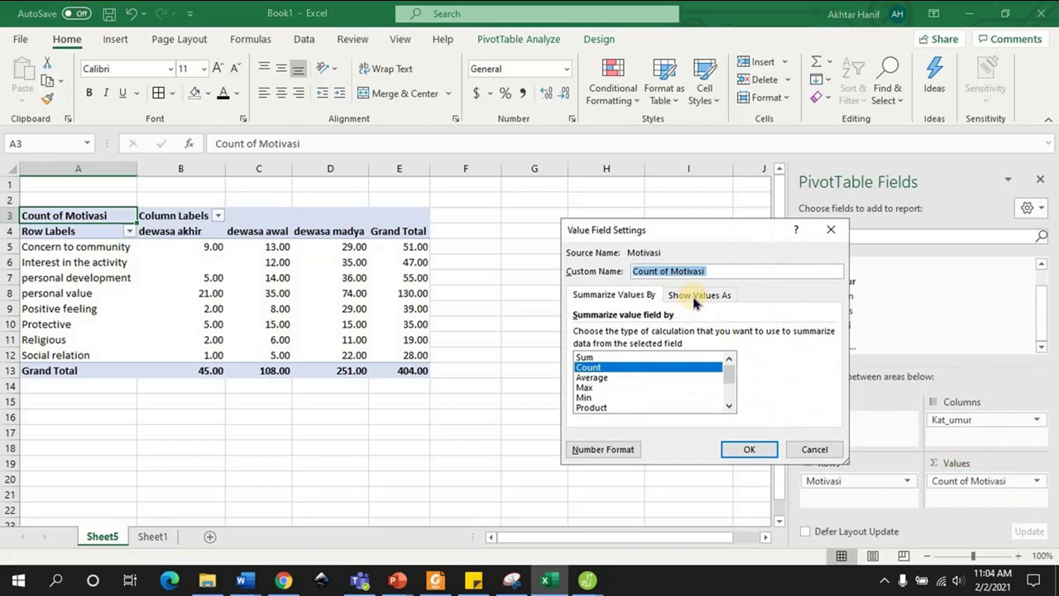
left_click(695, 298)
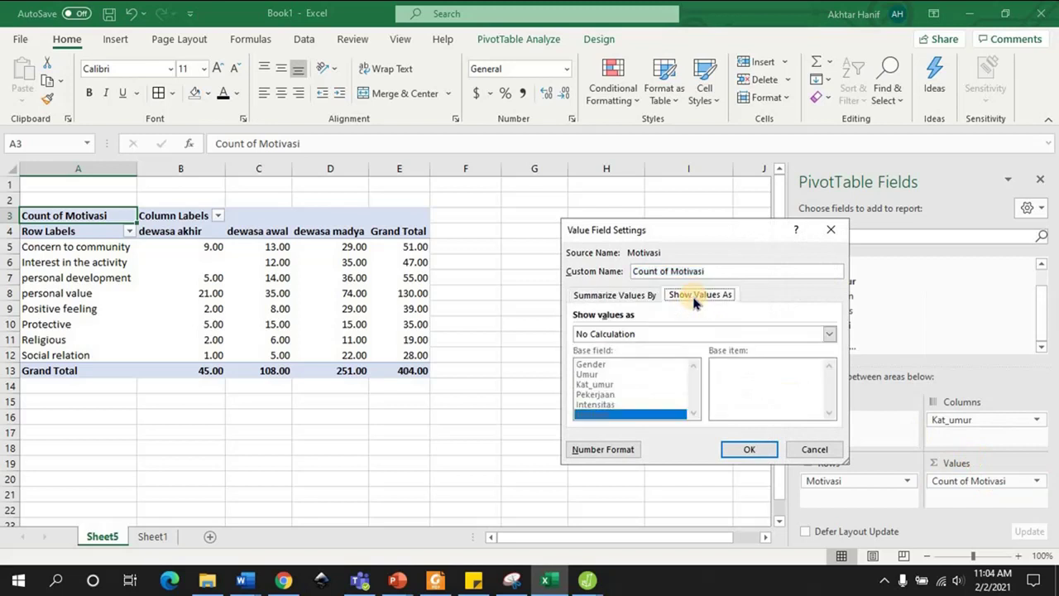
left_click(642, 335)
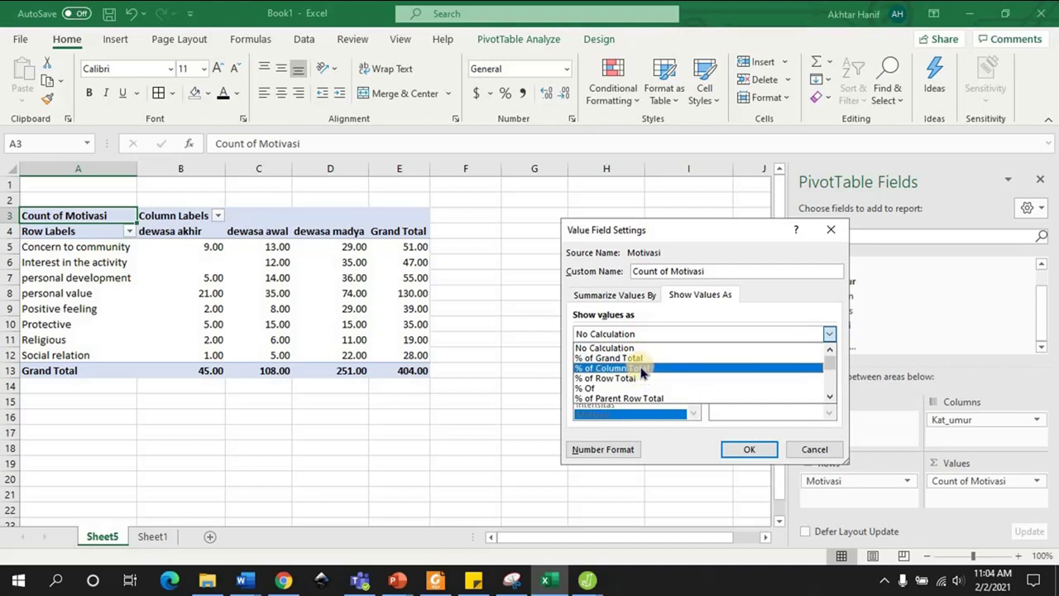
left_click(642, 369)
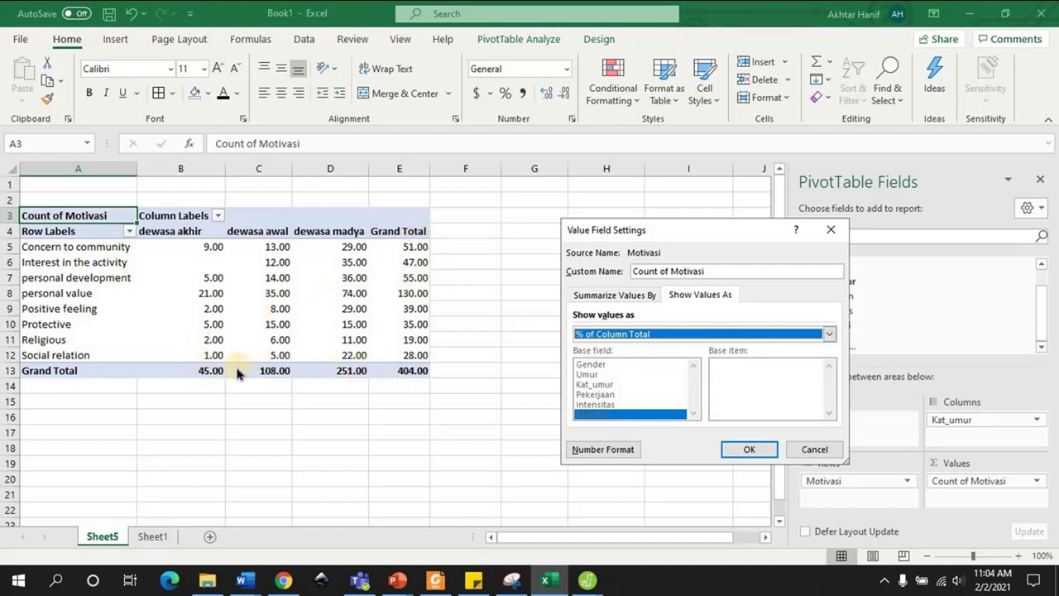
left_click(750, 448)
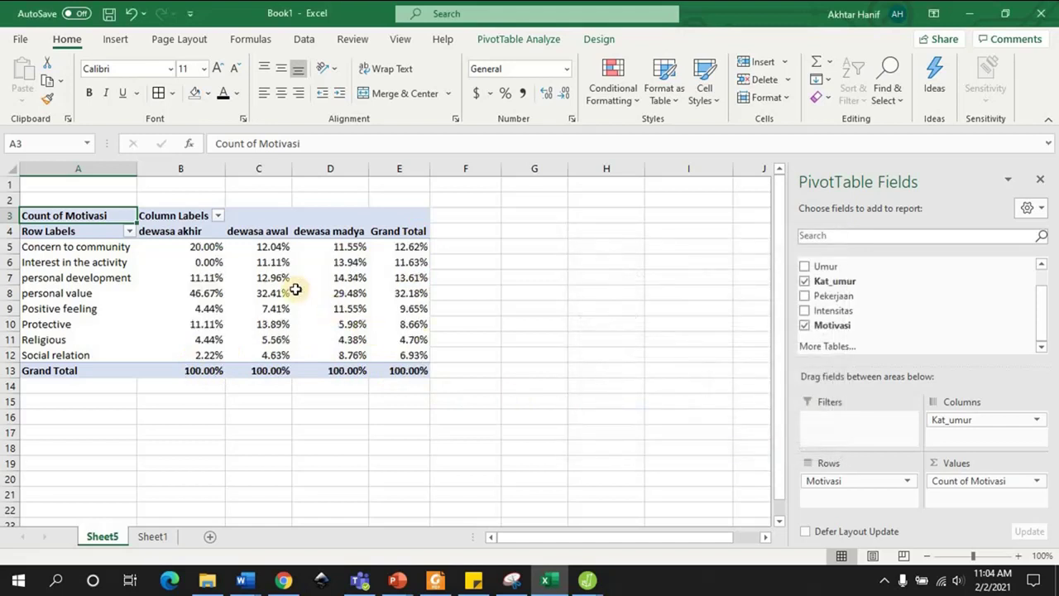
Review the column percentages, e.g. personal value 46.67% of dewasa akhir, and reopen Value Field Settings
mouse_move(207, 255)
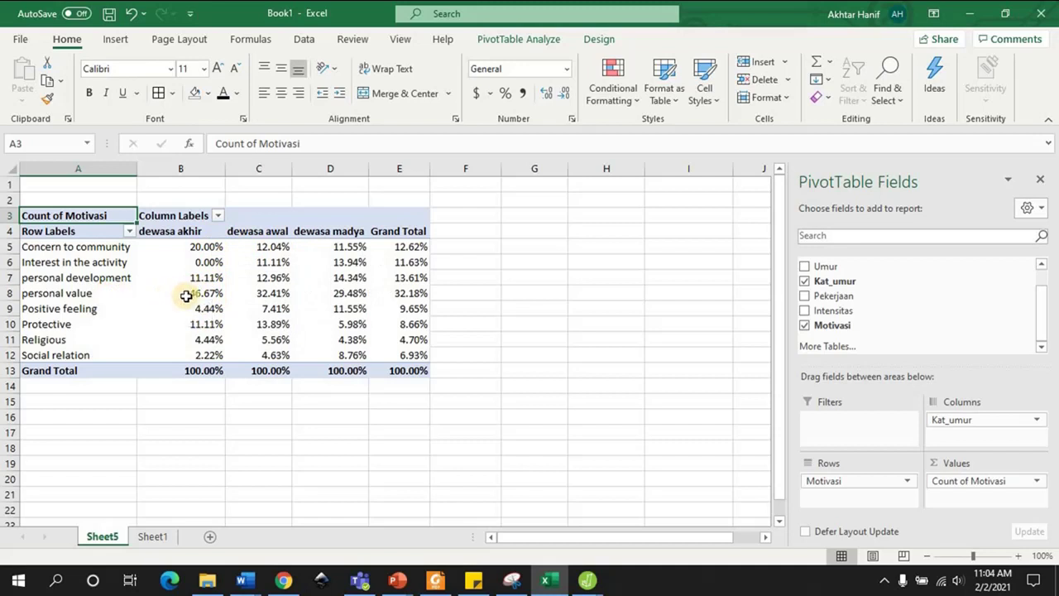
mouse_move(200, 297)
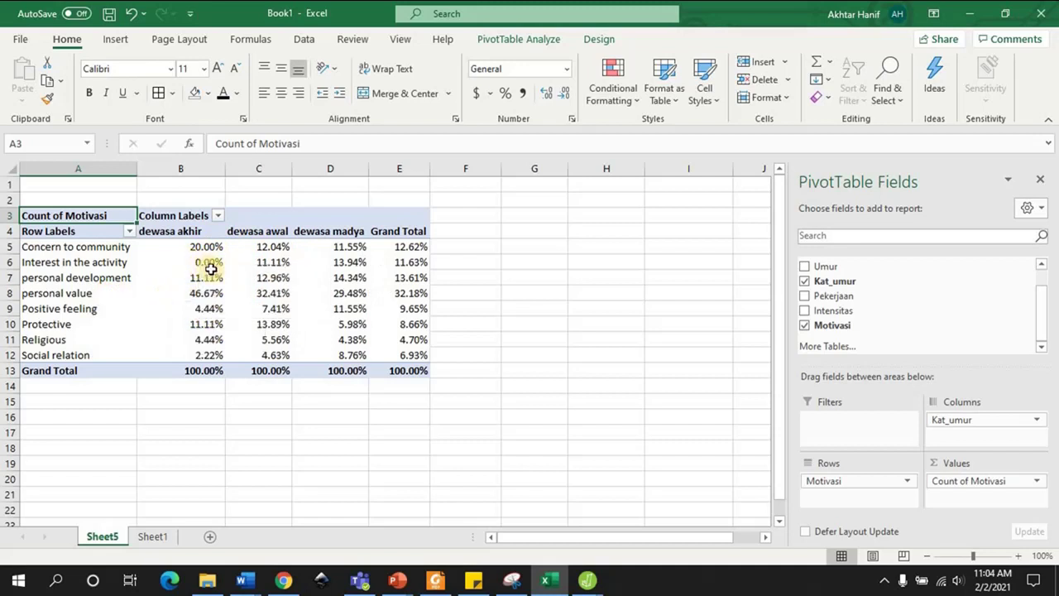
mouse_move(351, 348)
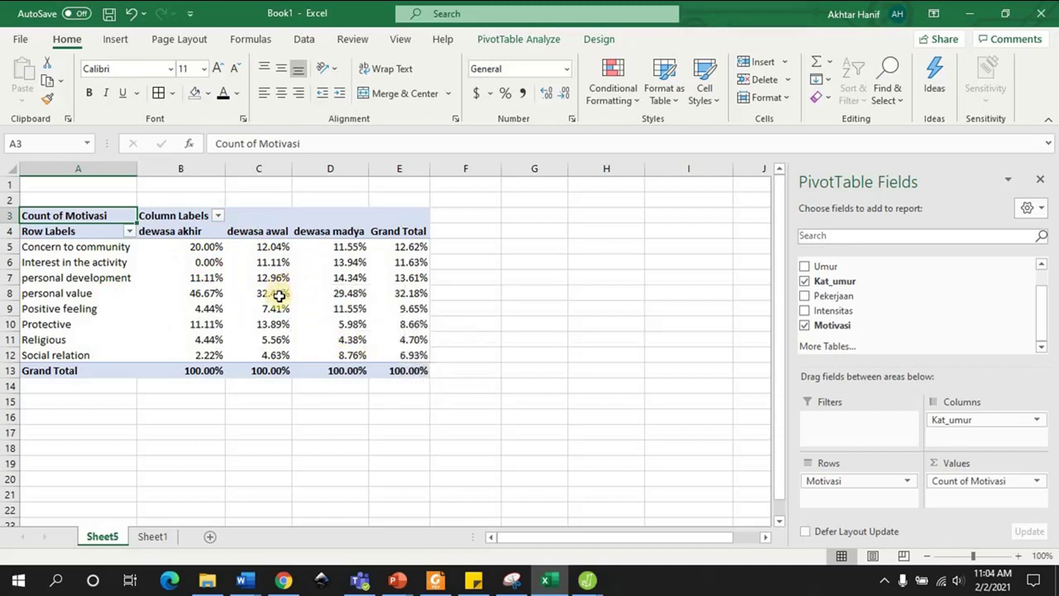
mouse_move(277, 291)
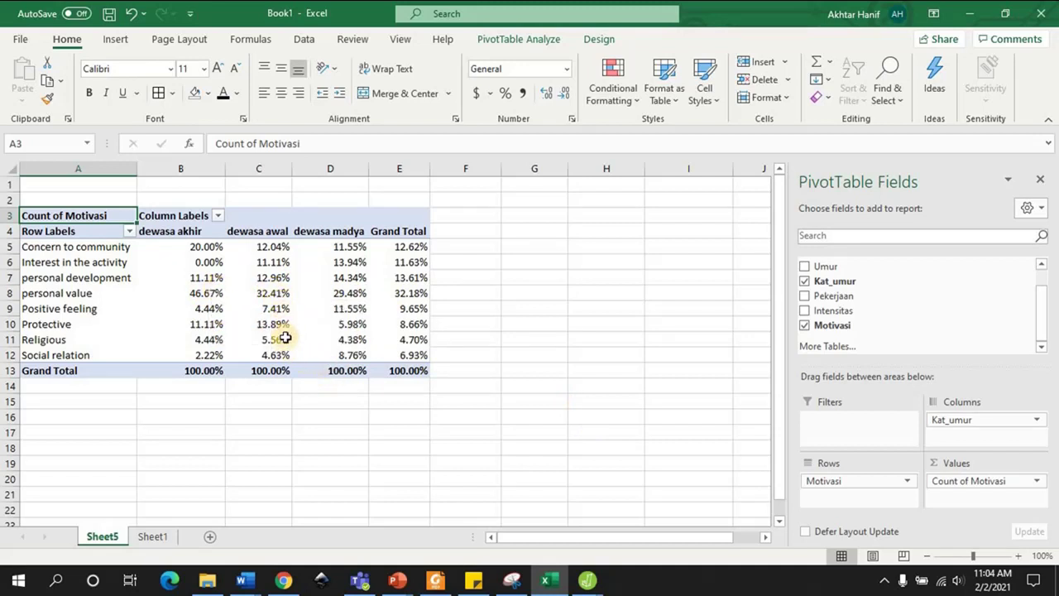
mouse_move(277, 352)
mouse_move(426, 296)
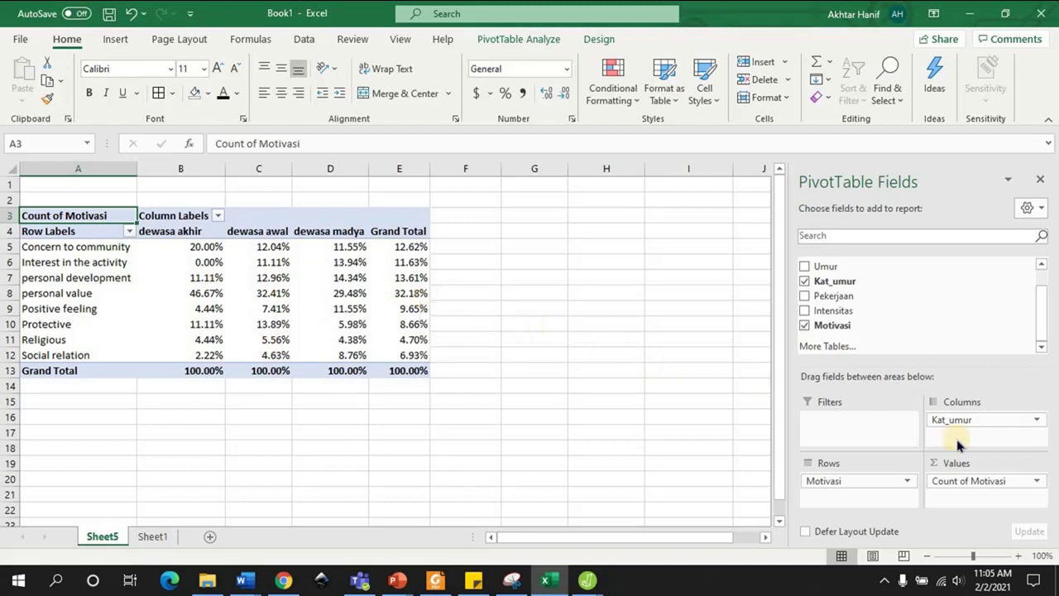
left_click(996, 487)
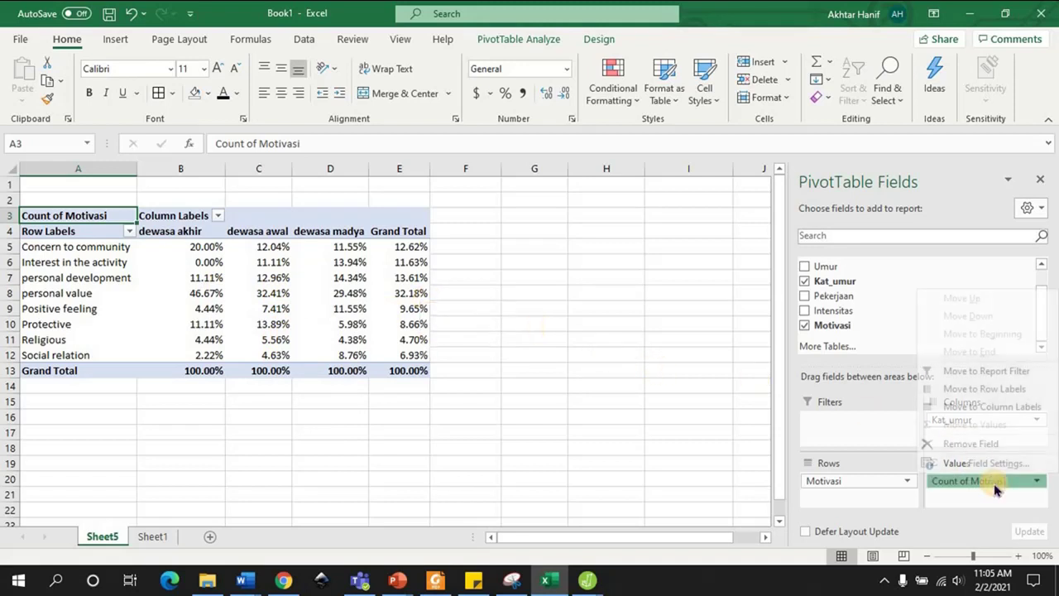
left_click(993, 461)
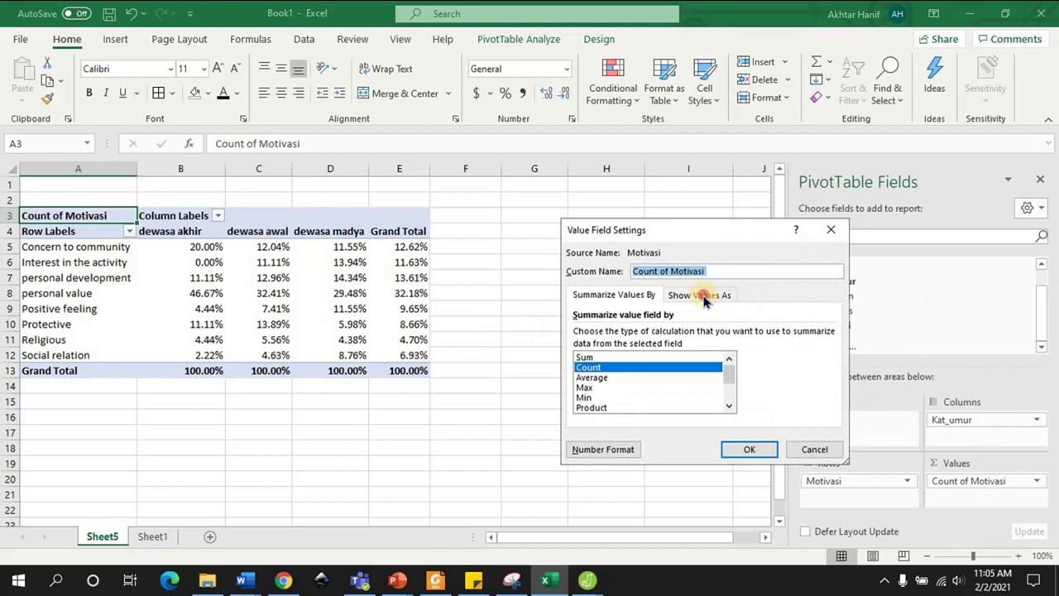
Switch Count of Motivasi to show values as % of Row Total
left_click(702, 295)
left_click(646, 335)
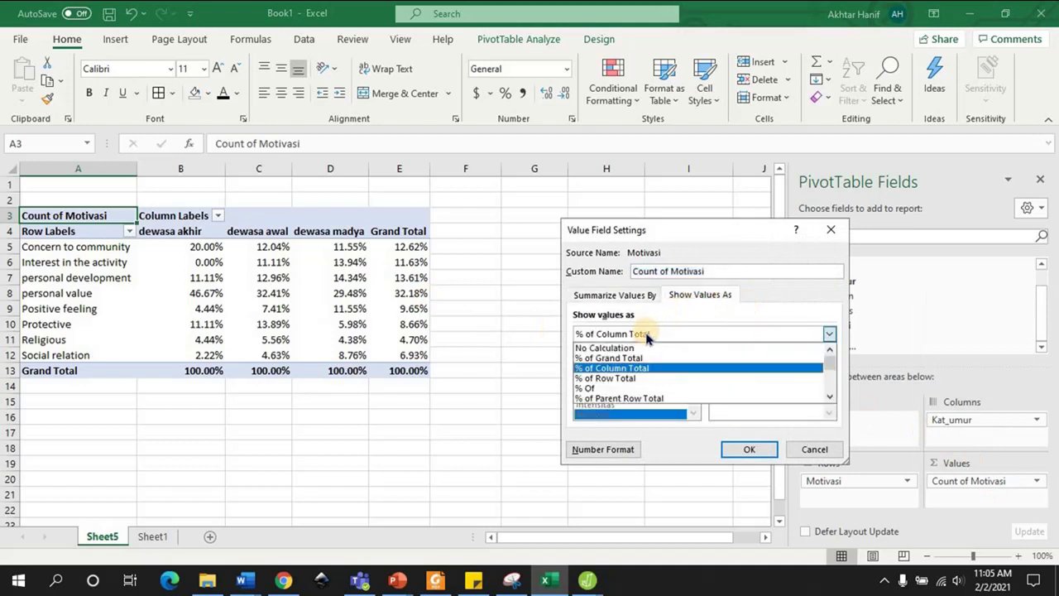
left_click(645, 379)
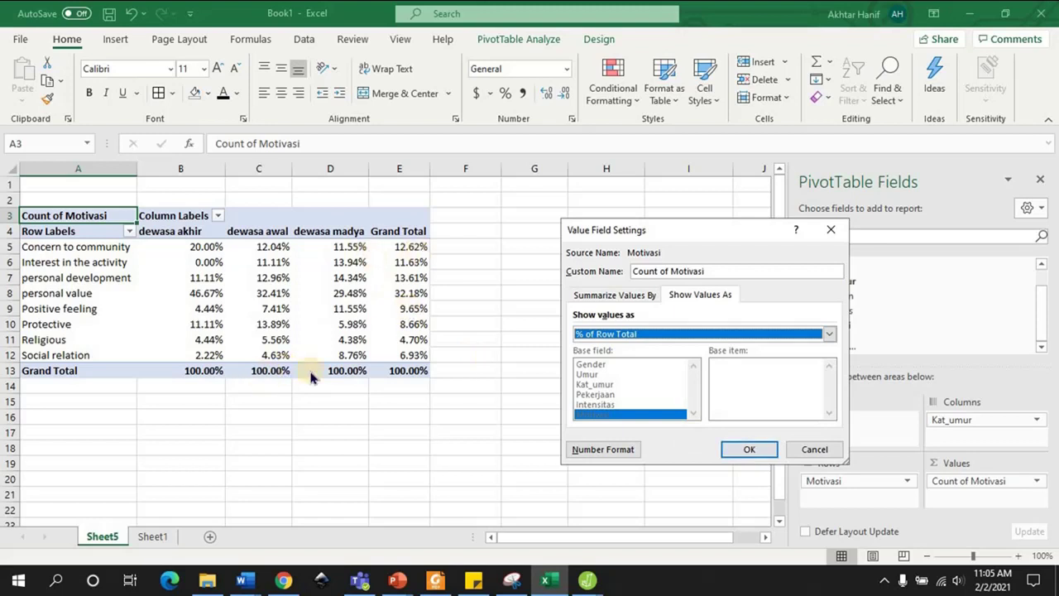
left_click(740, 448)
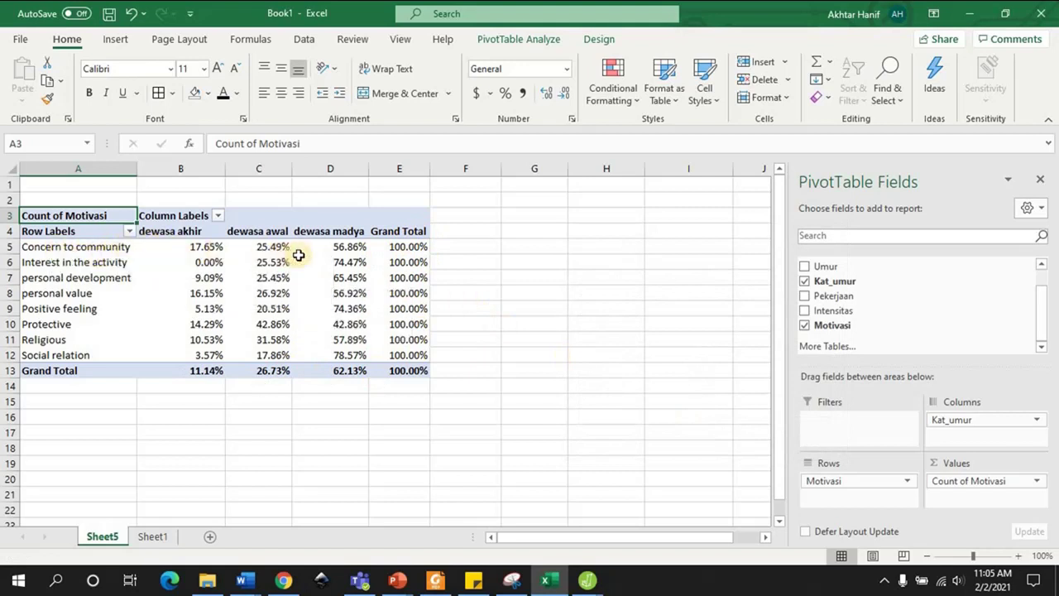
Check row percentages such as personal value 56.92% dewasa madya, then reopen Value Field Settings
mouse_move(362, 247)
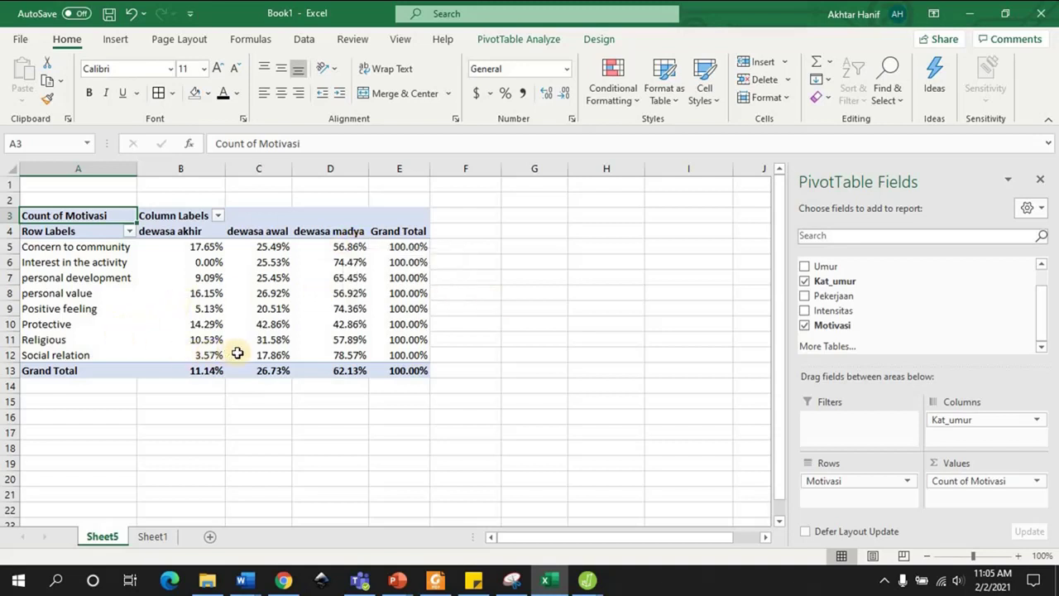
left_click(346, 340)
left_click(269, 308)
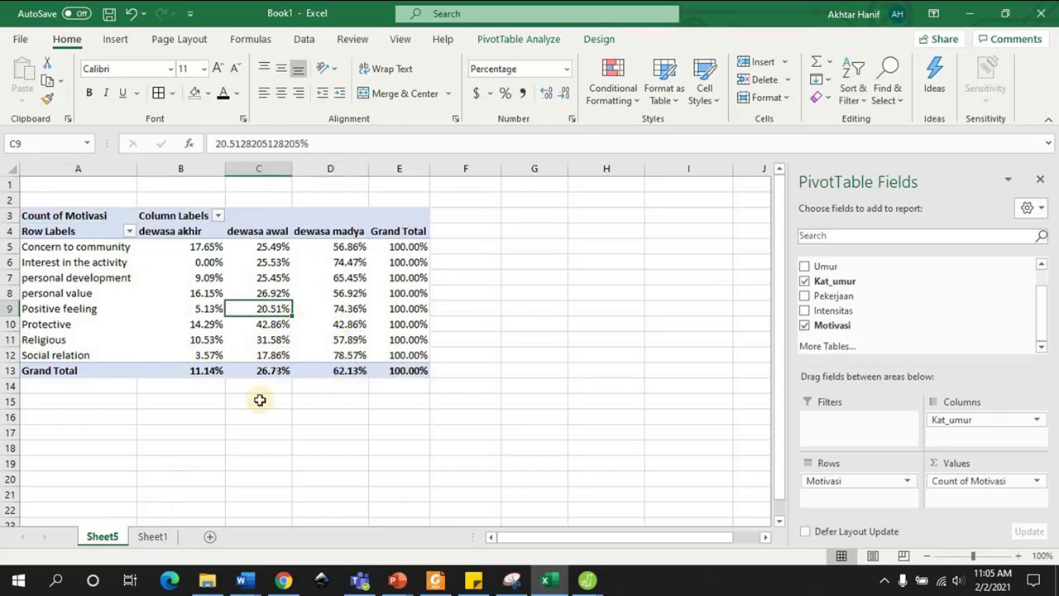
left_click(337, 338)
left_click(336, 309)
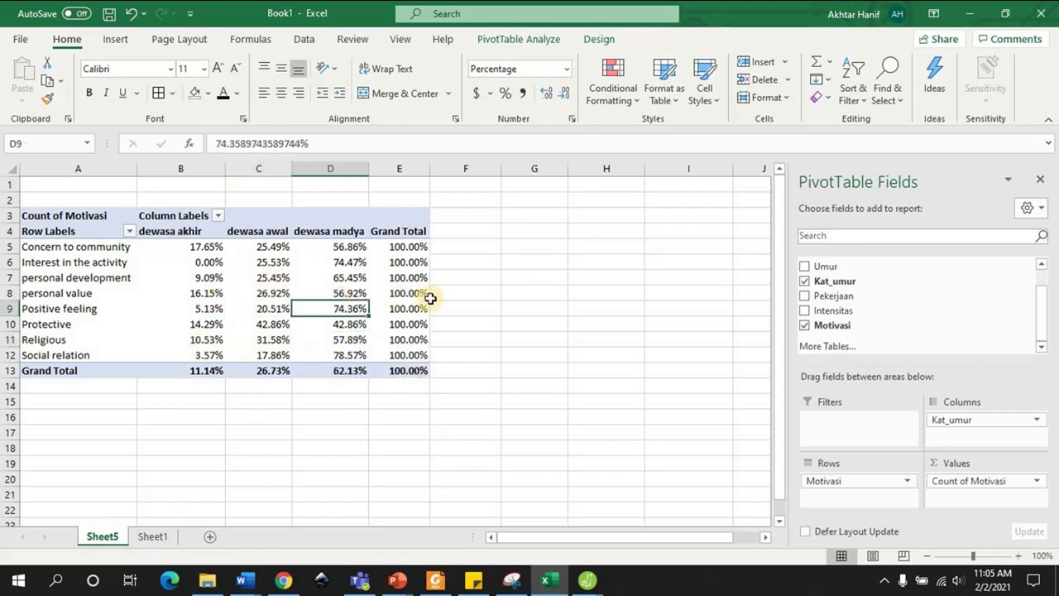
left_click(299, 277)
left_click(207, 292)
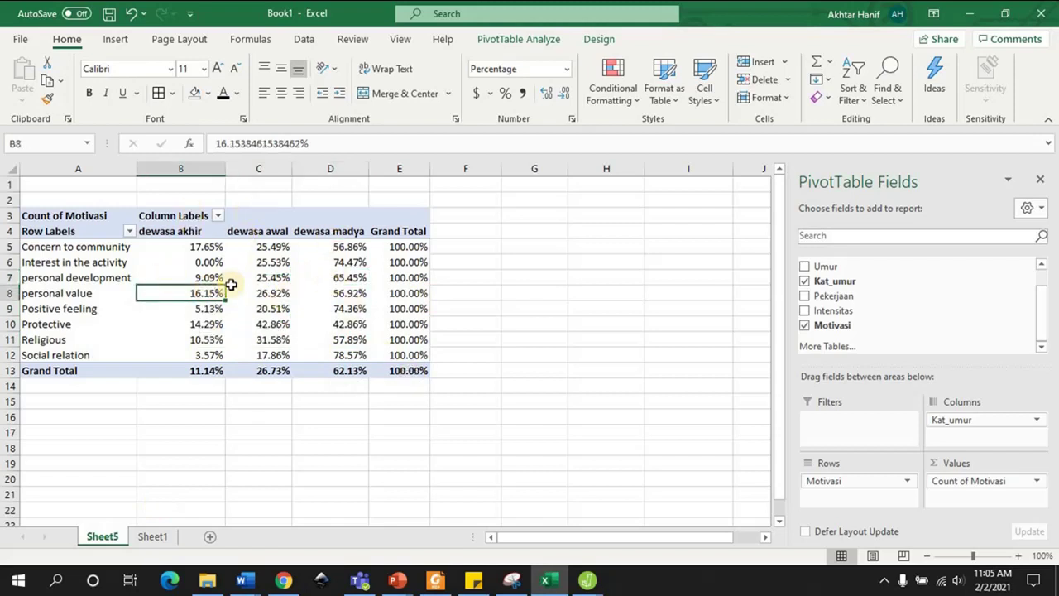
left_click(1021, 480)
left_click(979, 462)
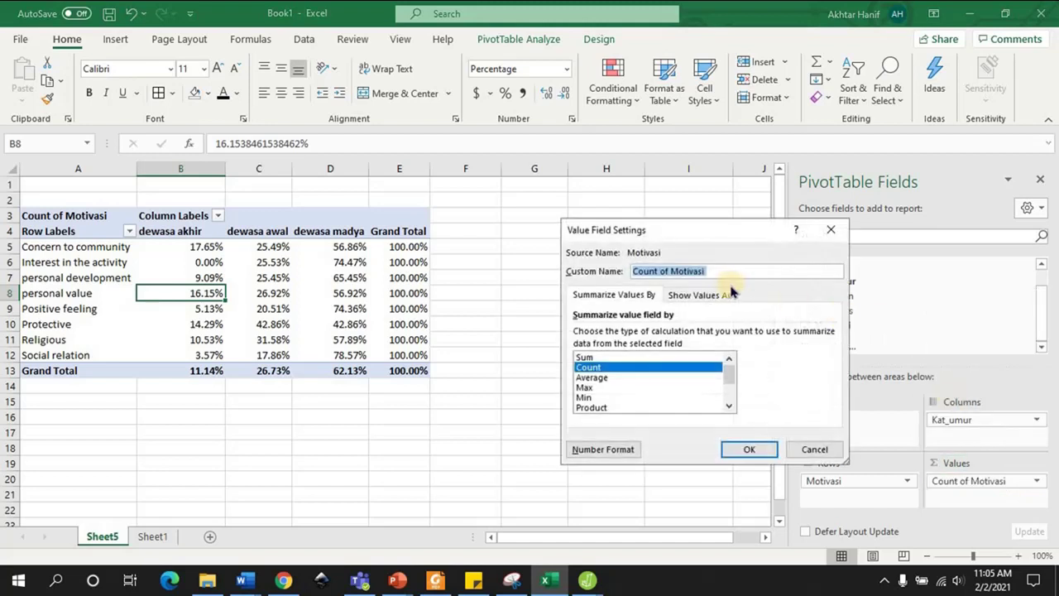
Try showing the values as % of Grand Total and review the table
left_click(705, 296)
left_click(658, 334)
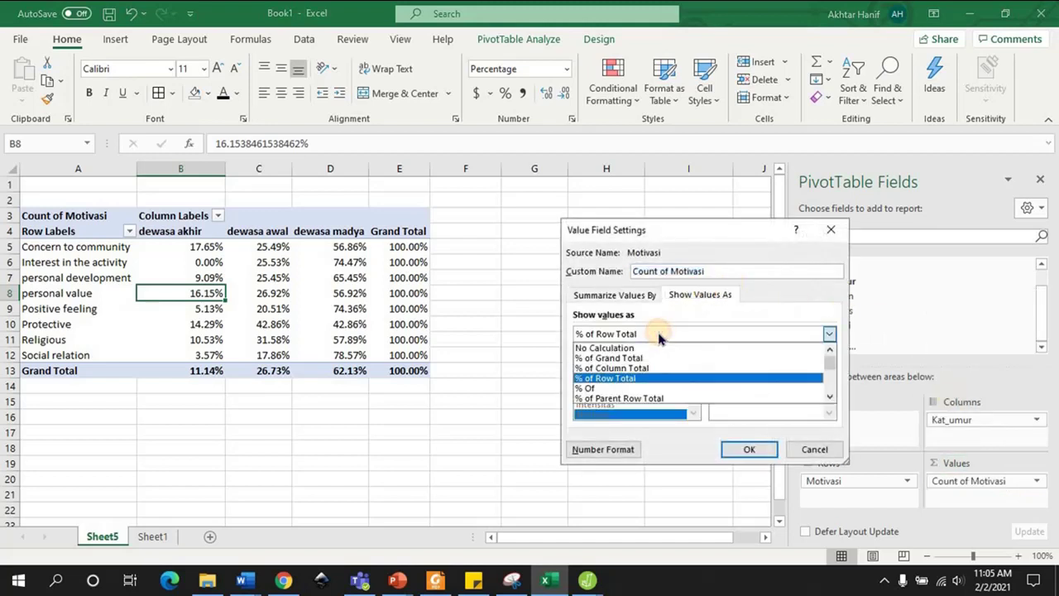
left_click(633, 359)
left_click(747, 449)
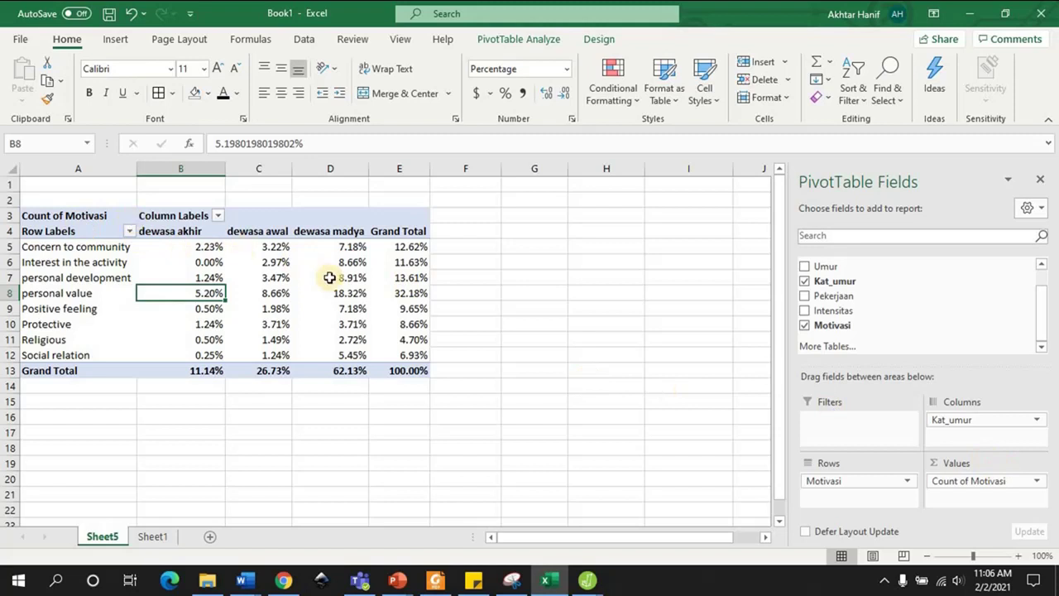
mouse_move(329, 278)
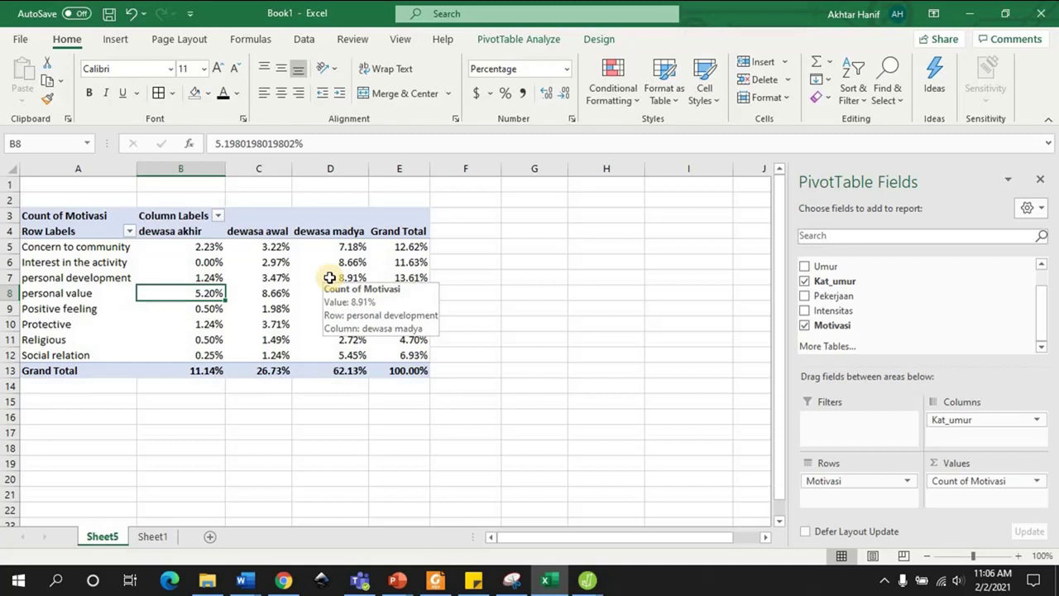
Return the values to % of Column Total and select the PivotTable's labels and values
left_click(979, 484)
left_click(968, 462)
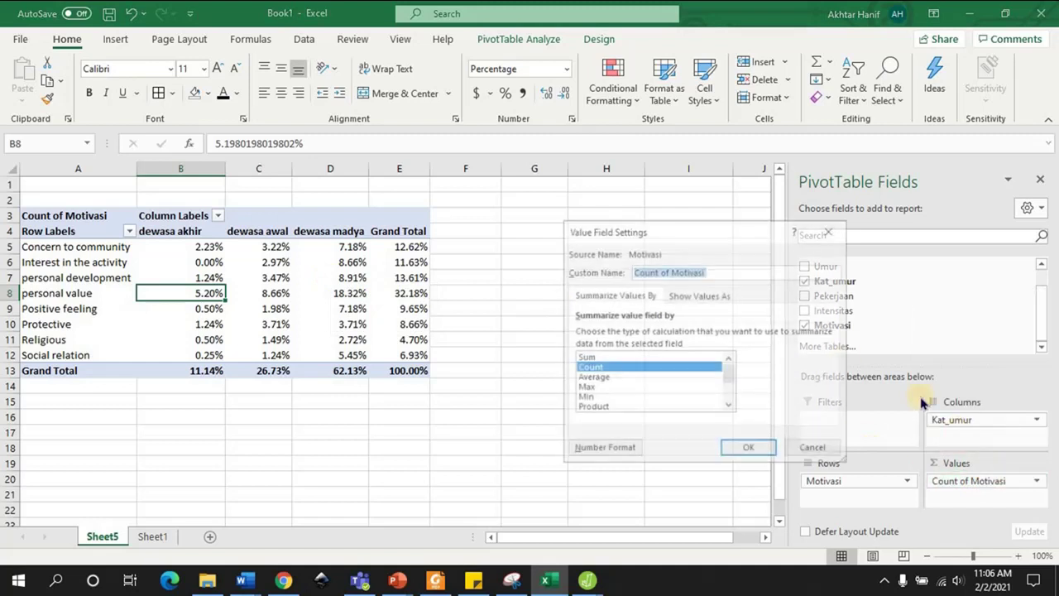
left_click(704, 295)
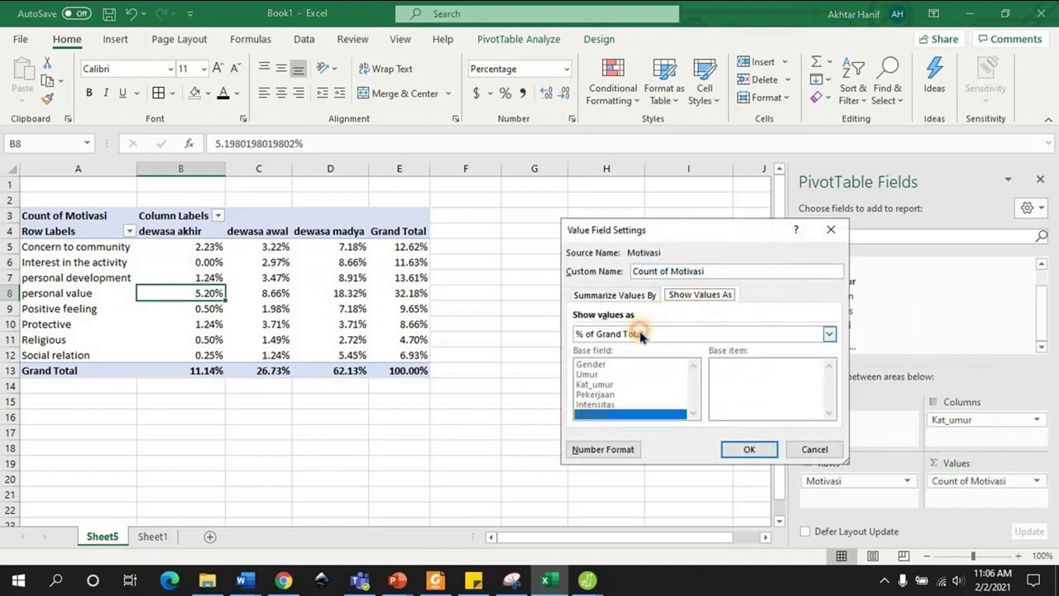
left_click(641, 333)
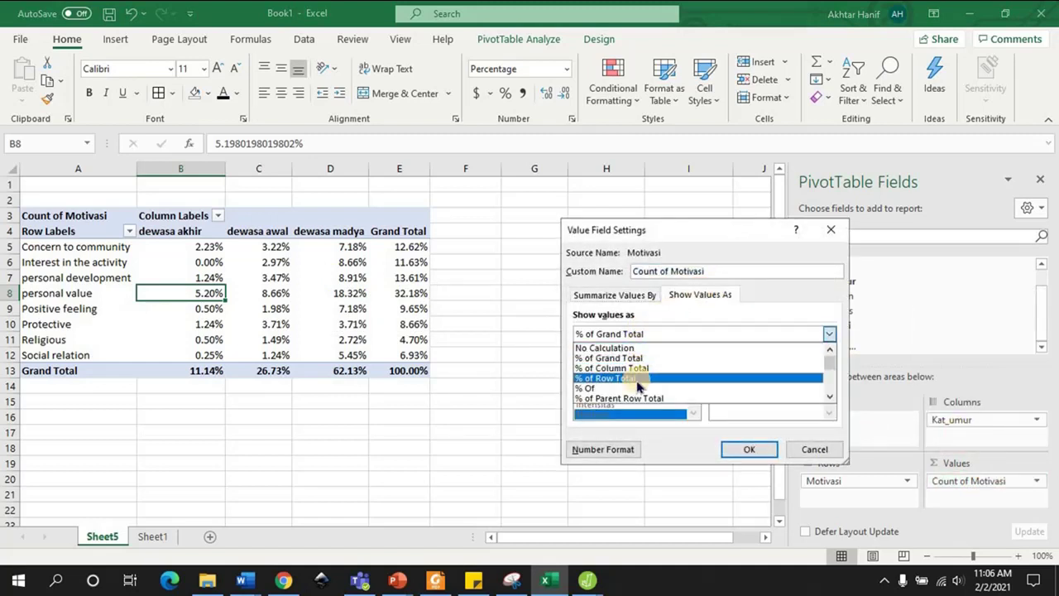
left_click(631, 377)
left_click(749, 449)
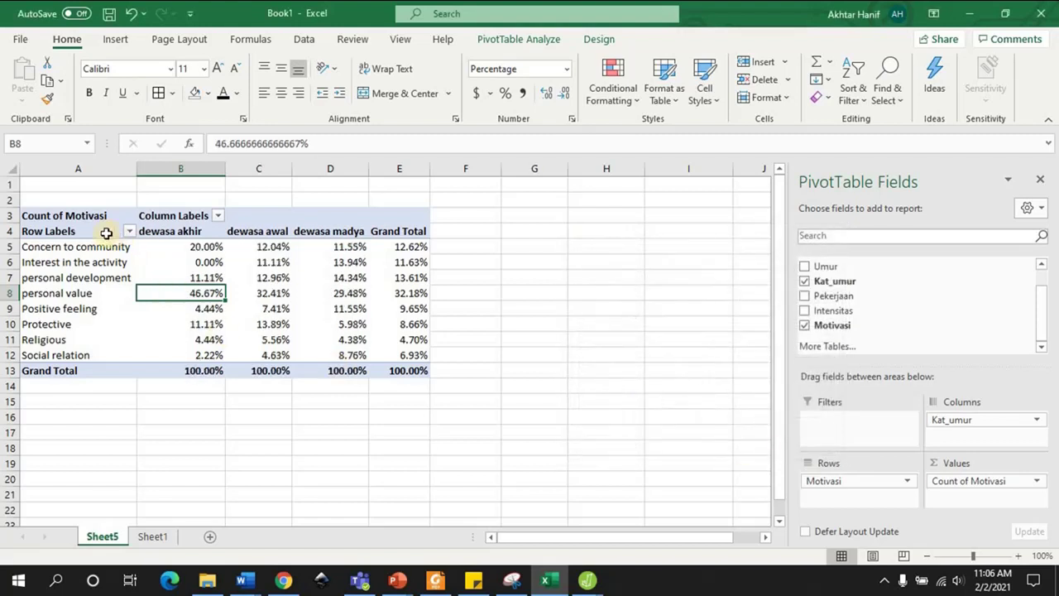
left_click_drag(103, 231, 409, 357)
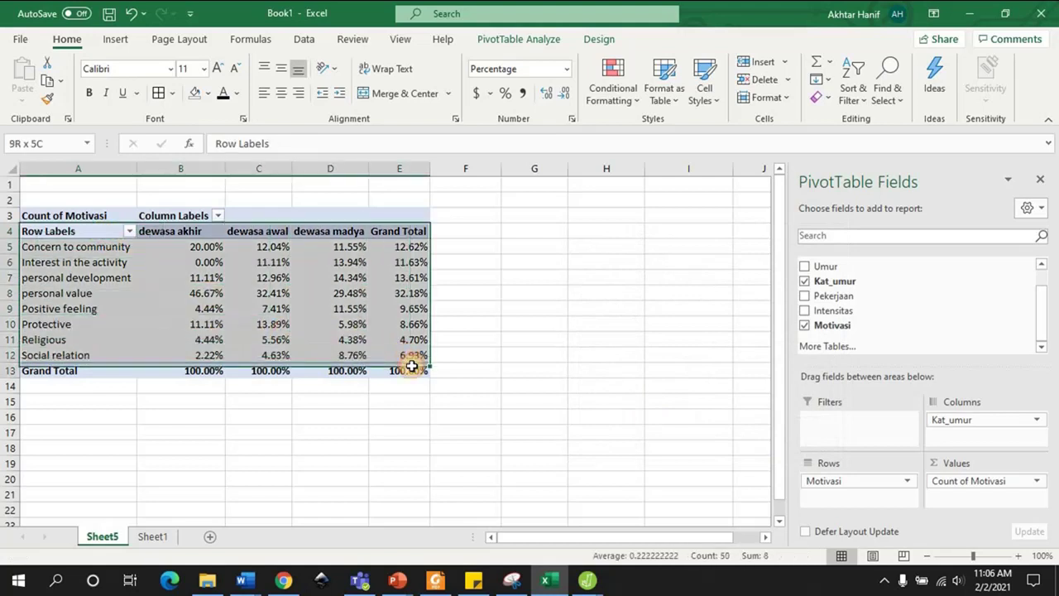
left_click_drag(409, 357, 413, 369)
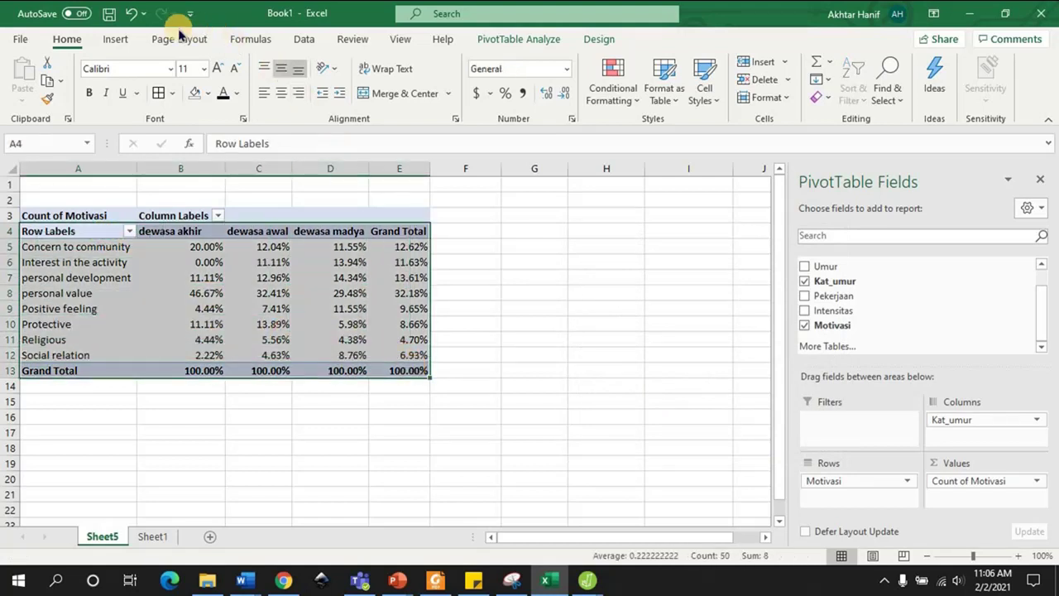
left_click(114, 41)
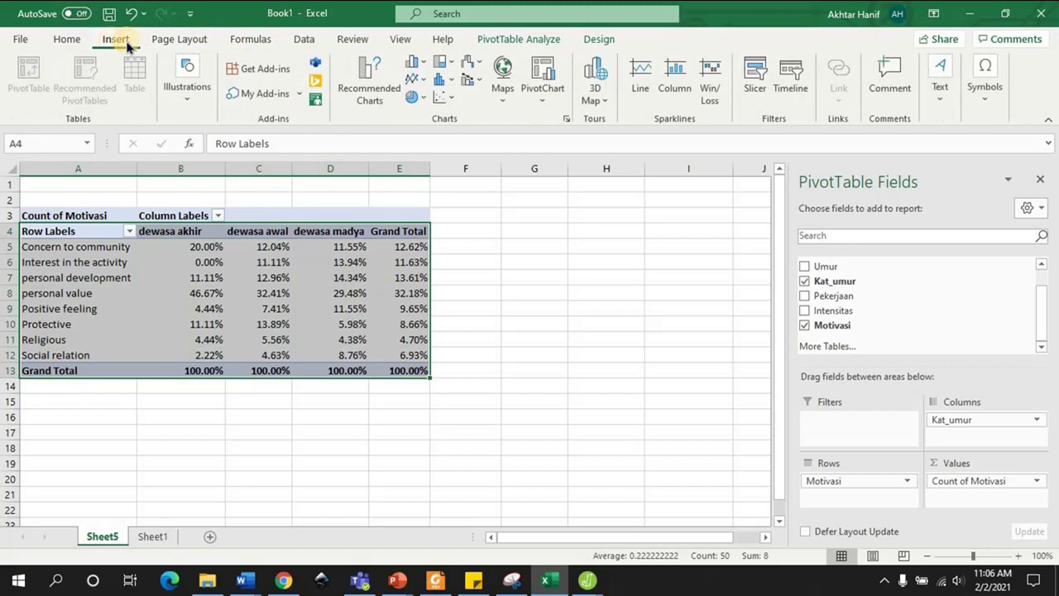
left_click(419, 66)
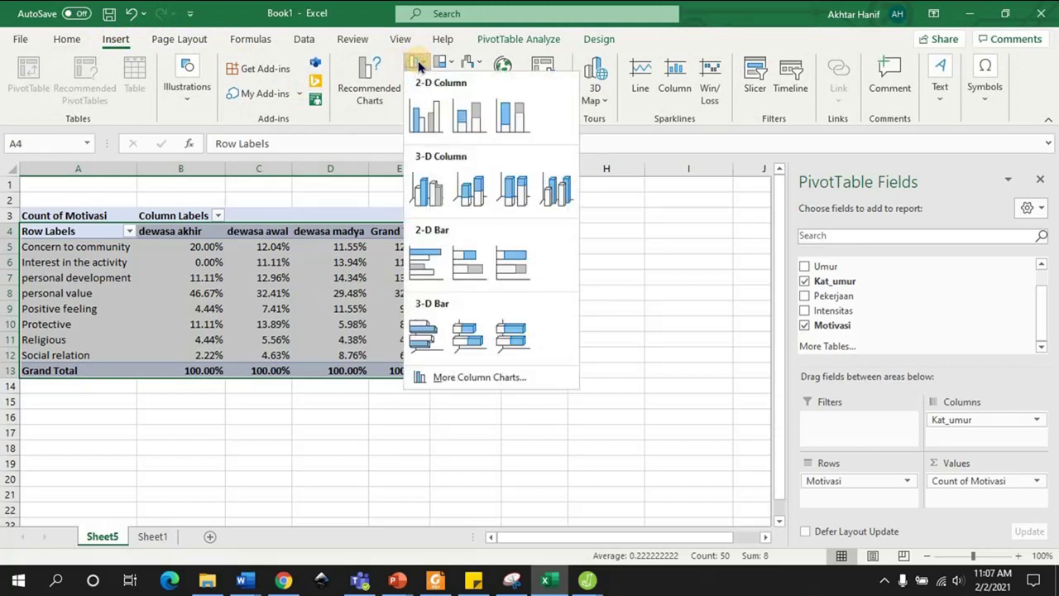
left_click(424, 120)
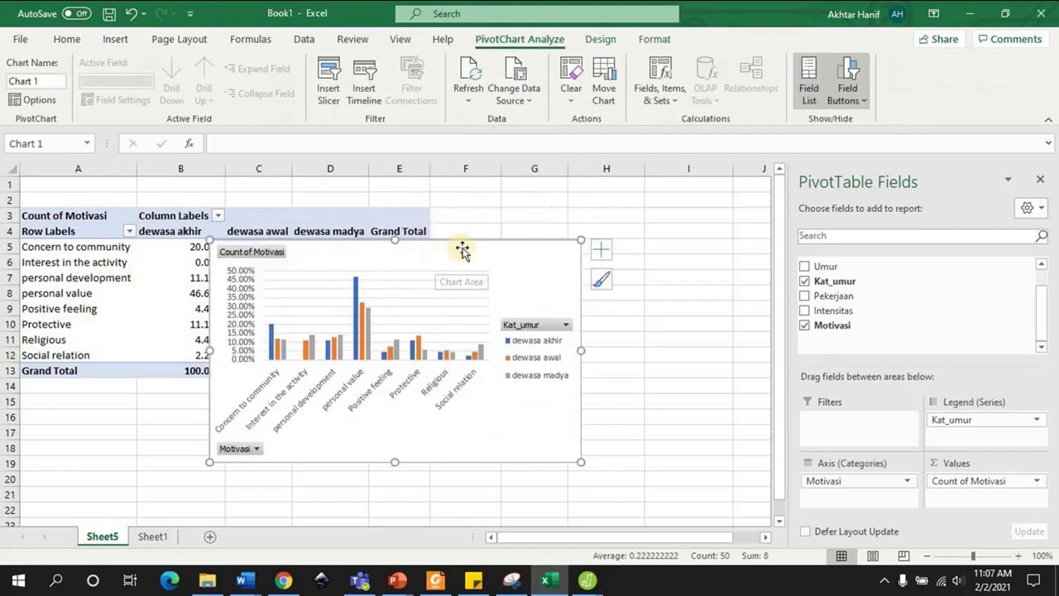
left_click_drag(463, 246, 601, 221)
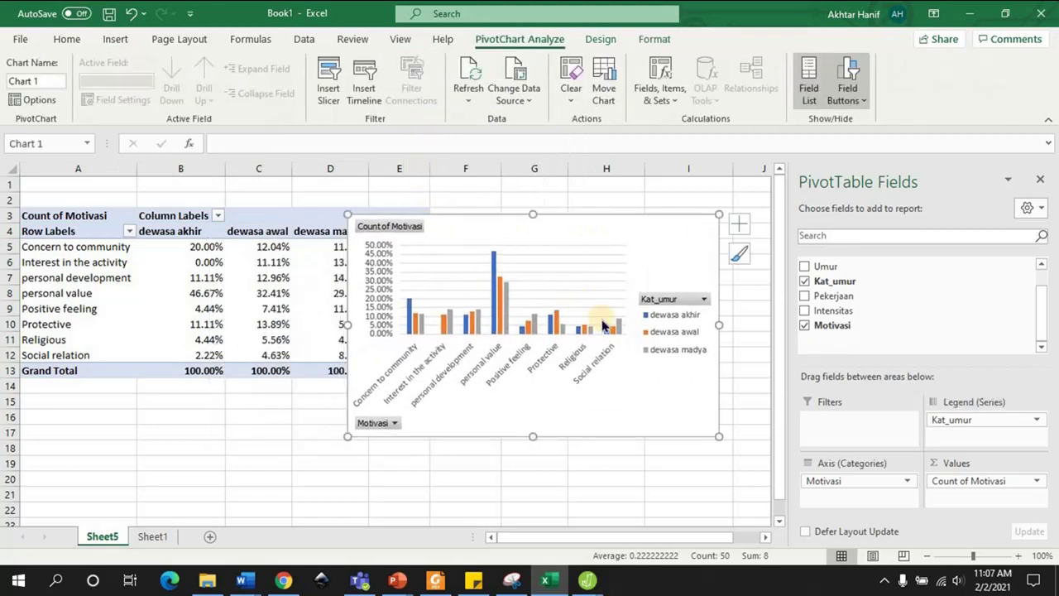
left_click_drag(720, 435, 758, 456)
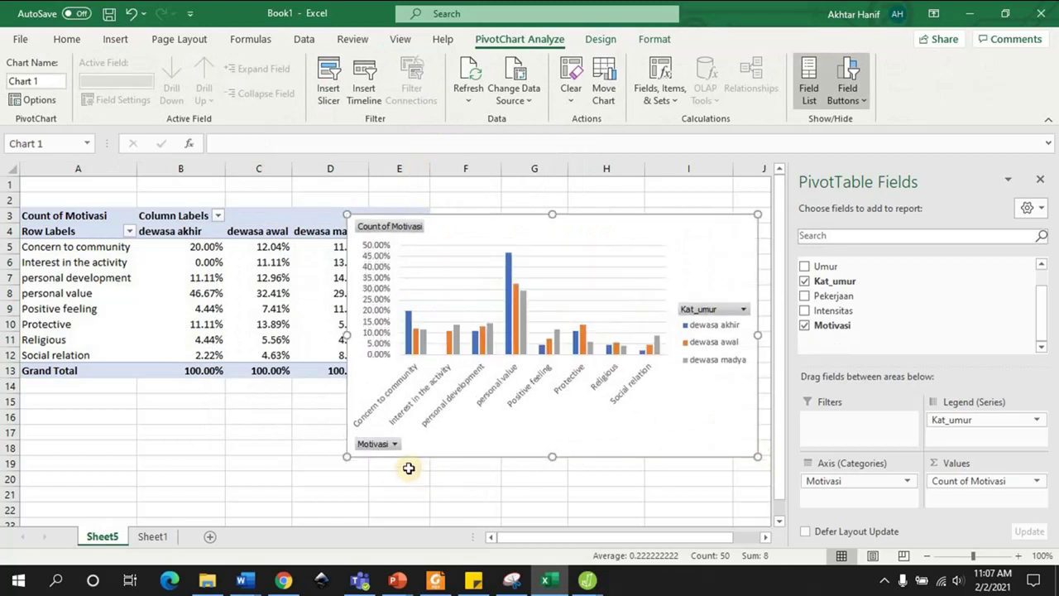
left_click_drag(348, 456, 217, 511)
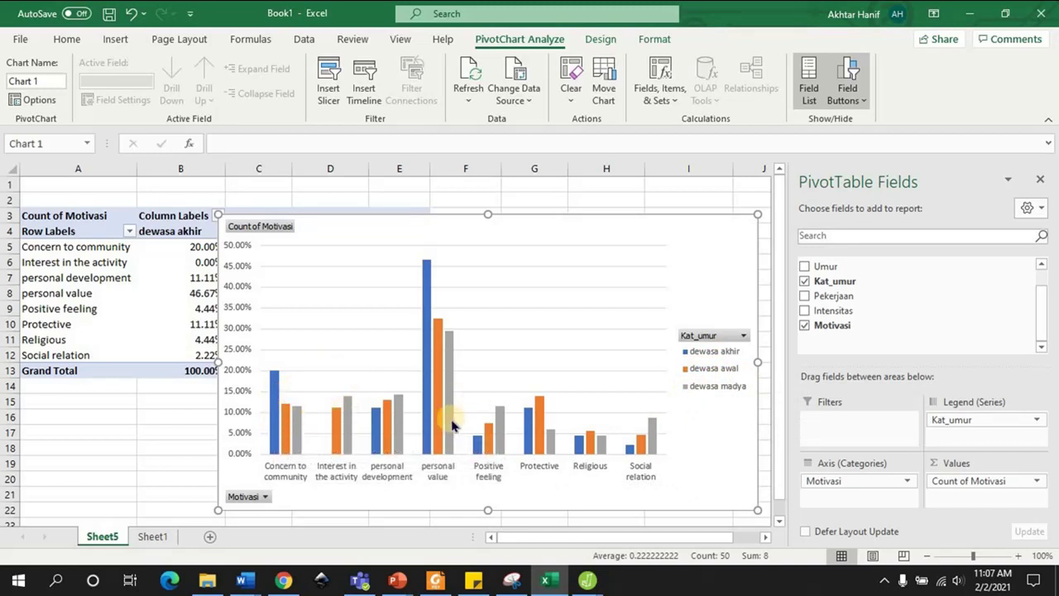
mouse_move(451, 425)
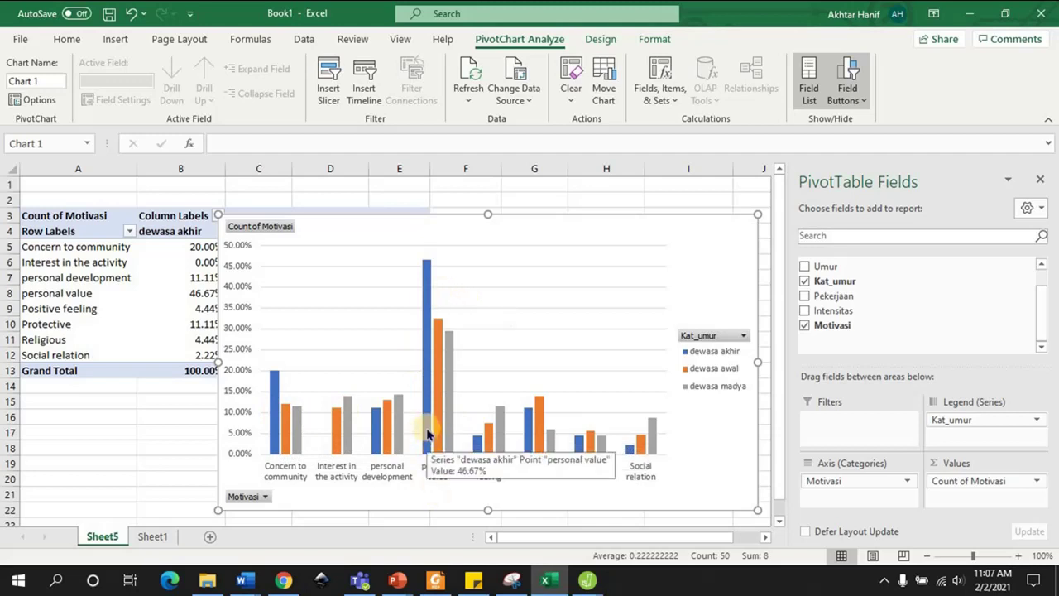
mouse_move(274, 446)
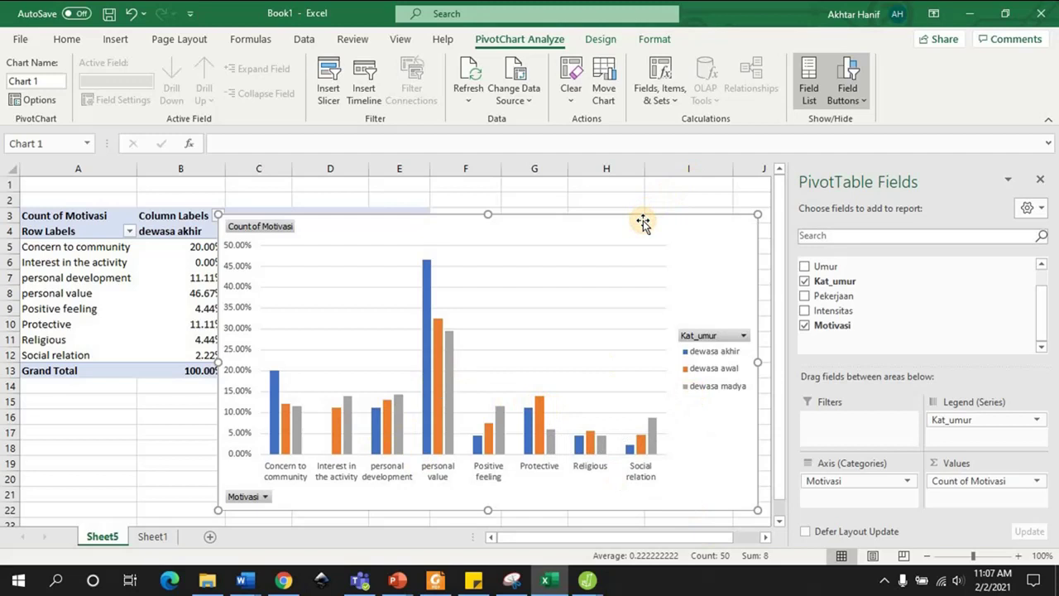
key("Delete")
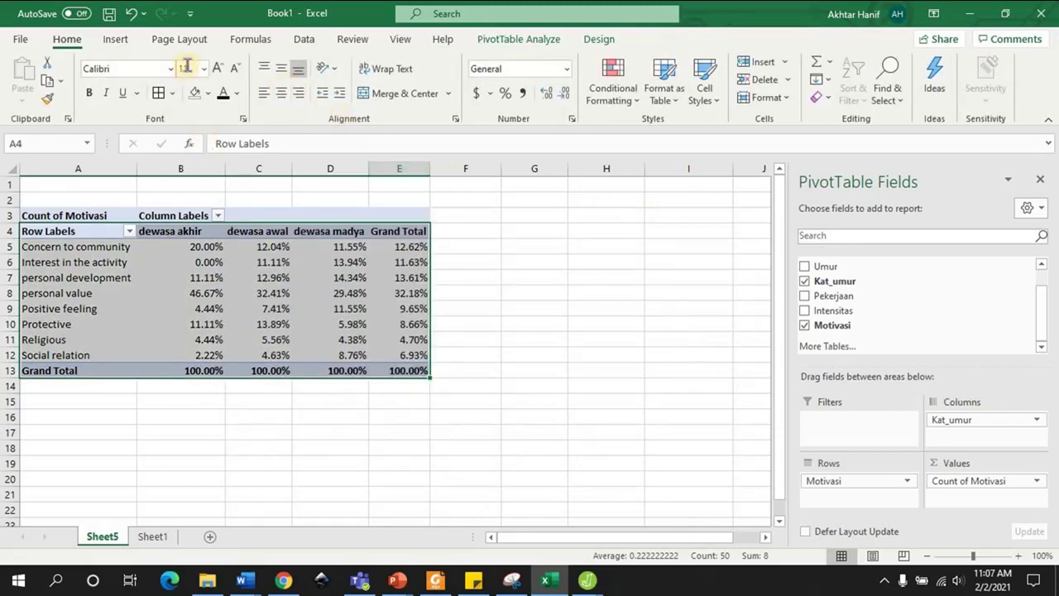
left_click(115, 39)
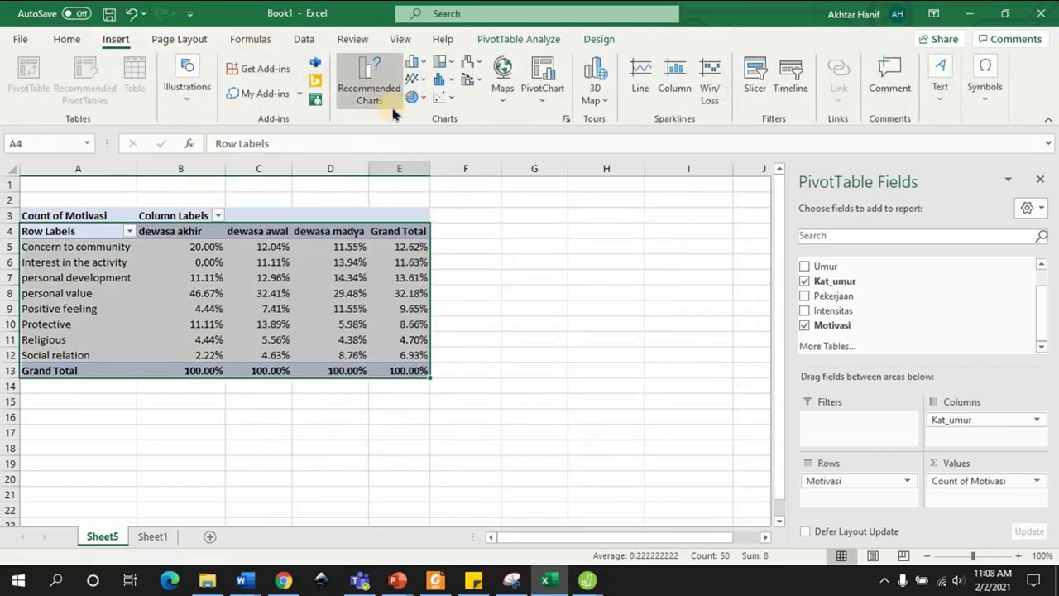
left_click(411, 97)
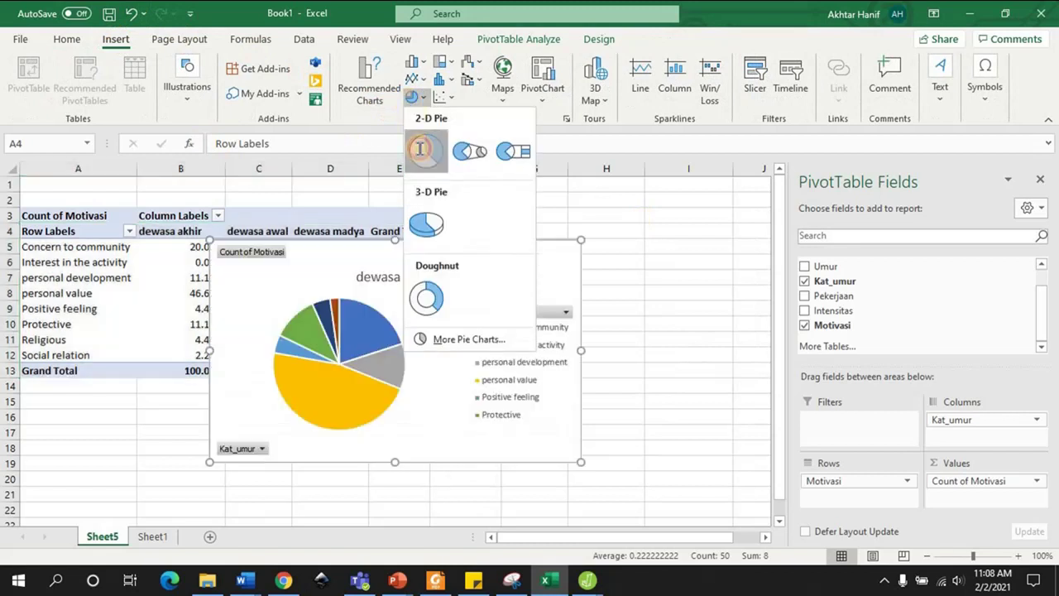
left_click(420, 148)
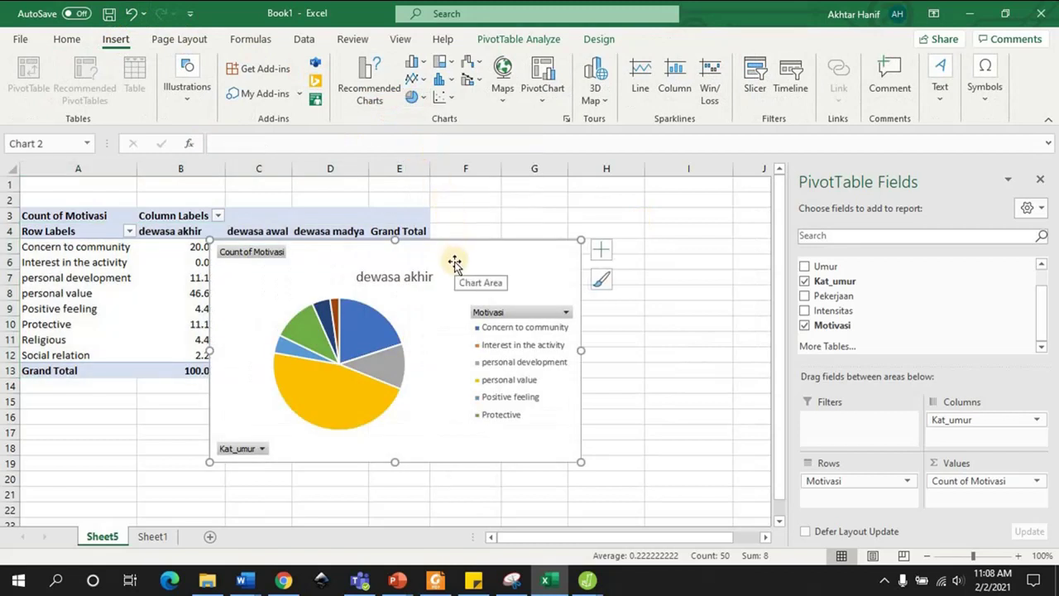
mouse_move(451, 259)
left_mouse_down()
mouse_move(594, 206)
mouse_move(557, 229)
left_mouse_up()
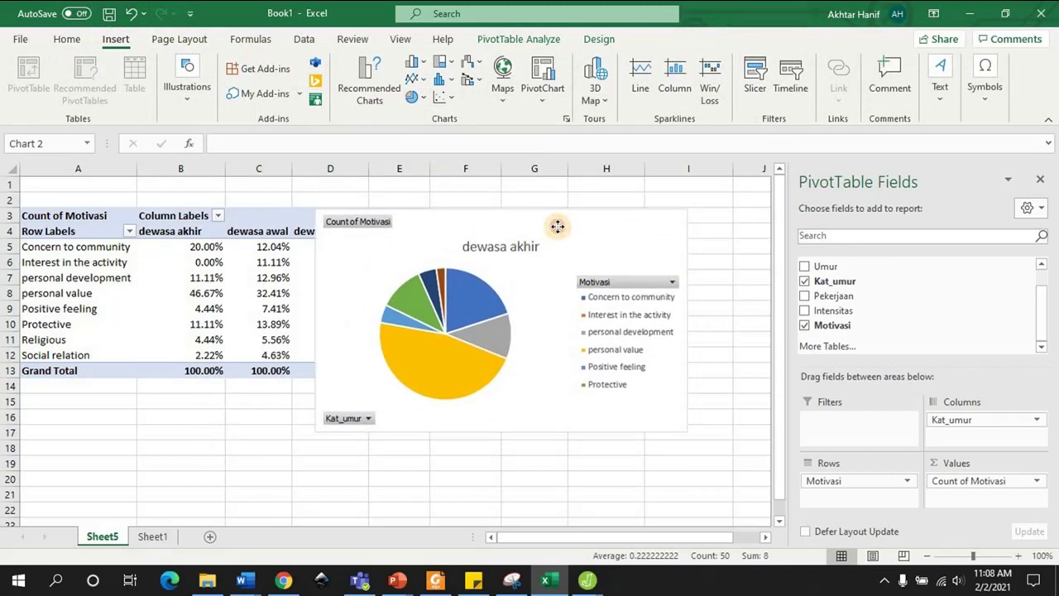
left_click_drag(558, 228, 507, 201)
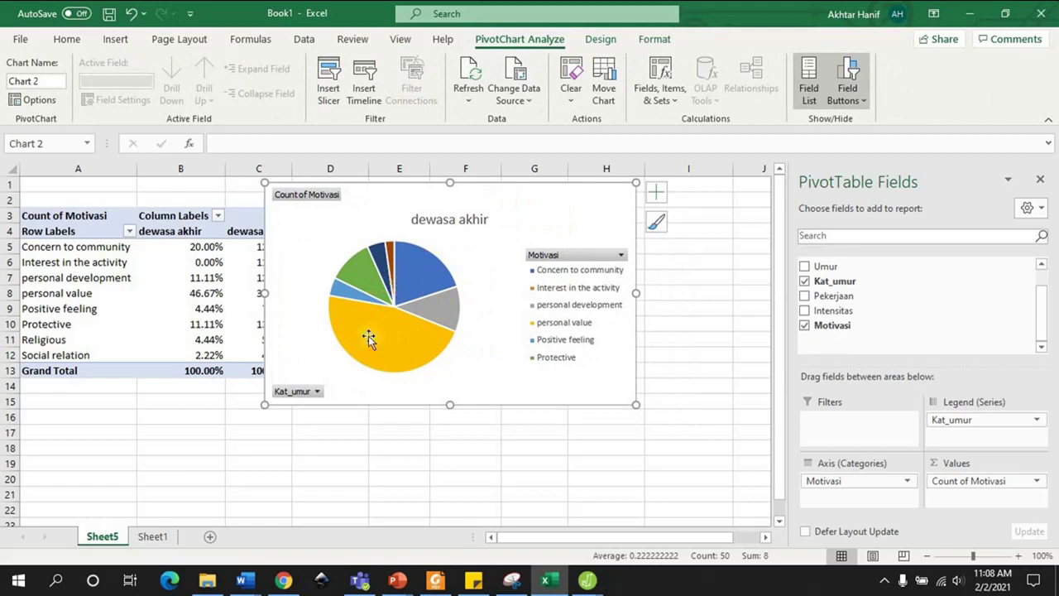
left_click(549, 255)
left_click(546, 254)
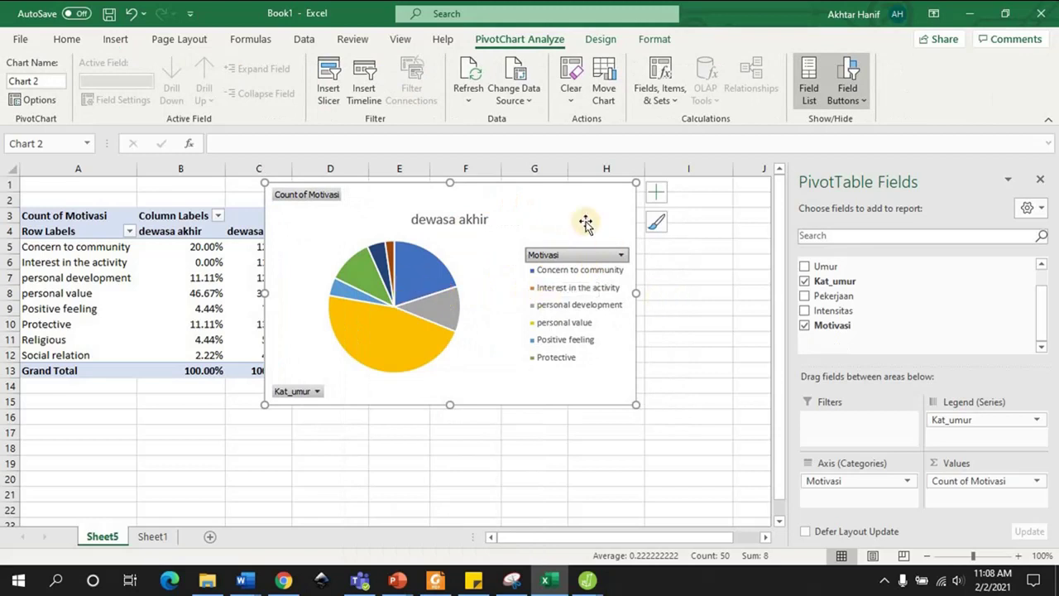
key("Delete")
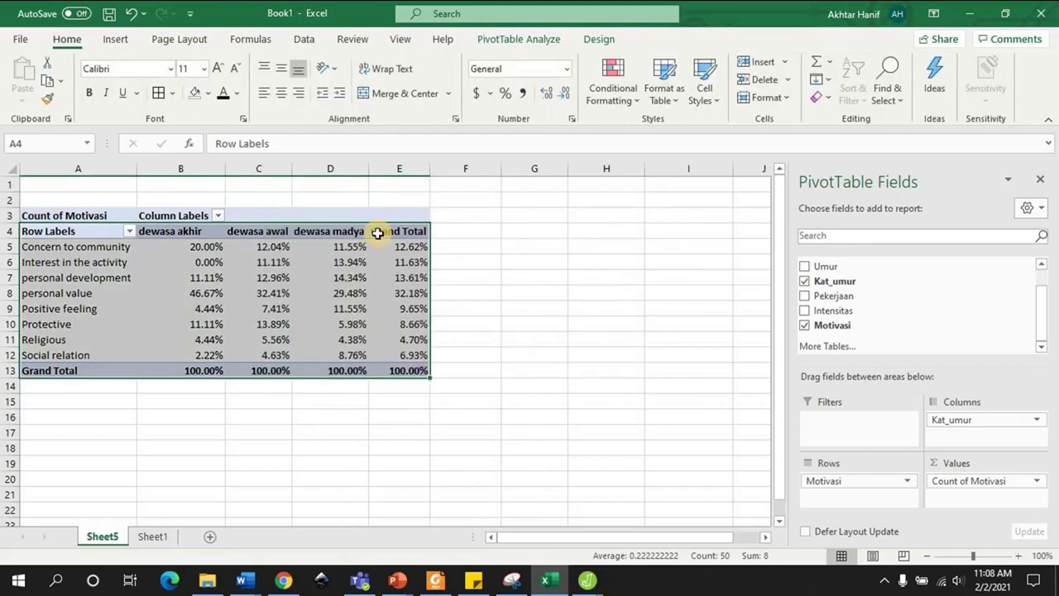
left_click(228, 224)
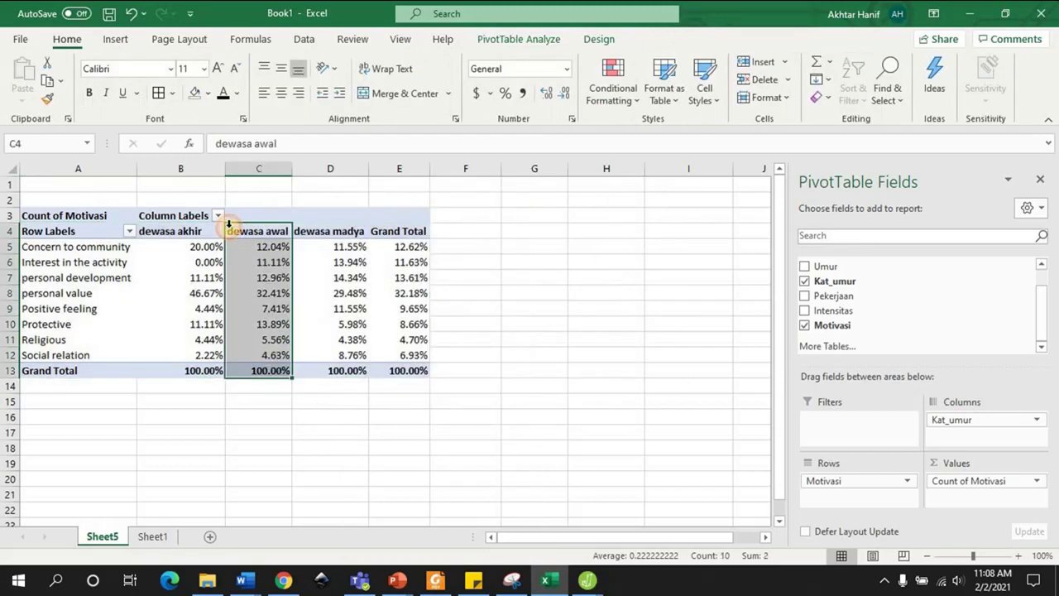
left_click(146, 235)
left_click(85, 248)
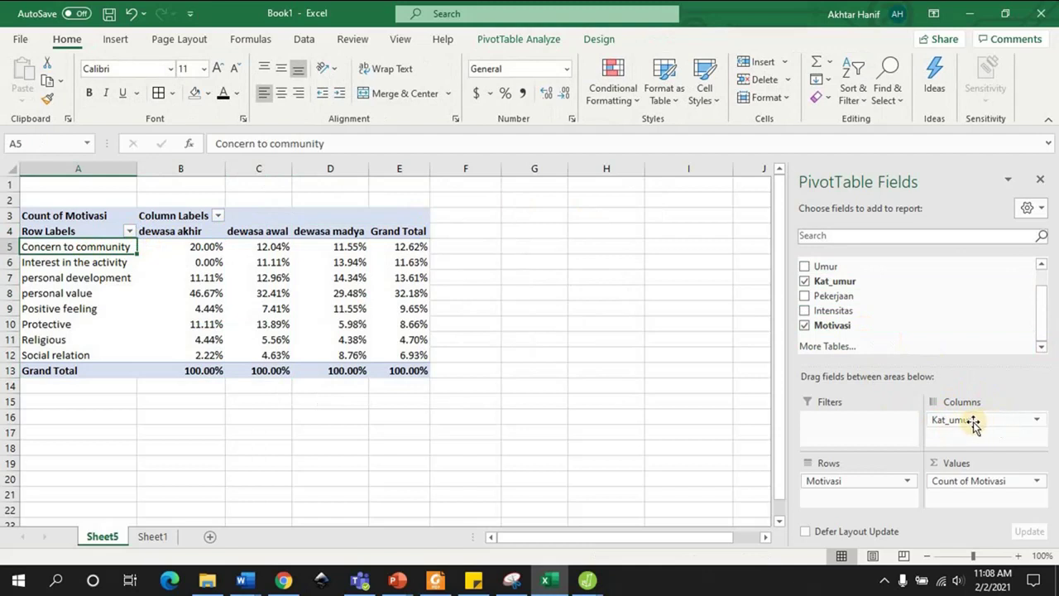
left_click(1035, 480)
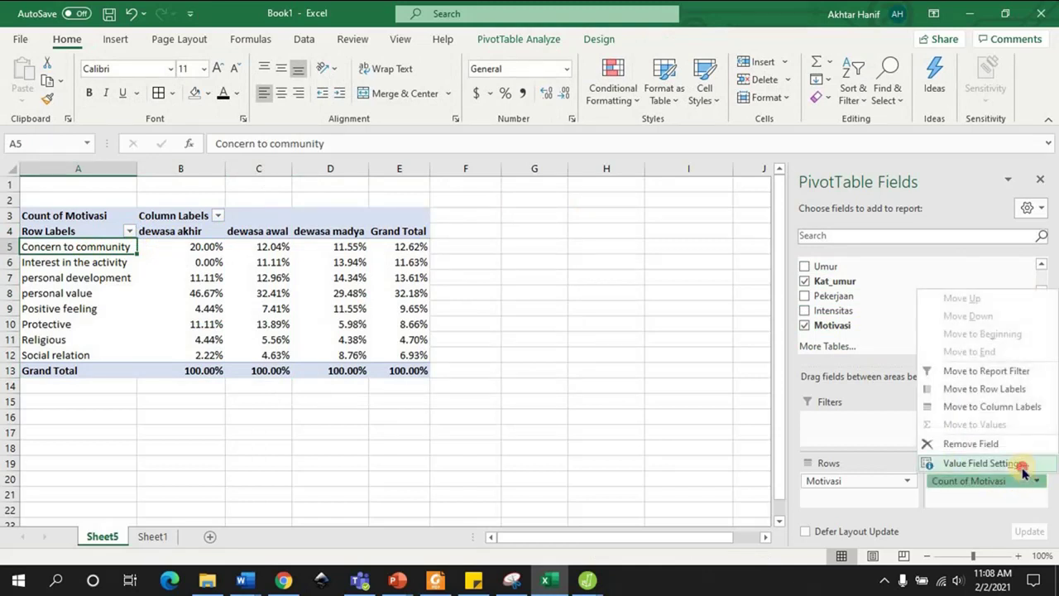
left_click(1022, 465)
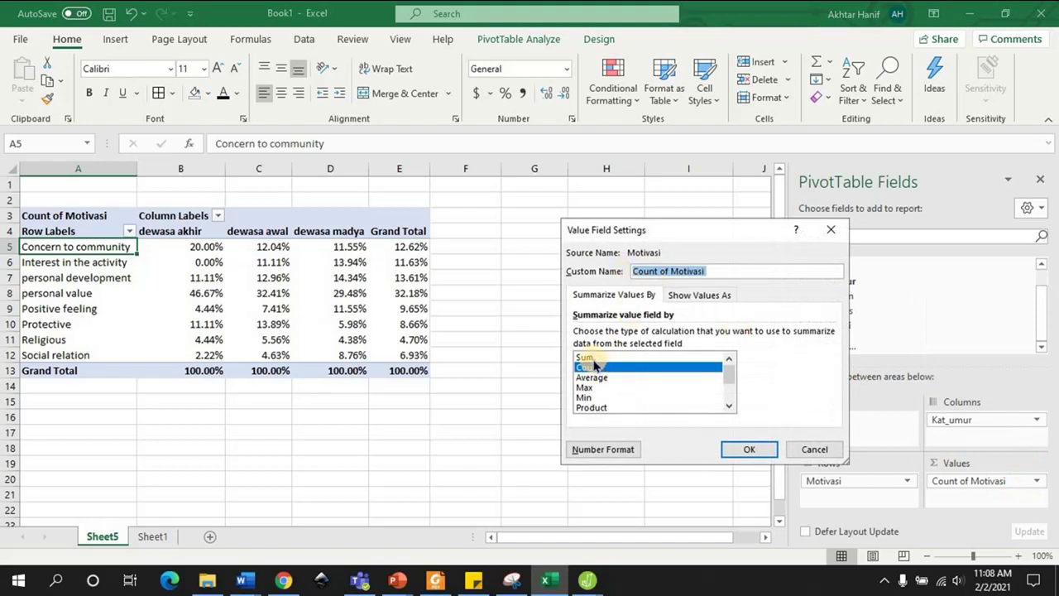
left_click(589, 358)
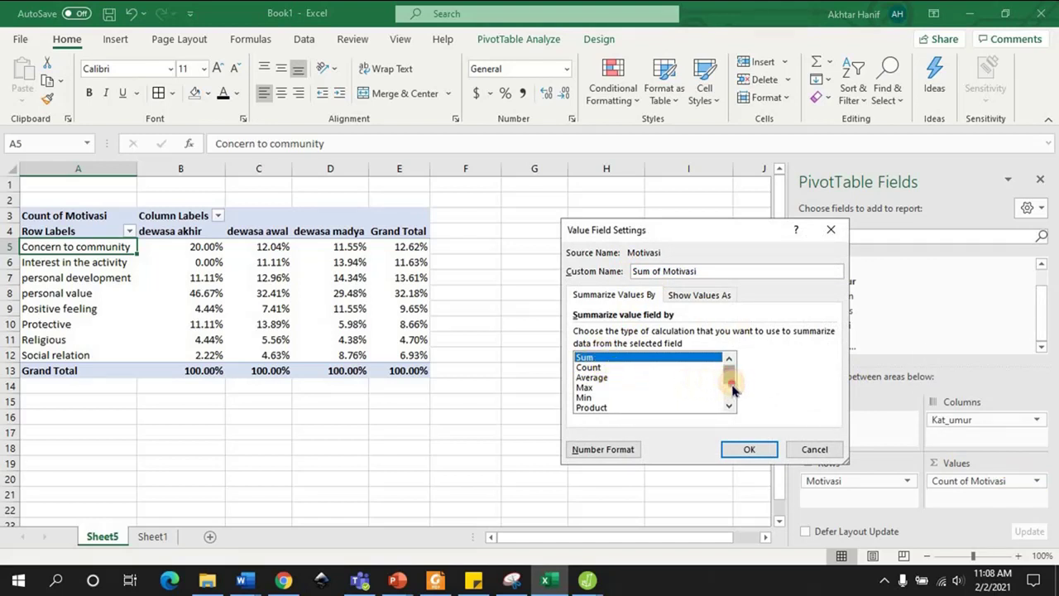
scroll(731, 388, "down", 1)
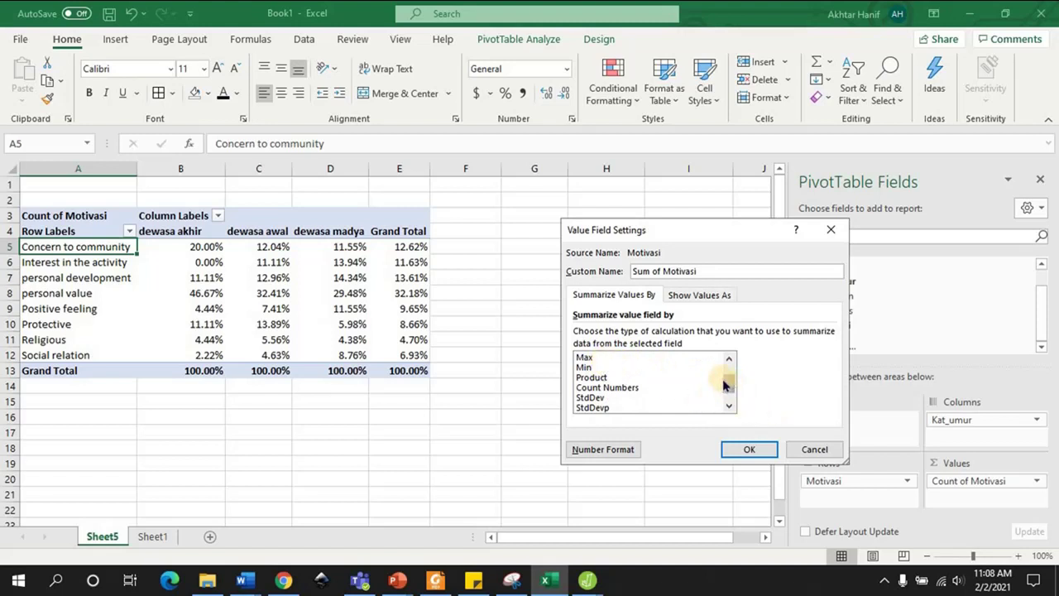
left_click(792, 449)
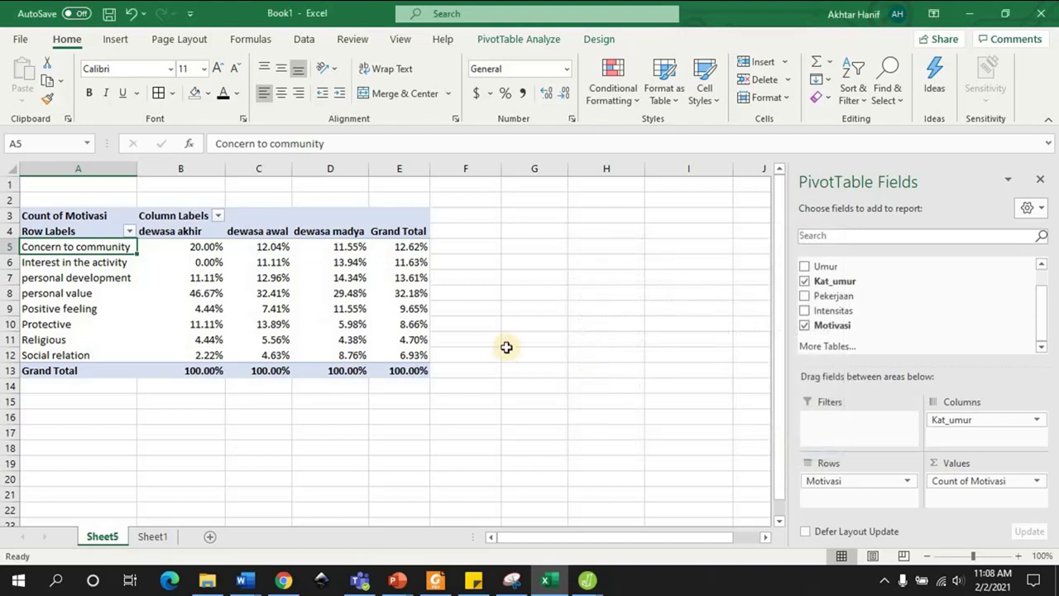
mouse_move(391, 340)
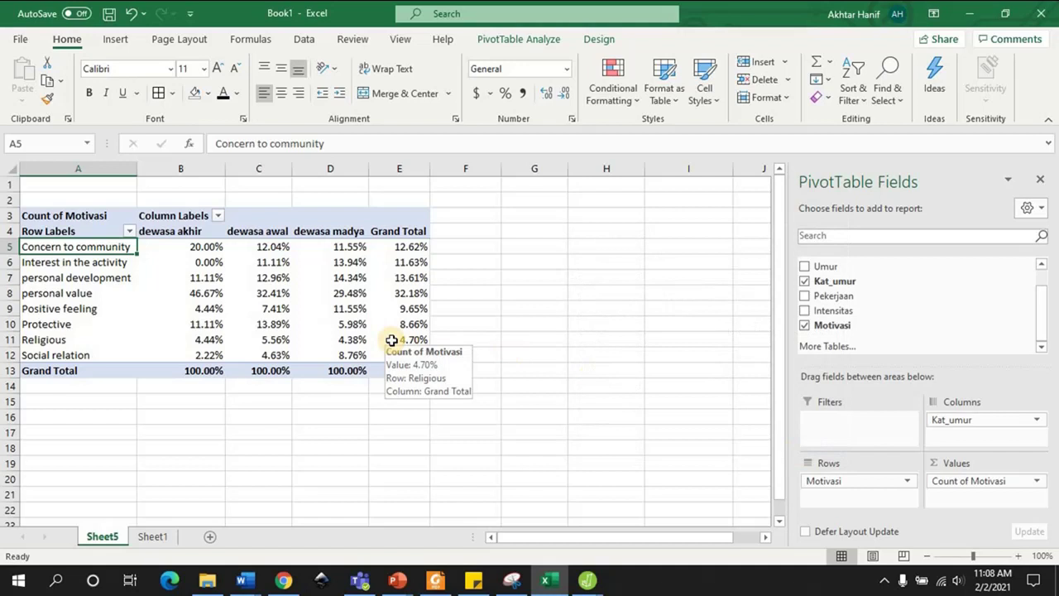
left_click(160, 537)
left_click(354, 227)
key("Left")
key("Left")
key("ctrl+Down")
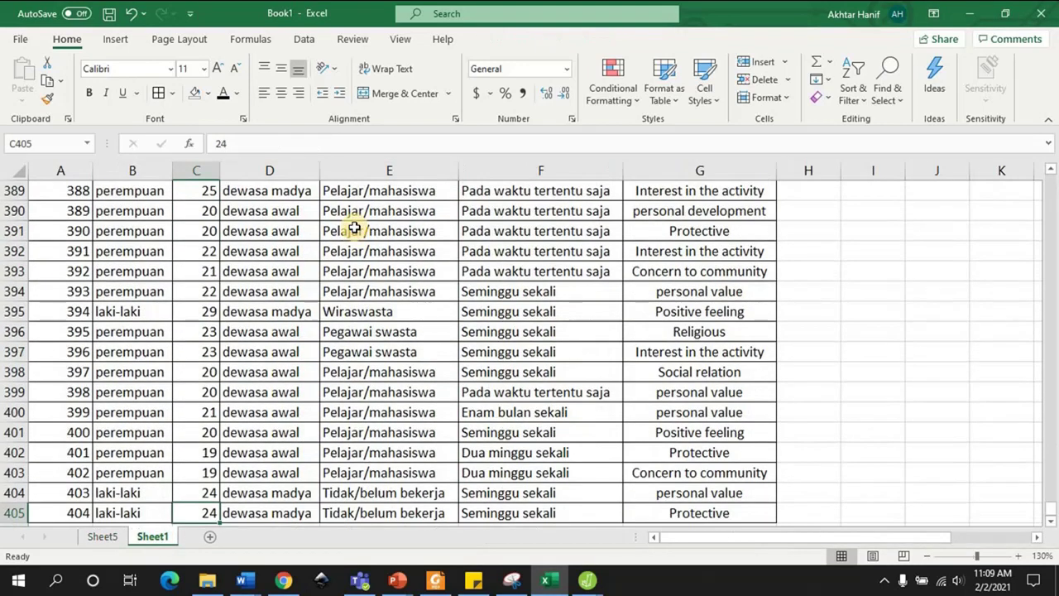
key("ctrl+Up")
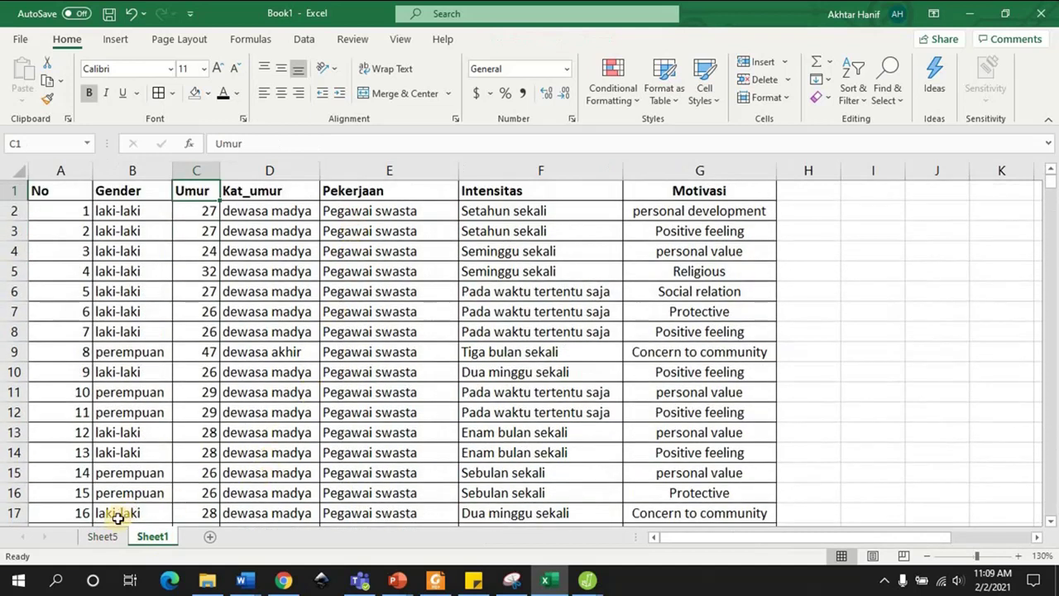
left_click(101, 536)
left_click(92, 281)
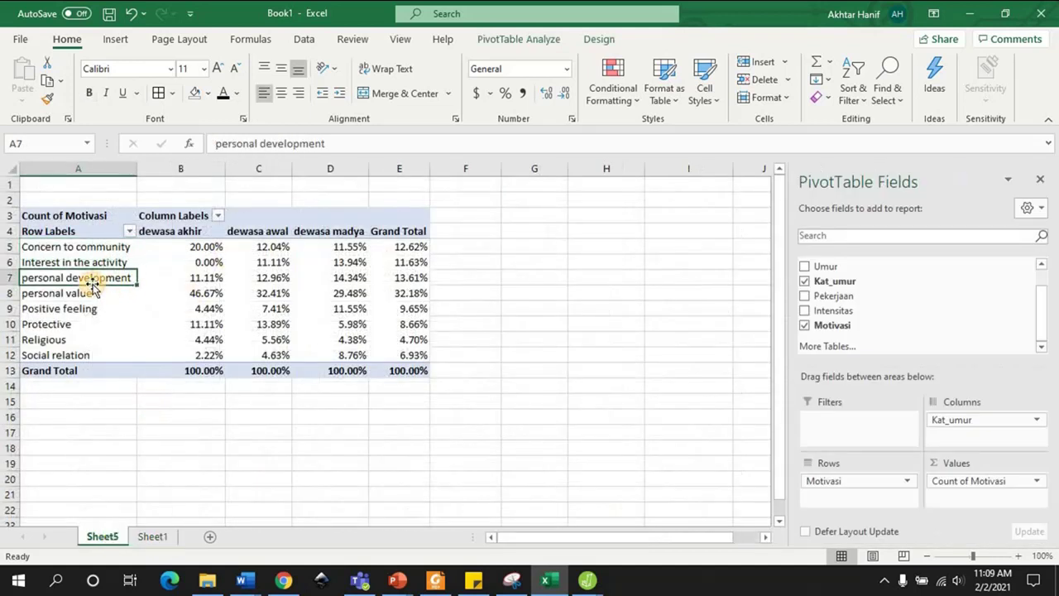